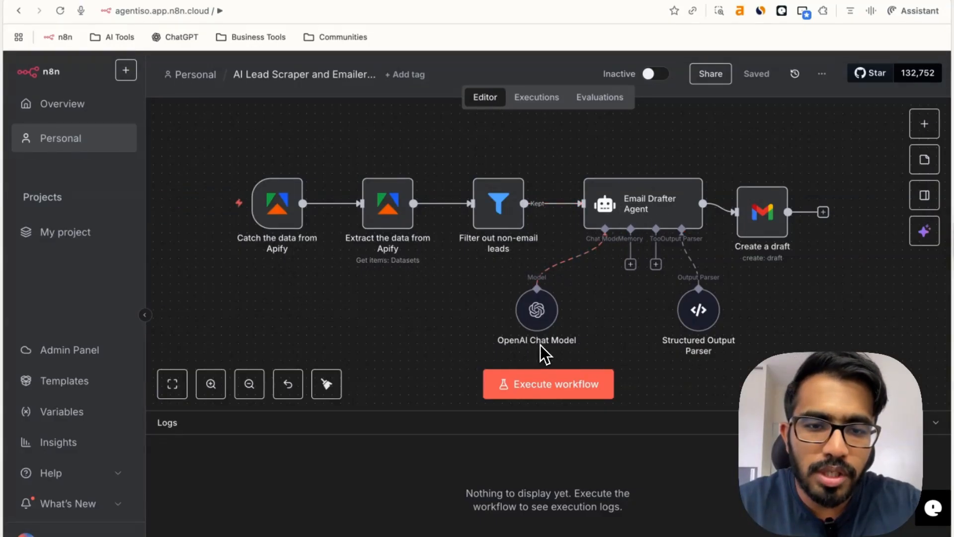
Switch to the Apify Store and open the Google Maps Email Extractor maintained by Apify (google-maps-with-contact-details)
{"action": "mouse_move", "coordinate": [774, 234]}
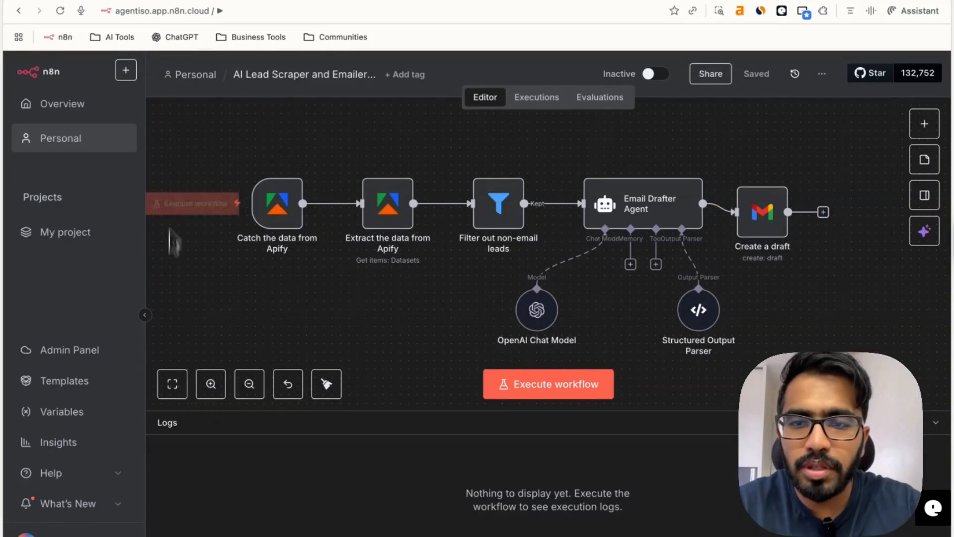
{"action": "mouse_move", "coordinate": [255, 204]}
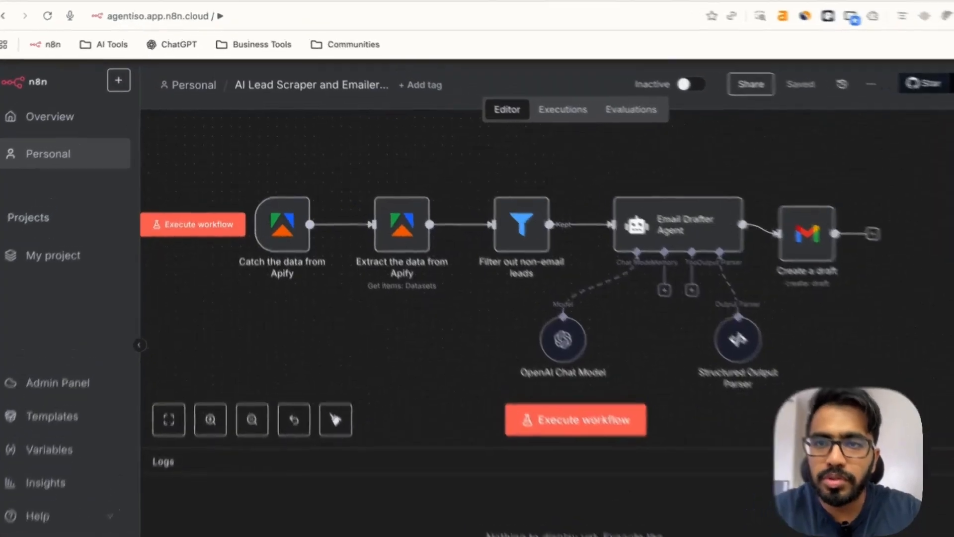
{"action": "left_click", "coordinate": [247, 1]}
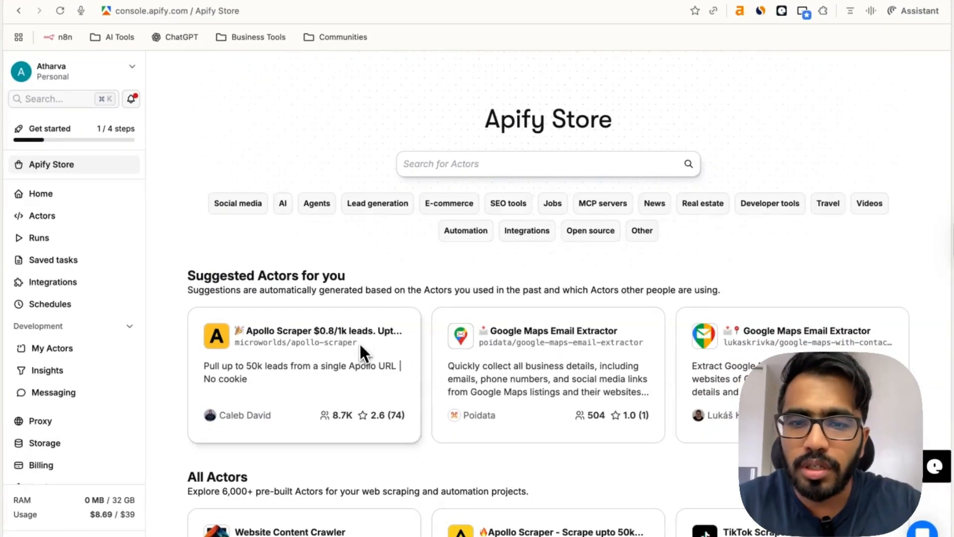
{"action": "scroll", "coordinate": [521, 370], "scroll_direction": "down", "scroll_amount": 2}
{"action": "scroll", "coordinate": [557, 370], "scroll_direction": "down", "scroll_amount": 4}
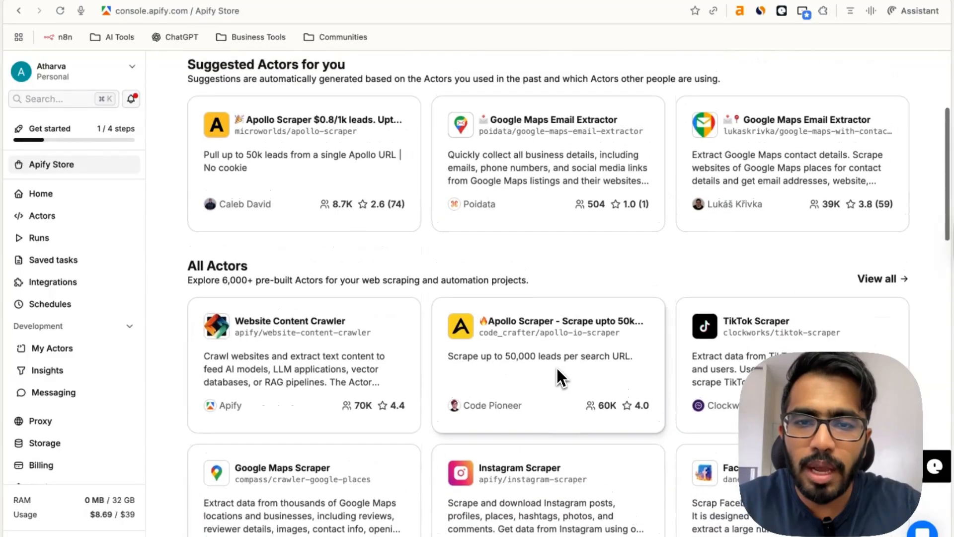
{"action": "scroll", "coordinate": [557, 370], "scroll_direction": "up", "scroll_amount": 2}
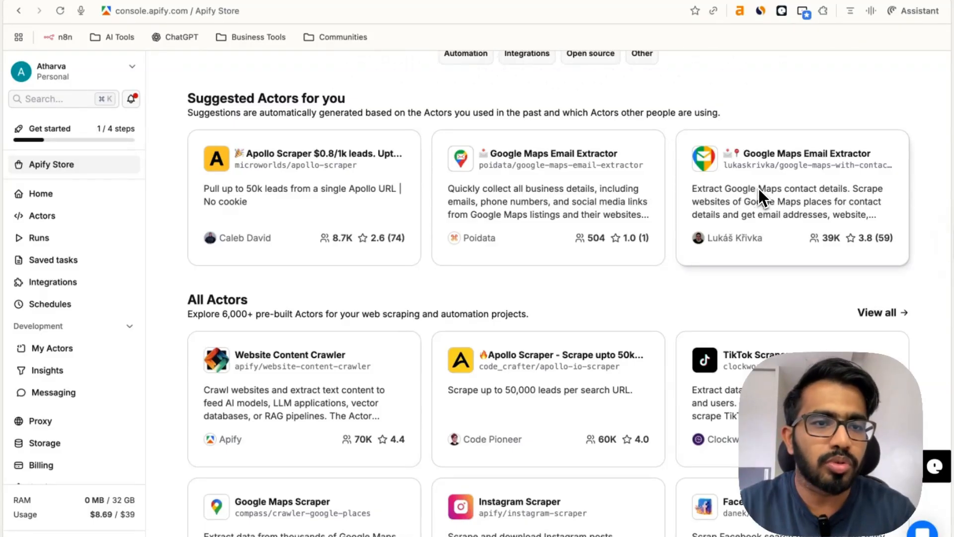
{"action": "left_click", "coordinate": [800, 193]}
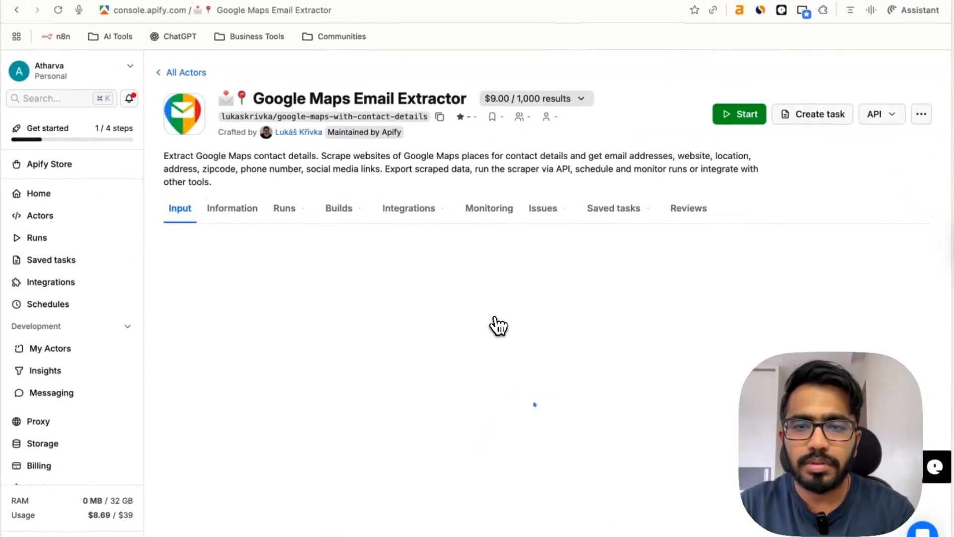
Review the extractor's input form, including the search term, location, number of places and language settings
{"action": "scroll", "coordinate": [541, 309], "scroll_direction": "down", "scroll_amount": 5}
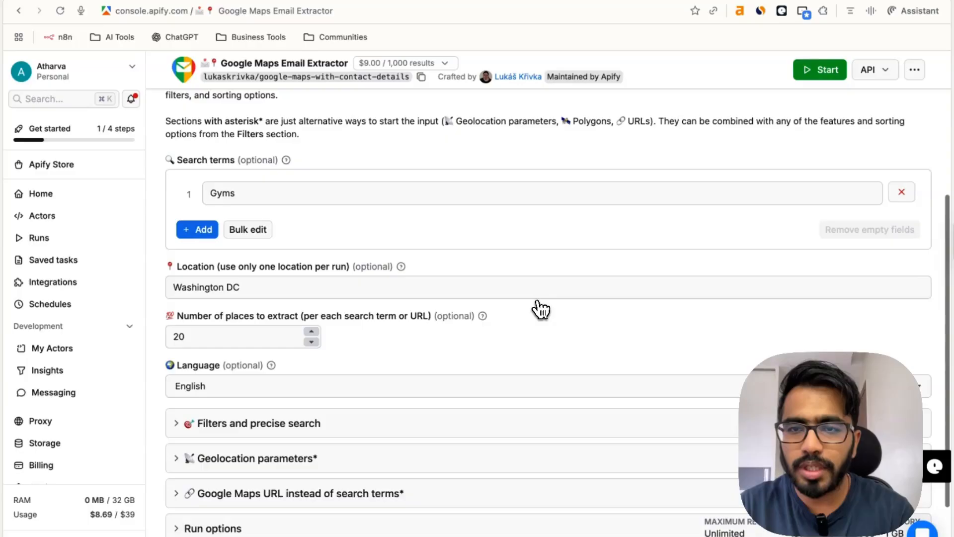
{"action": "scroll", "coordinate": [540, 311], "scroll_direction": "down", "scroll_amount": 1}
{"action": "left_click", "coordinate": [255, 154]}
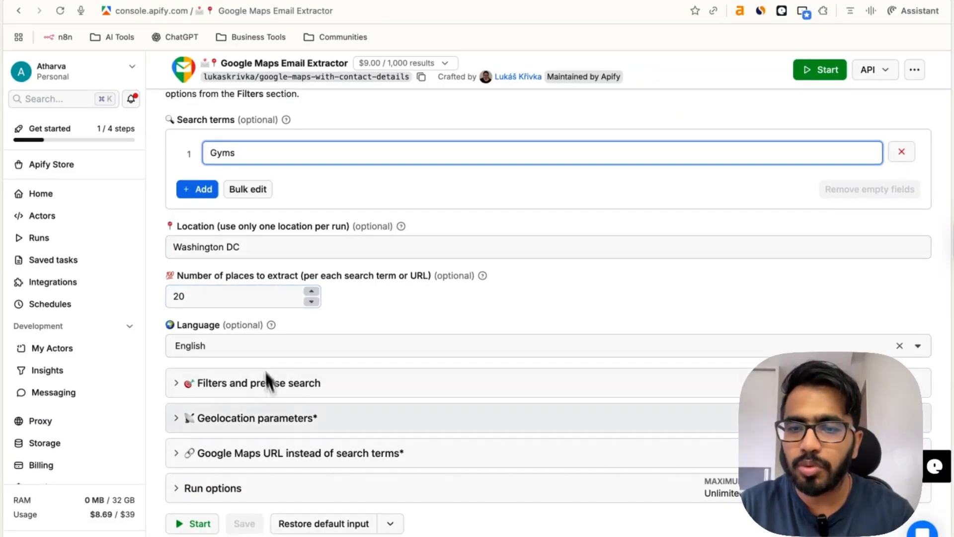
{"action": "scroll", "coordinate": [276, 311], "scroll_direction": "up", "scroll_amount": 4}
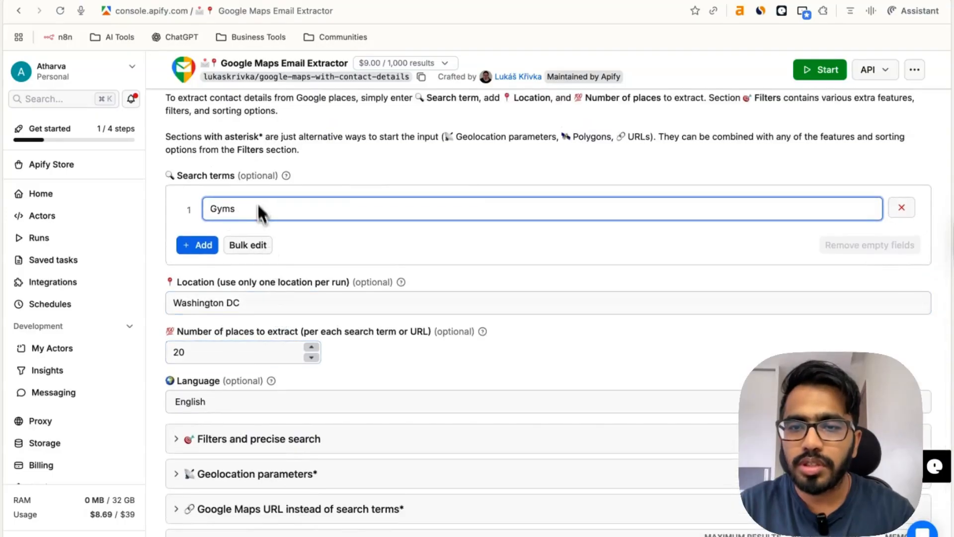
{"action": "scroll", "coordinate": [295, 390], "scroll_direction": "up", "scroll_amount": 4}
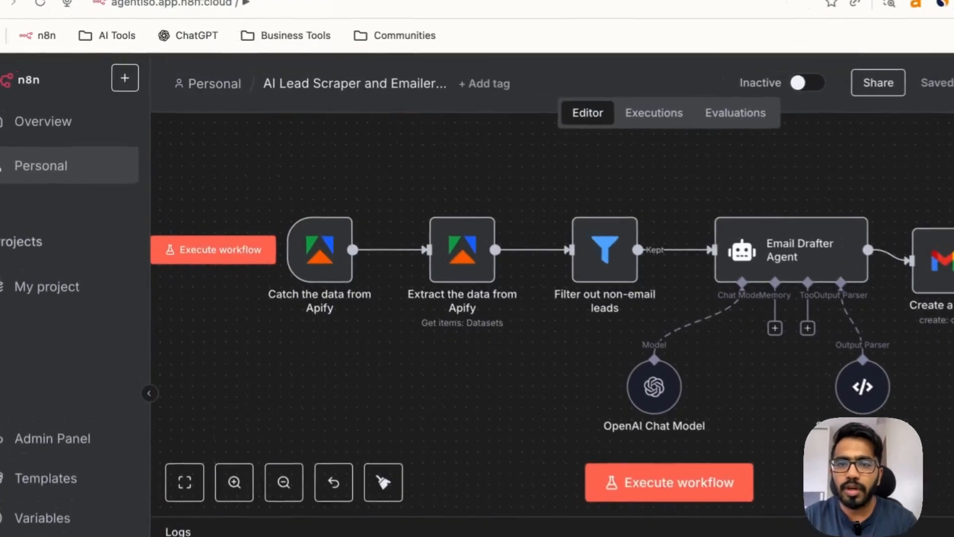
Execute the AI lead scraper and emailer workflow in n8n and start the Google Maps Email Extractor in Apify, checking both runs
{"action": "scroll", "coordinate": [521, 396], "scroll_direction": "left", "scroll_amount": 1}
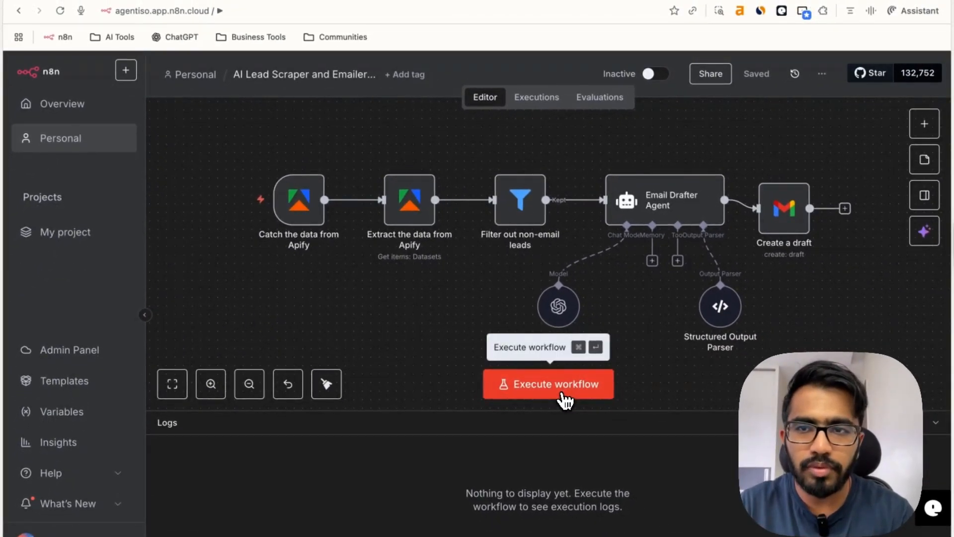
{"action": "left_click", "coordinate": [565, 395]}
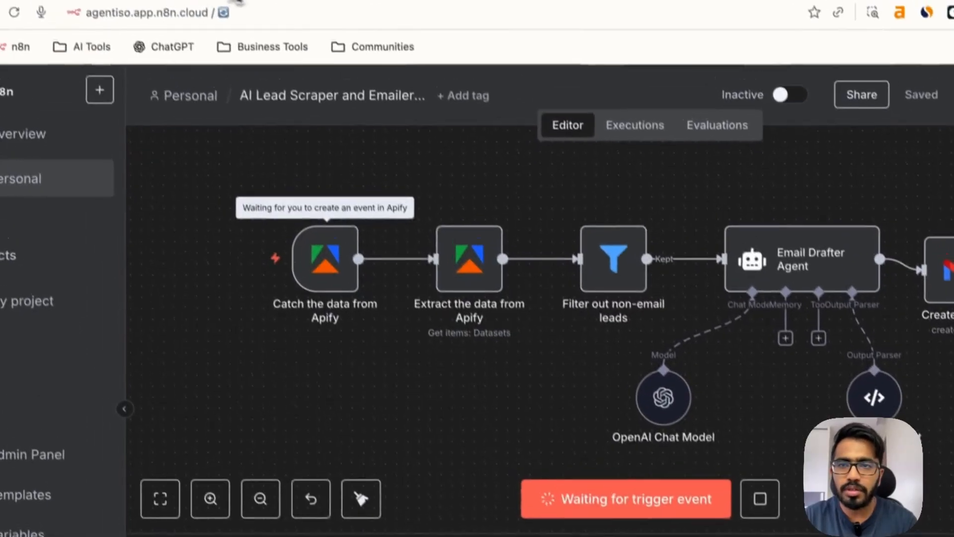
{"action": "left_click", "coordinate": [273, 1]}
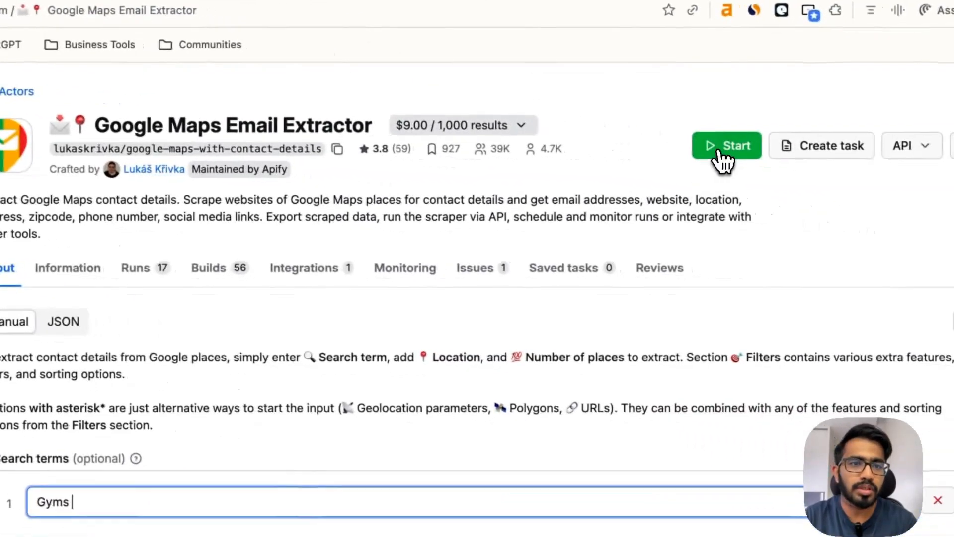
{"action": "left_click", "coordinate": [715, 150]}
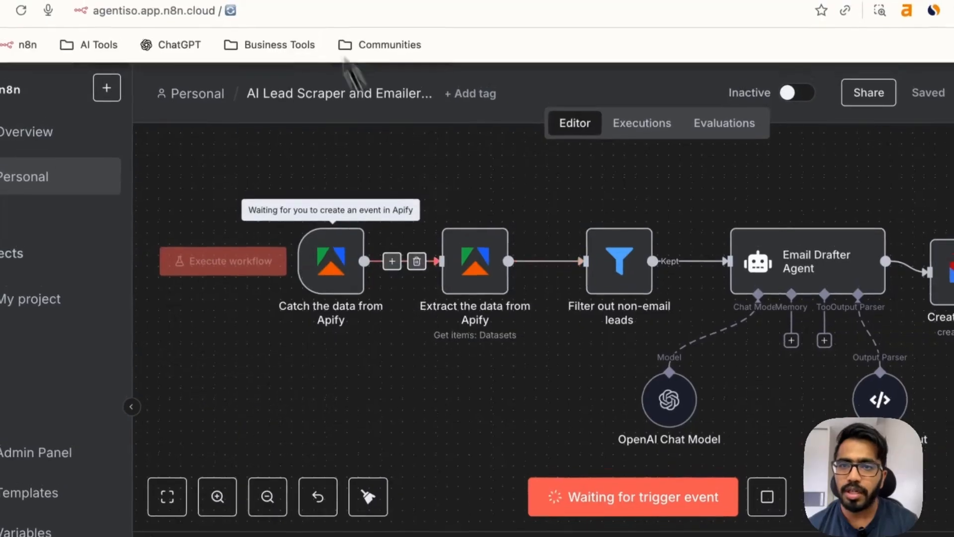
{"action": "left_click", "coordinate": [254, 3]}
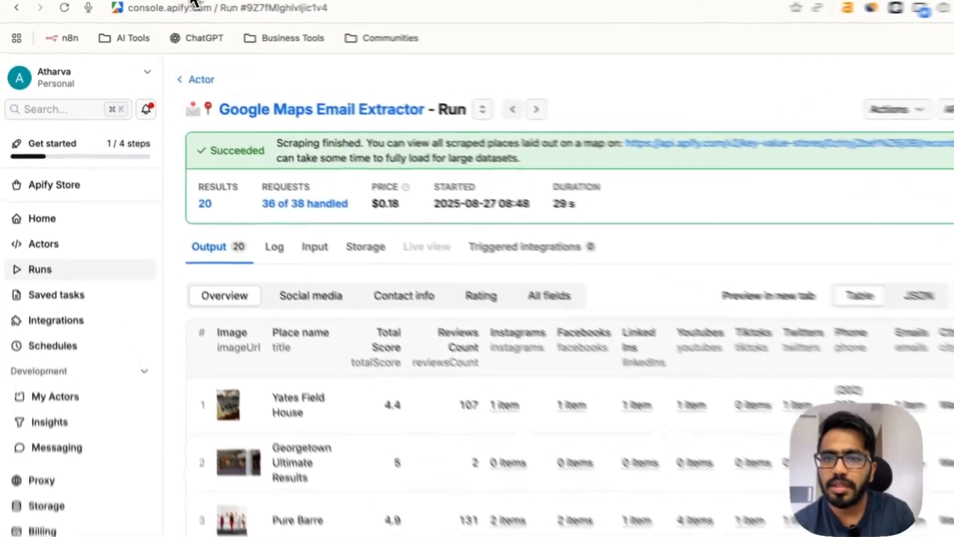
{"action": "left_click", "coordinate": [157, 1]}
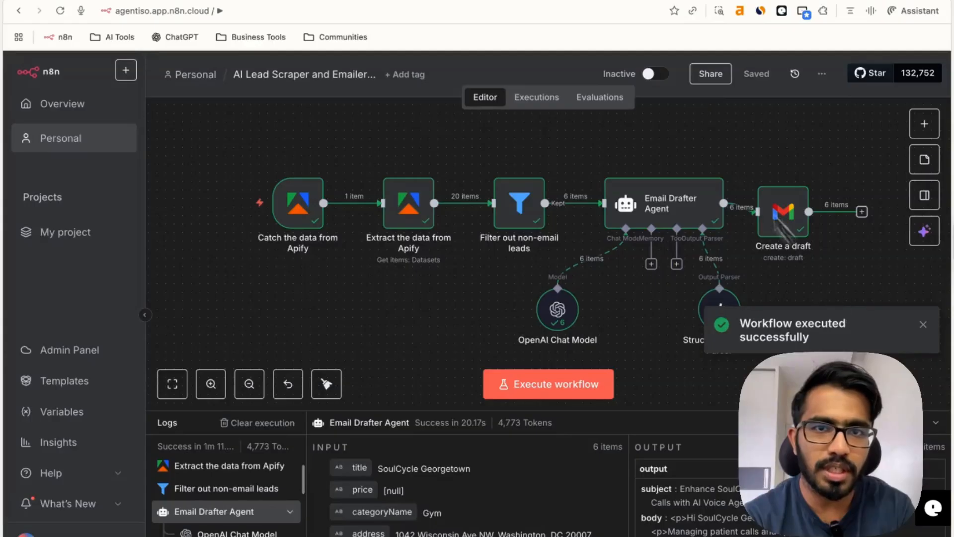
Switch to Gmail, close the open draft and look through the generated email drafts before returning to n8n
{"action": "left_click", "coordinate": [575, 2]}
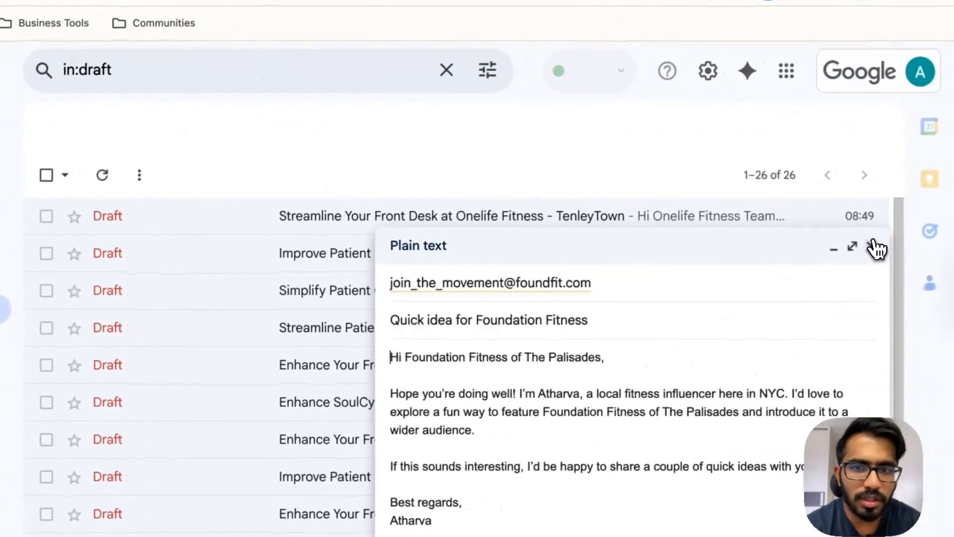
{"action": "left_click", "coordinate": [875, 248]}
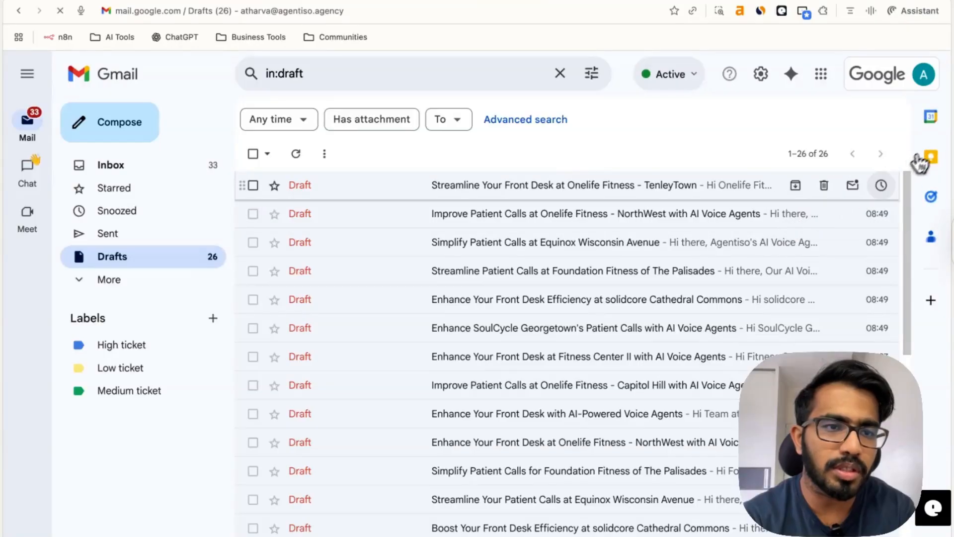
{"action": "scroll", "coordinate": [890, 303], "scroll_direction": "down", "scroll_amount": 4}
{"action": "scroll", "coordinate": [890, 303], "scroll_direction": "up", "scroll_amount": 3}
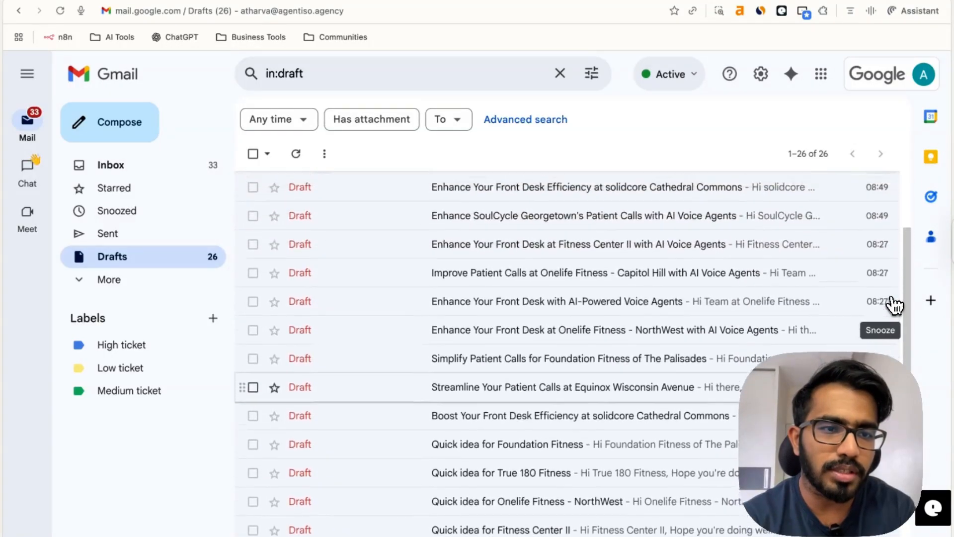
{"action": "scroll", "coordinate": [889, 303], "scroll_direction": "up", "scroll_amount": 2}
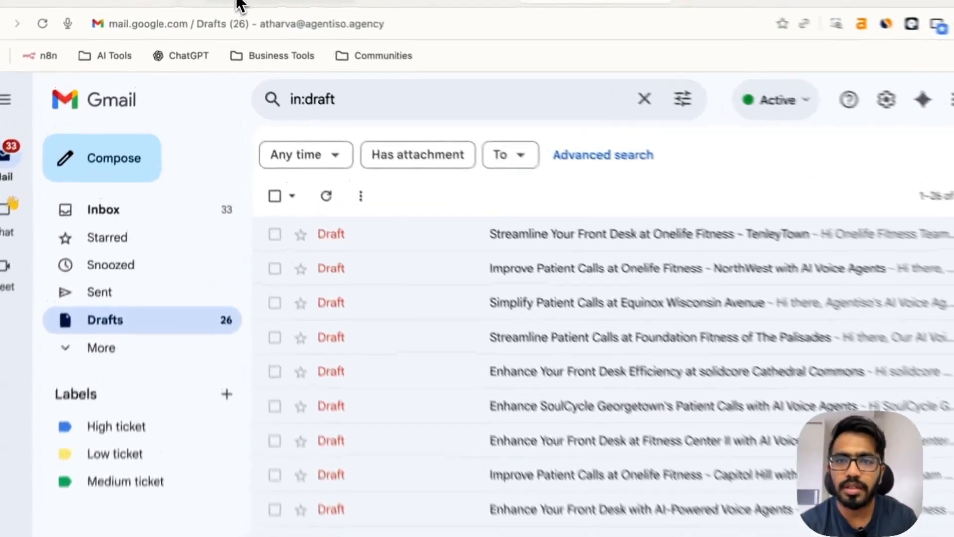
{"action": "left_click", "coordinate": [243, 3]}
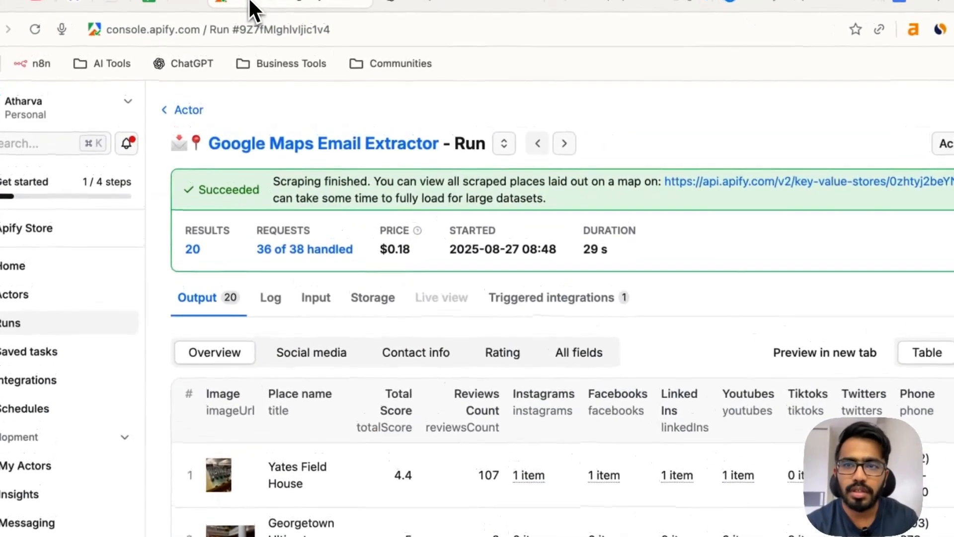
{"action": "left_click", "coordinate": [183, 5]}
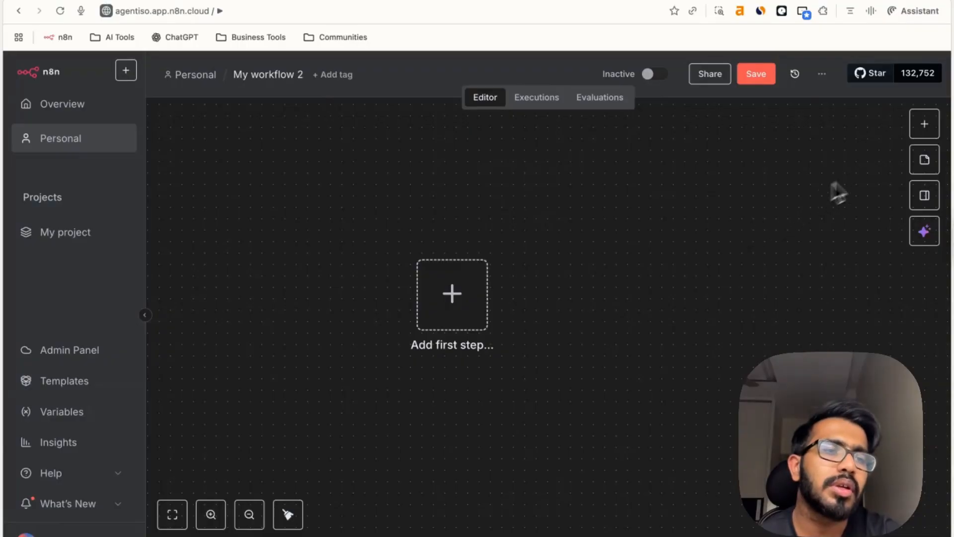
Add the Apify "On new Apify event" trigger as the first step of the empty workflow
{"action": "left_click", "coordinate": [925, 124]}
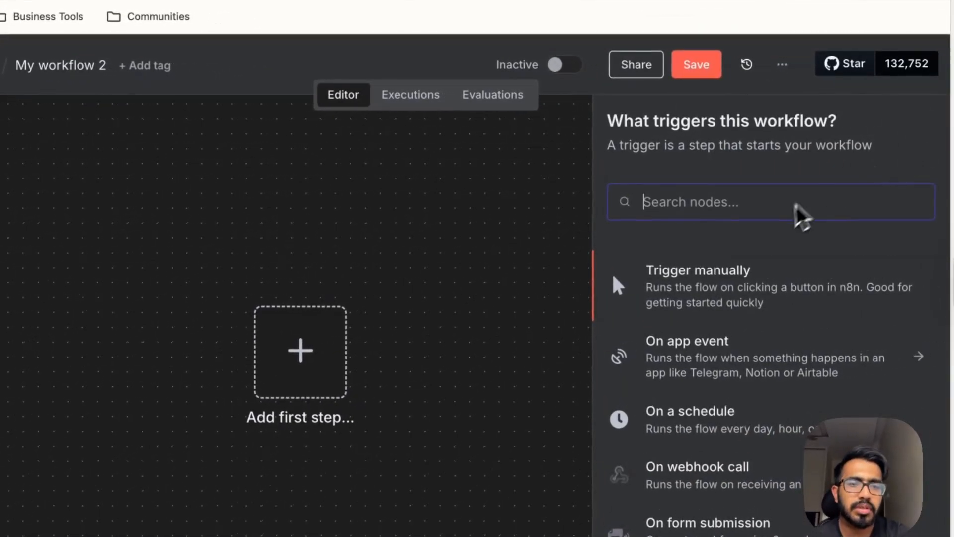
{"action": "type", "text": "apify"}
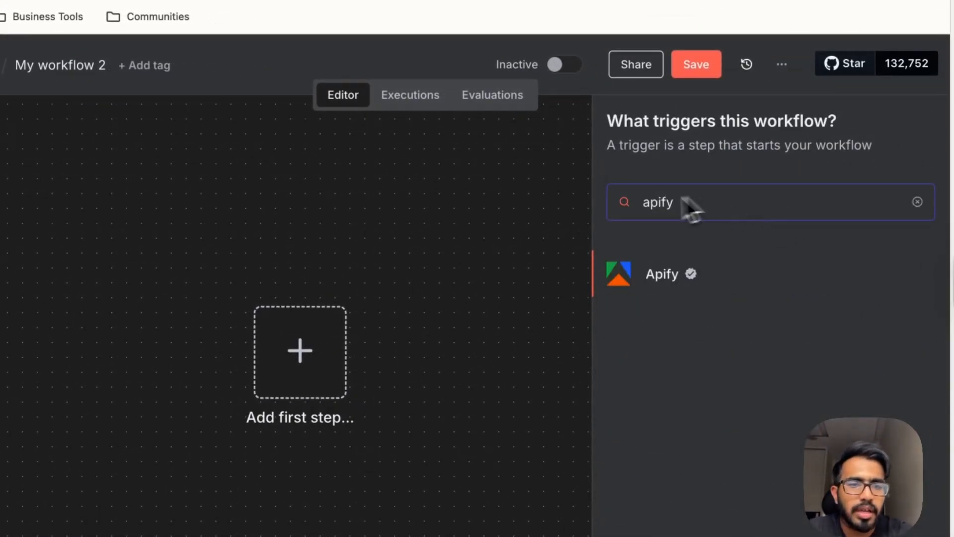
{"action": "left_click", "coordinate": [663, 279]}
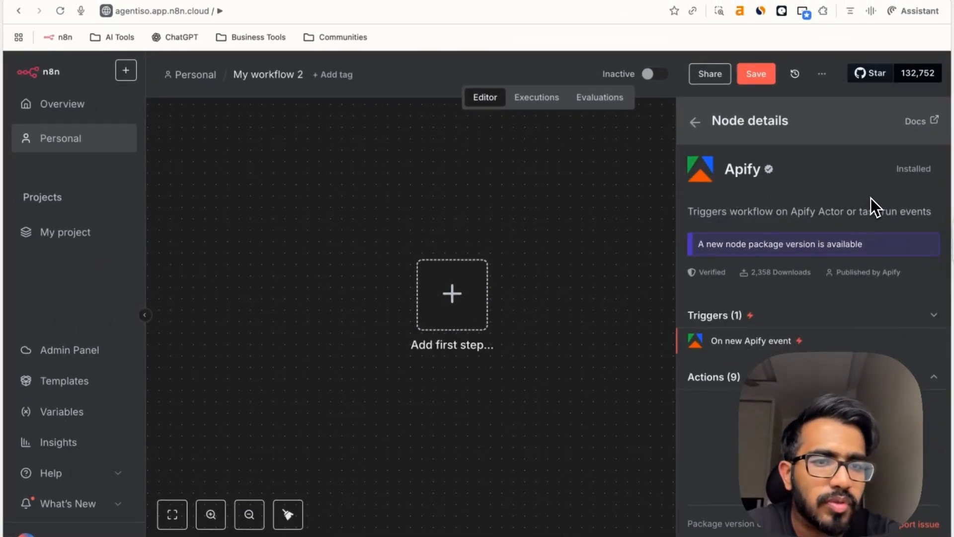
{"action": "left_click", "coordinate": [733, 349]}
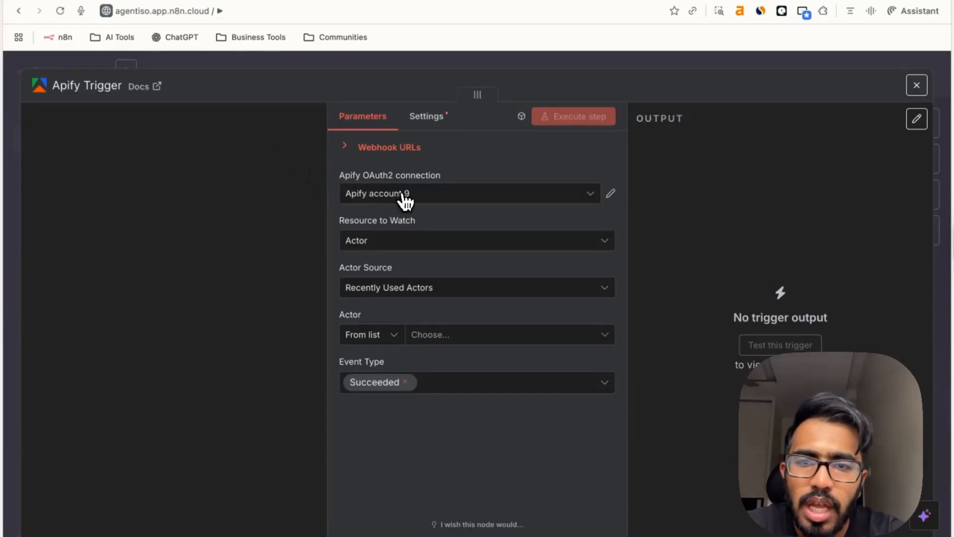
Create a new OAuth2 credential for the Apify trigger by connecting the personal Apify account and allowing n8n access
{"action": "left_click", "coordinate": [505, 197]}
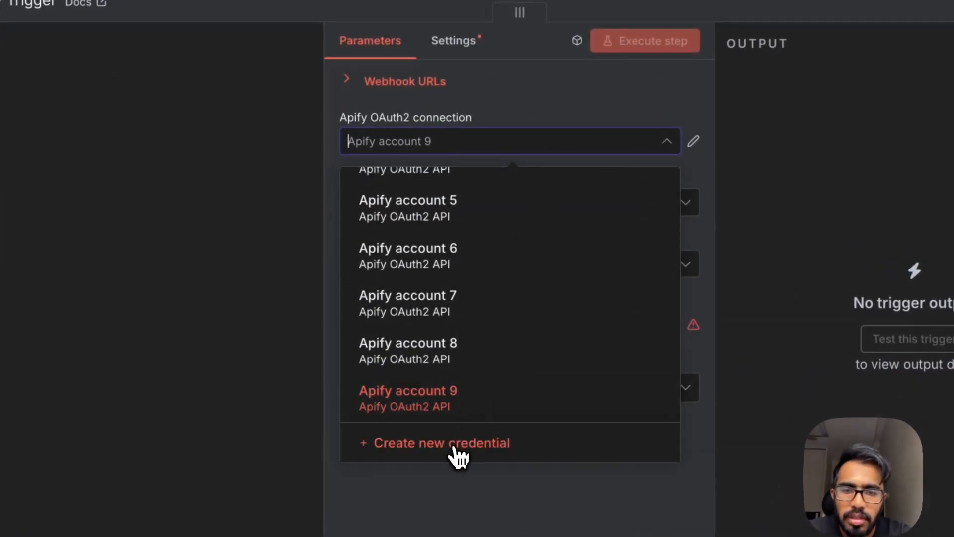
{"action": "left_click", "coordinate": [451, 445]}
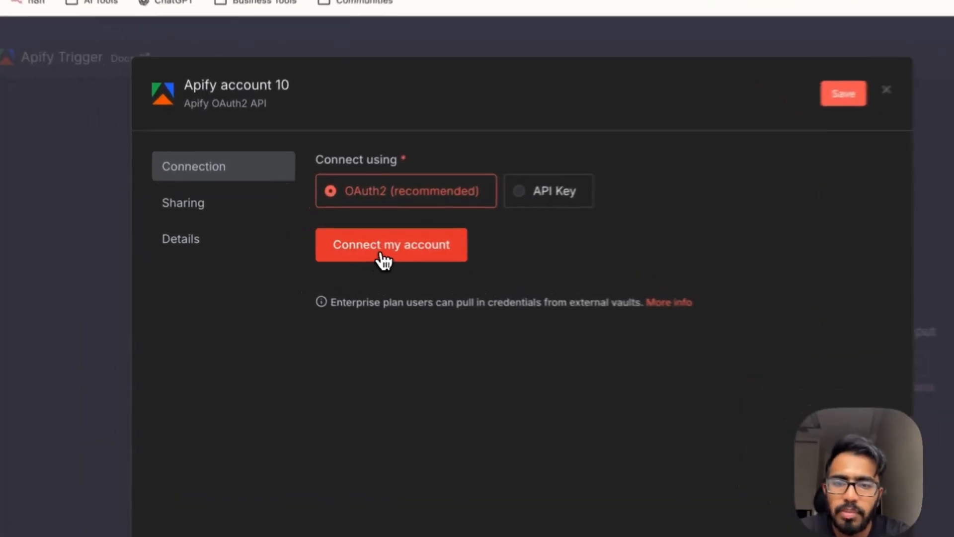
{"action": "left_click", "coordinate": [360, 253]}
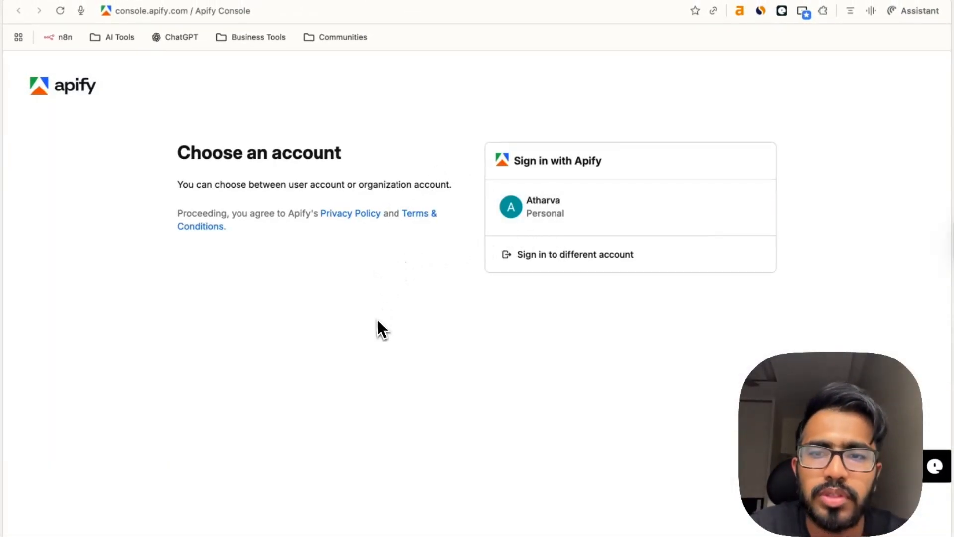
{"action": "left_click", "coordinate": [539, 224]}
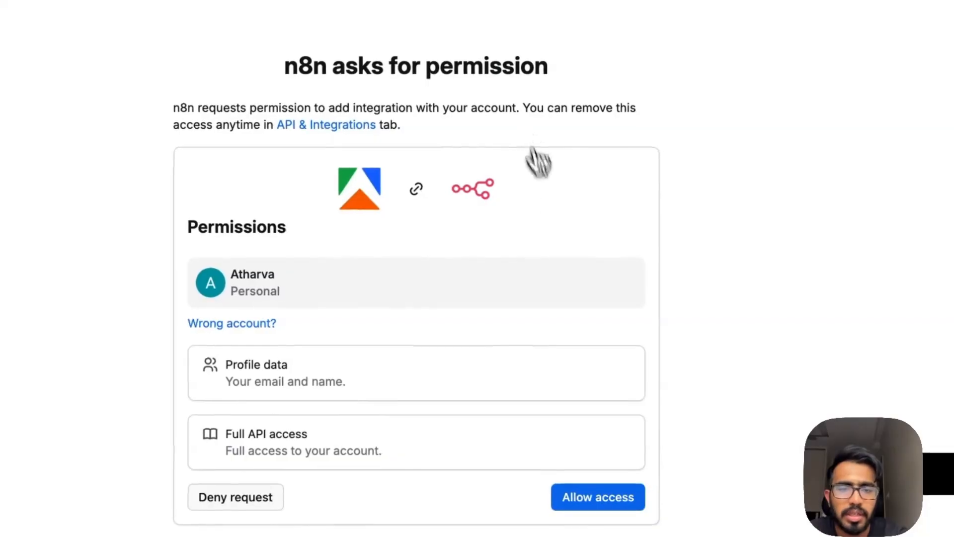
{"action": "left_click", "coordinate": [603, 507]}
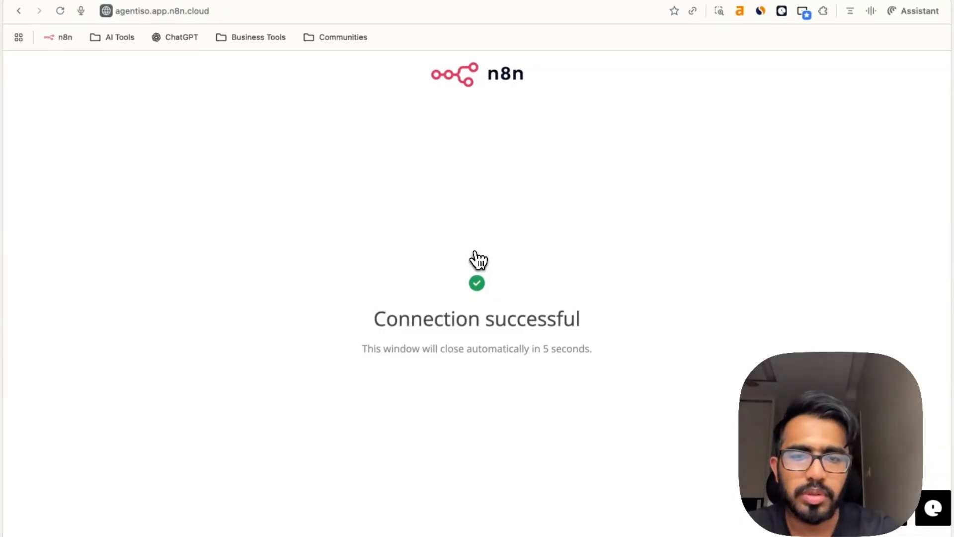
{"action": "left_click", "coordinate": [784, 113]}
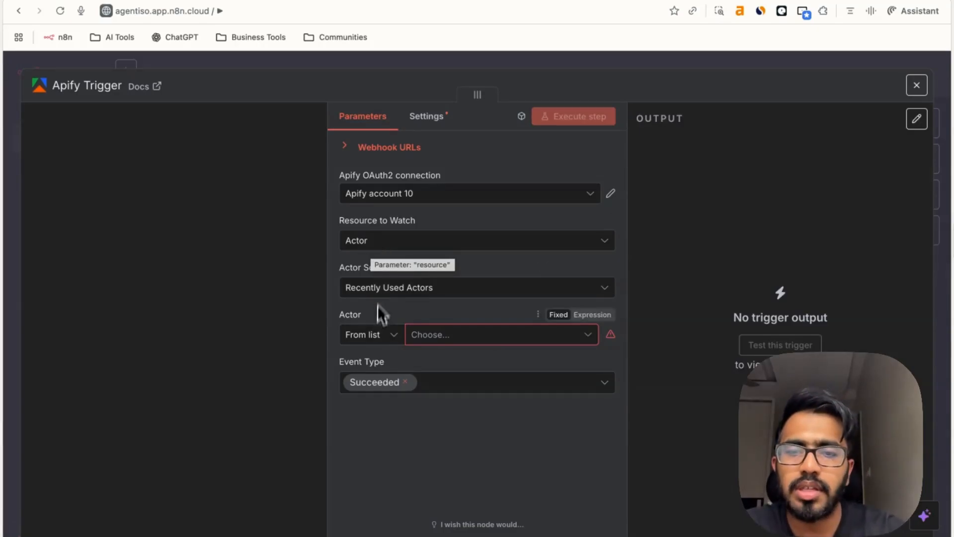
Set the trigger's actor source to Apify Store Actors and choose the Google Maps Email Extractor as the actor
{"action": "left_click", "coordinate": [392, 287]}
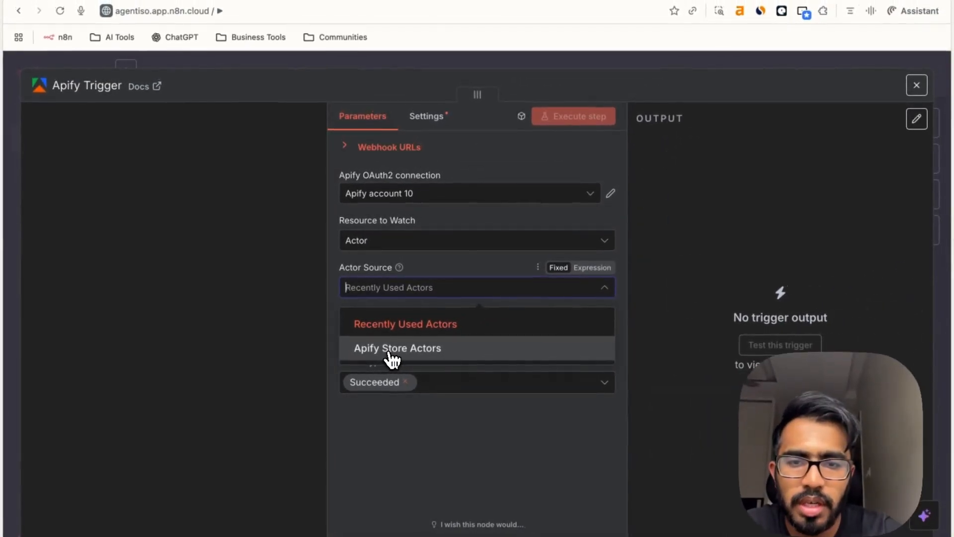
{"action": "left_click", "coordinate": [392, 348]}
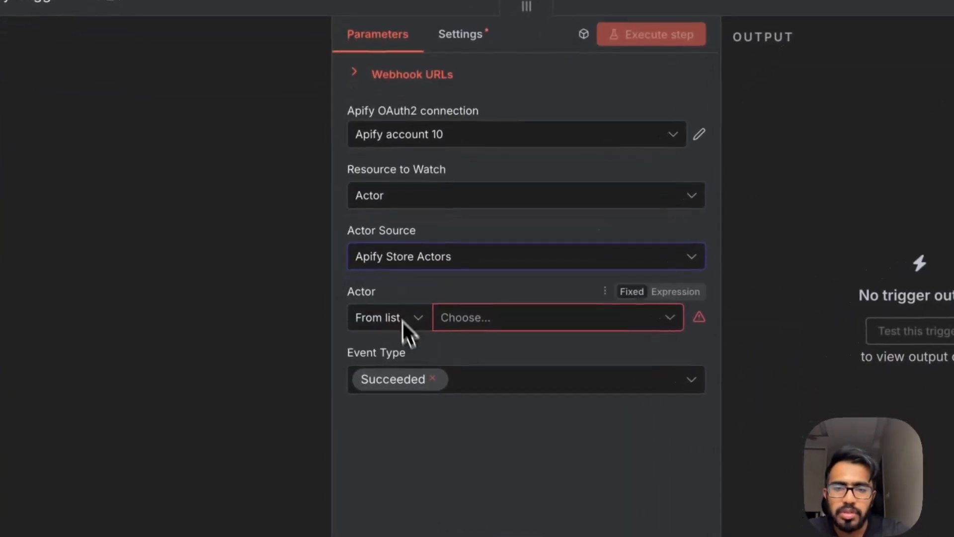
{"action": "left_click", "coordinate": [480, 319]}
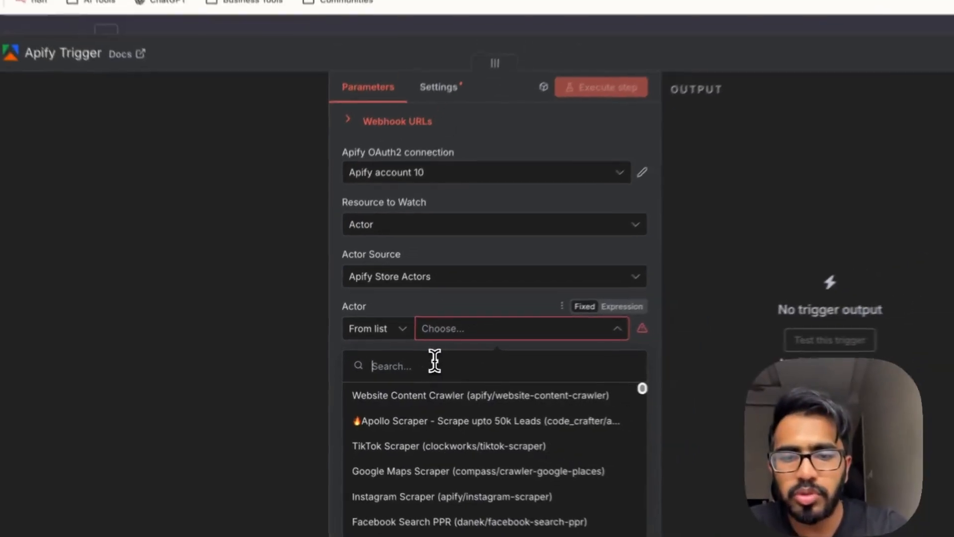
{"action": "type", "text": "Goog"}
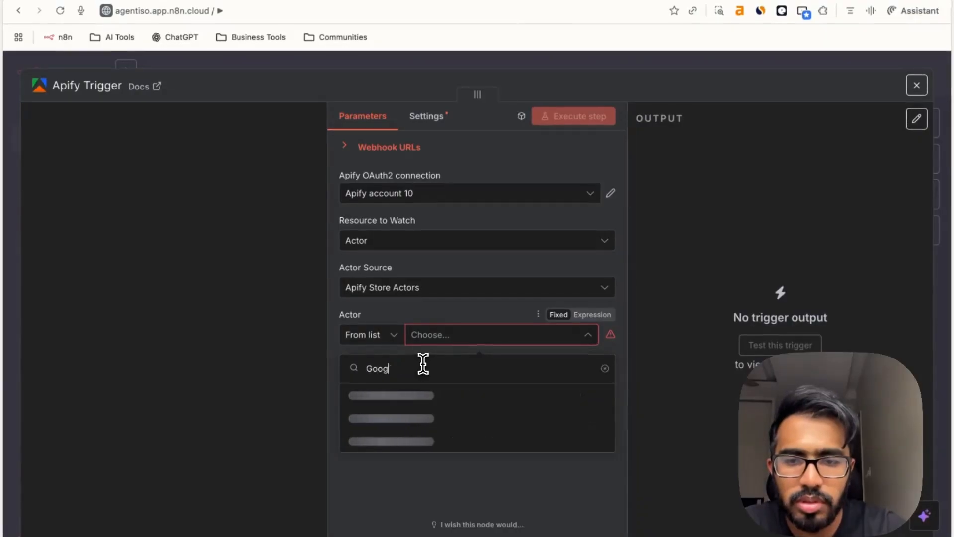
{"action": "type", "text": "le Maps Email Extracto"}
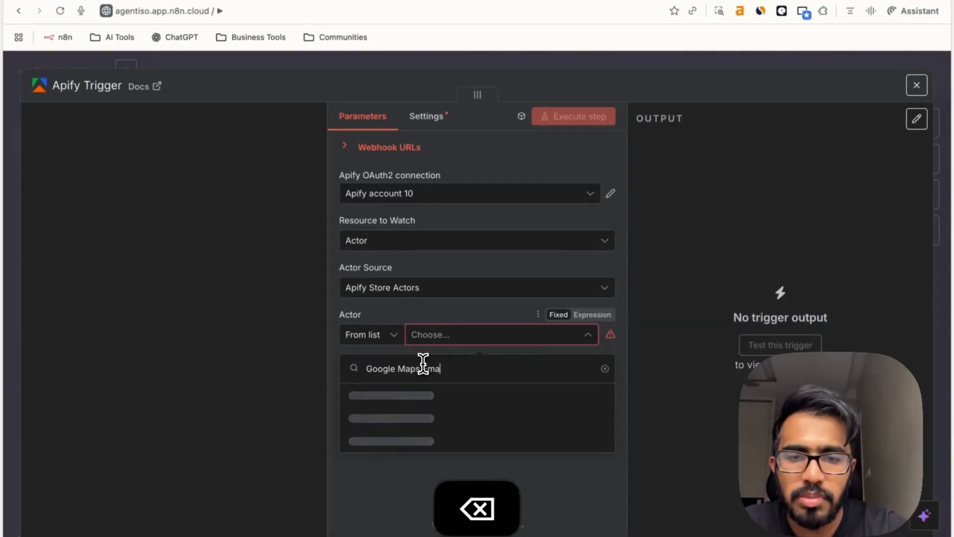
{"action": "type", "text": "r"}
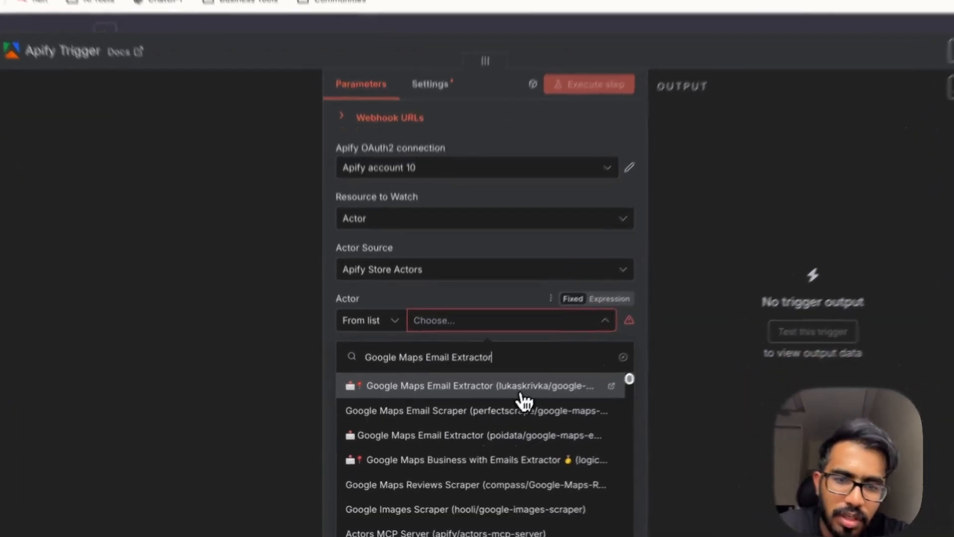
{"action": "left_click", "coordinate": [512, 397]}
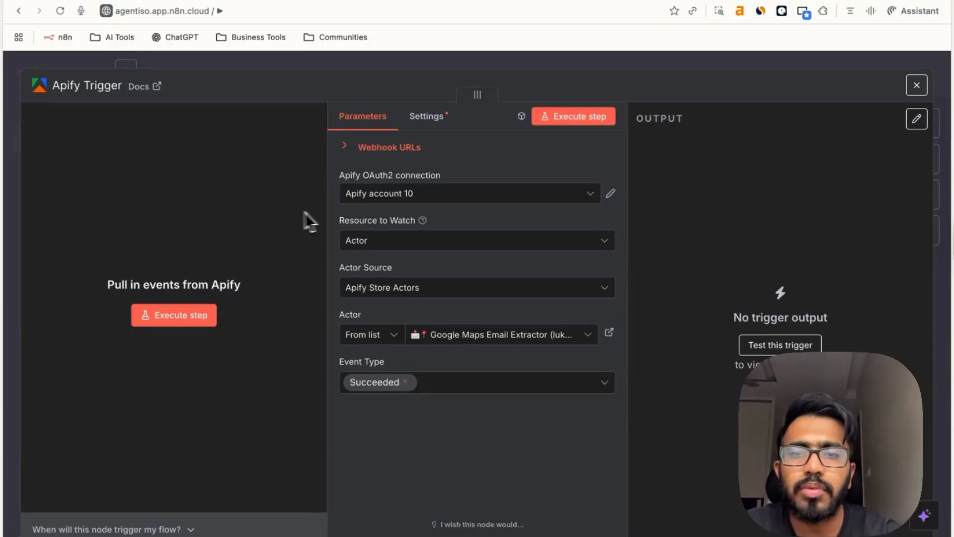
Execute the trigger with the "Apify account" connection and switch to the Google Maps Email Extractor input page in Apify
{"action": "left_click", "coordinate": [444, 198]}
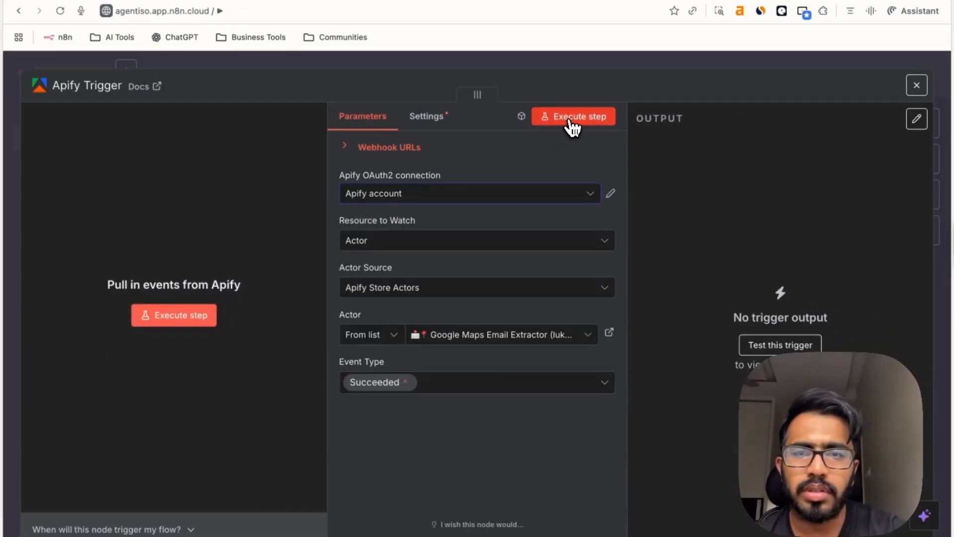
{"action": "left_click", "coordinate": [573, 122]}
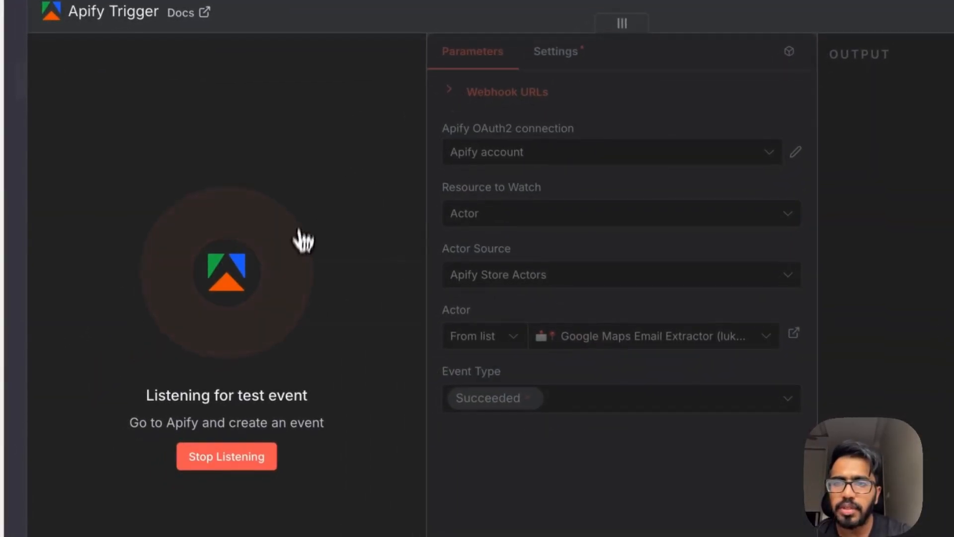
{"action": "left_click", "coordinate": [378, 2]}
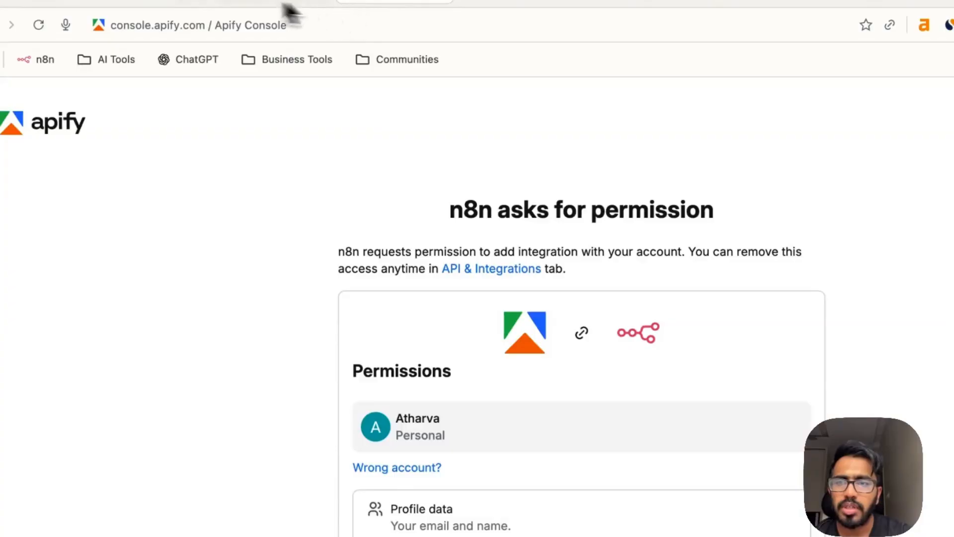
{"action": "left_click", "coordinate": [486, 4]}
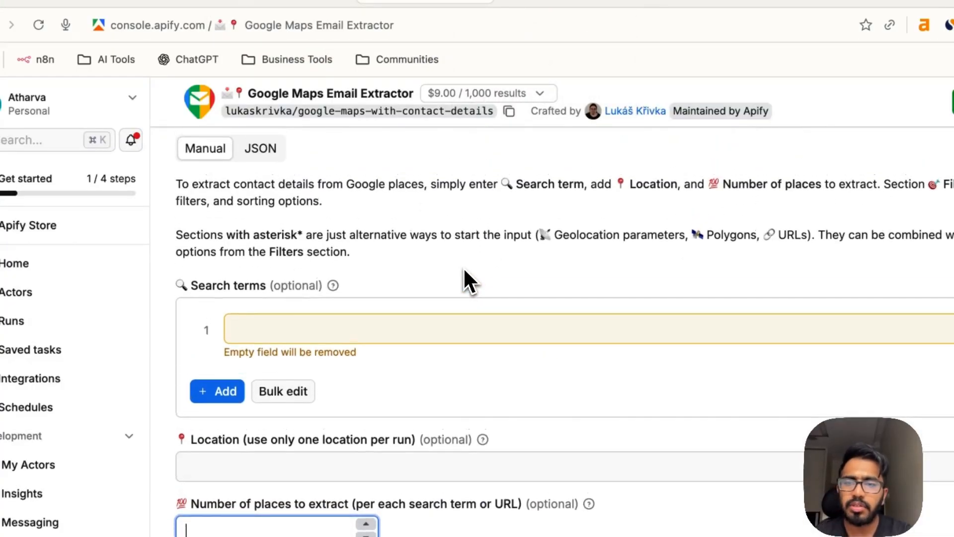
Enter the search term Gyms, the location Washington DC and 20 places to extract, and start the extractor run
{"action": "left_click", "coordinate": [428, 327]}
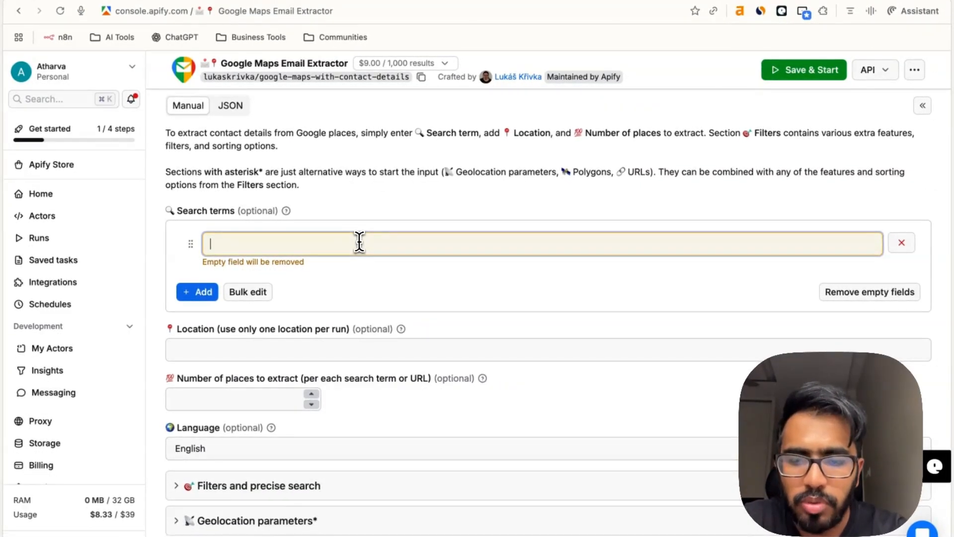
{"action": "type", "text": "Gyms"}
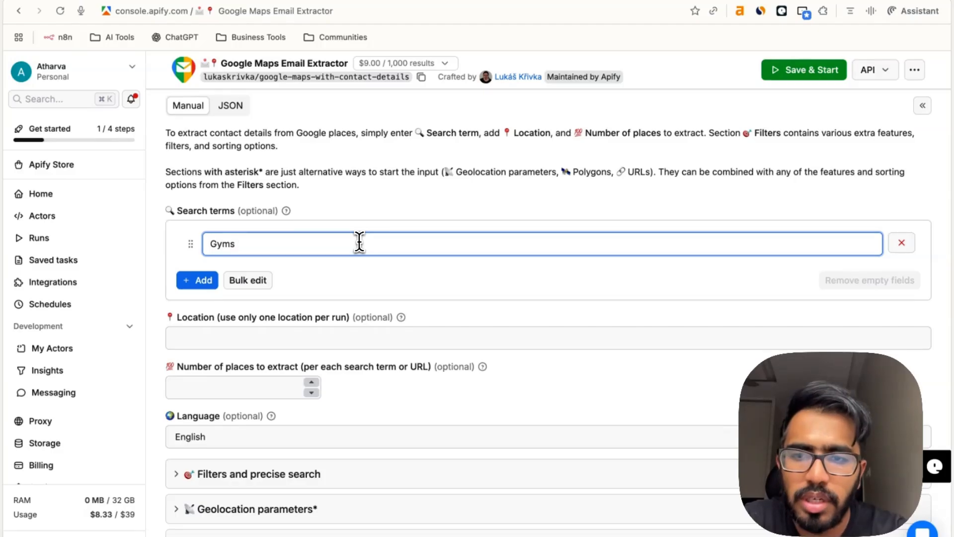
{"action": "left_click", "coordinate": [233, 342]}
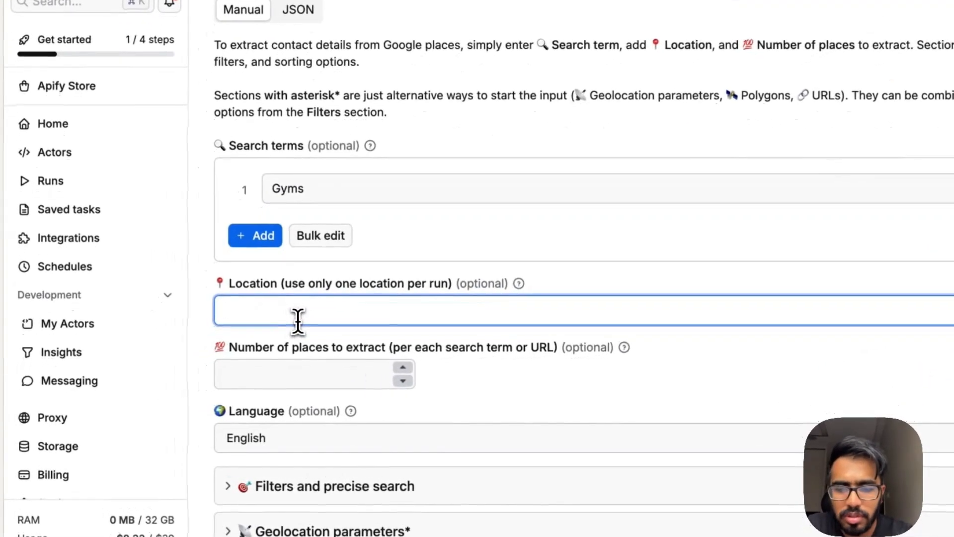
{"action": "type", "text": "Waws"}
{"action": "key", "text": "BackSpace"}
{"action": "key", "text": "BackSpace"}
{"action": "type", "text": "shington DC"}
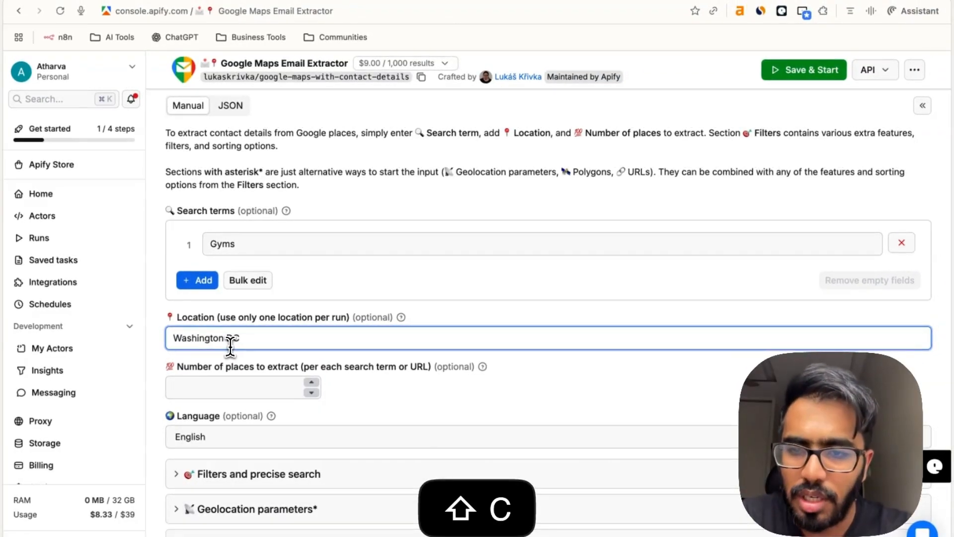
{"action": "left_click", "coordinate": [233, 391]}
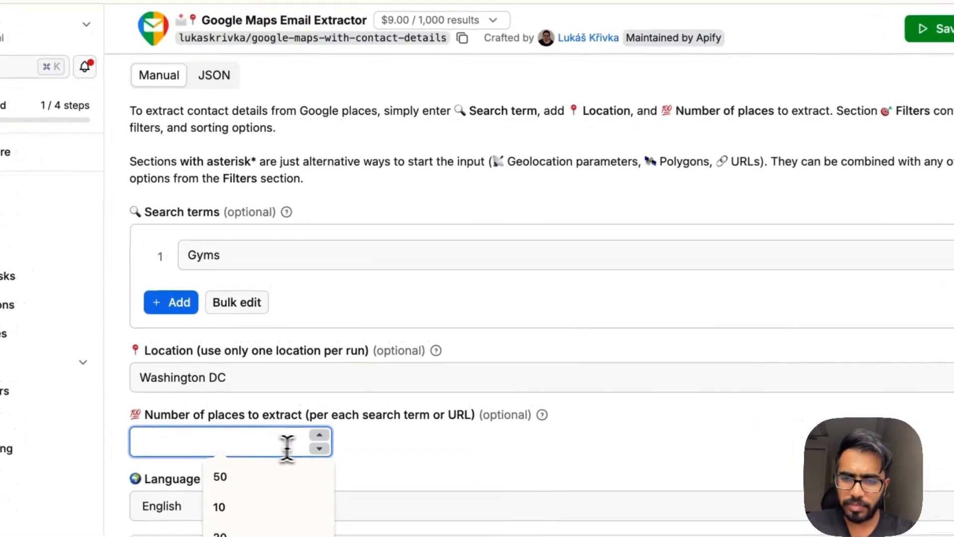
{"action": "type", "text": "20"}
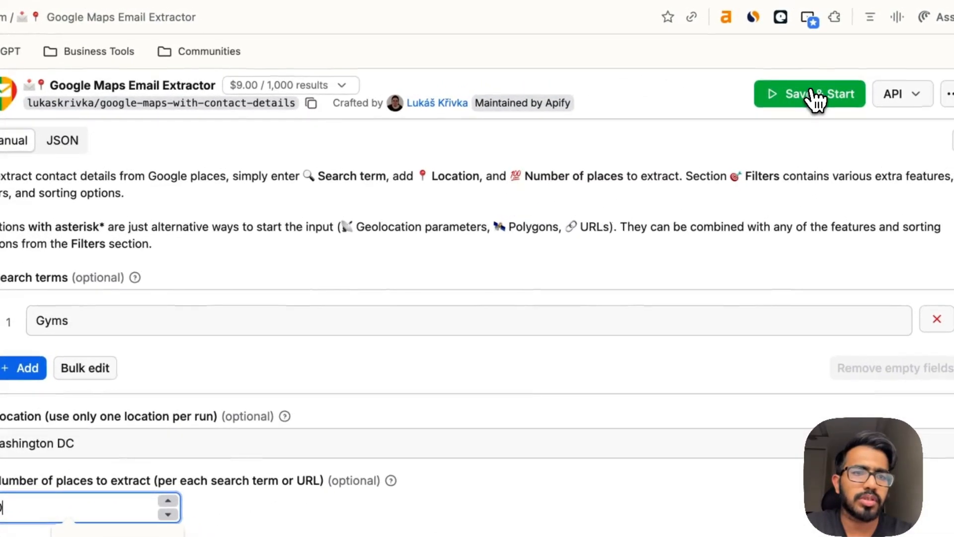
{"action": "left_click", "coordinate": [801, 96]}
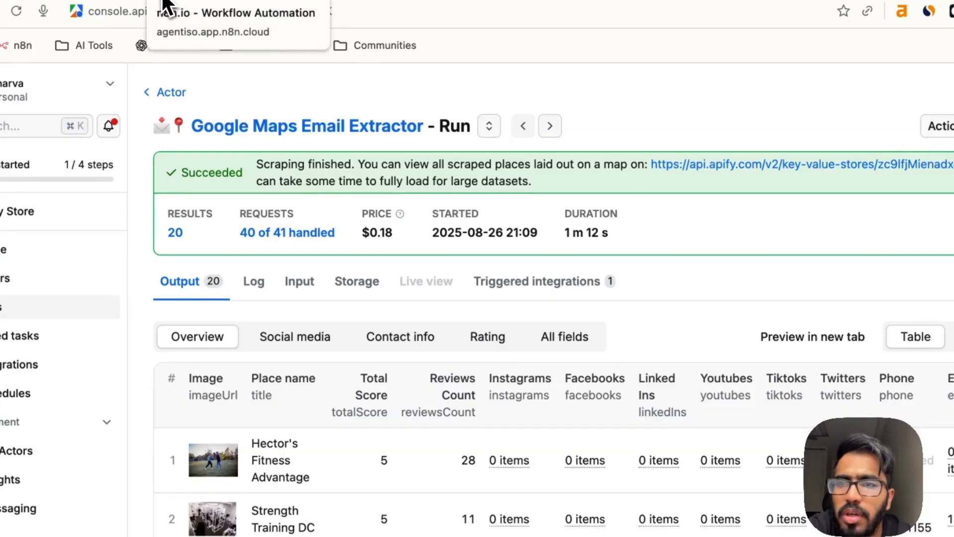
Return to n8n and add the Apify "Get dataset items" action after the Apify Trigger
{"action": "left_click", "coordinate": [222, 2]}
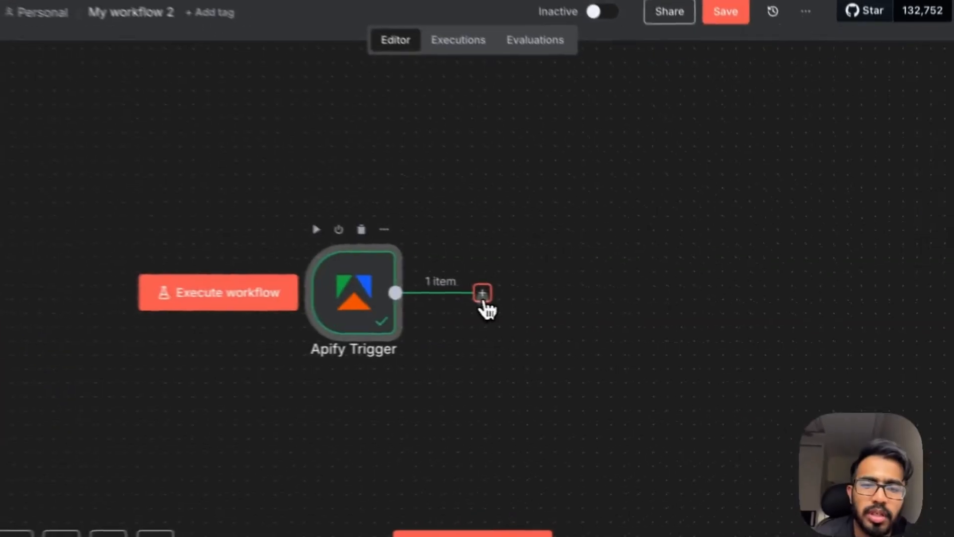
{"action": "left_click", "coordinate": [556, 305]}
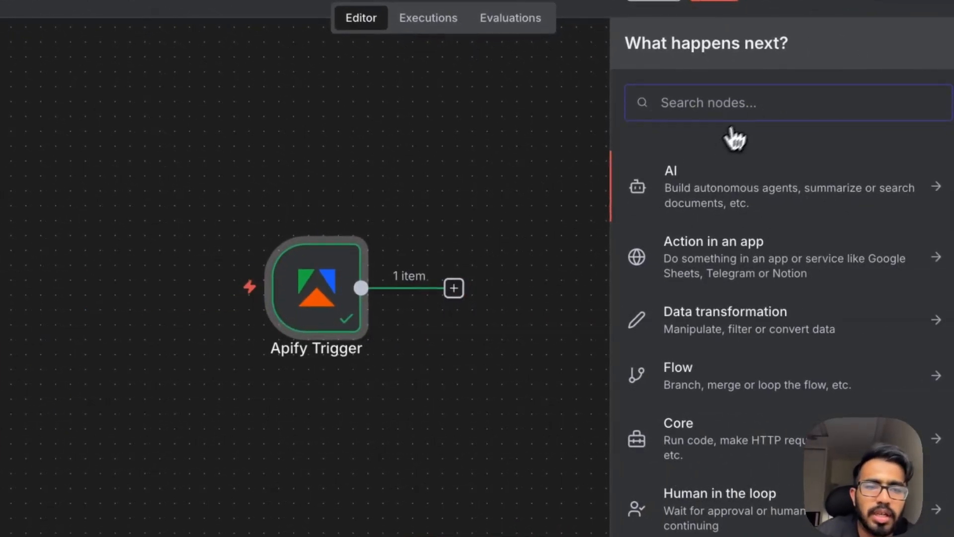
{"action": "type", "text": "apify"}
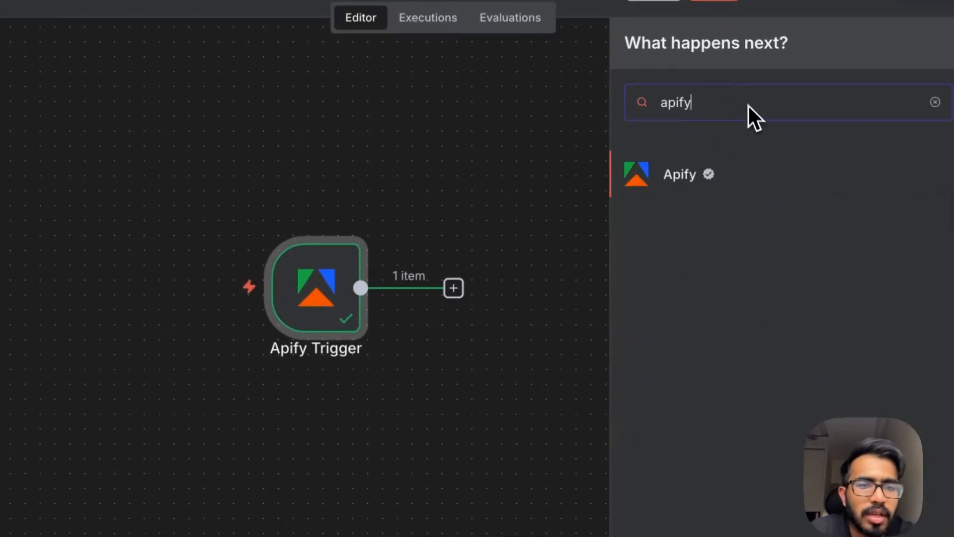
{"action": "left_click", "coordinate": [696, 184]}
{"action": "scroll", "coordinate": [684, 358], "scroll_direction": "down", "scroll_amount": 5}
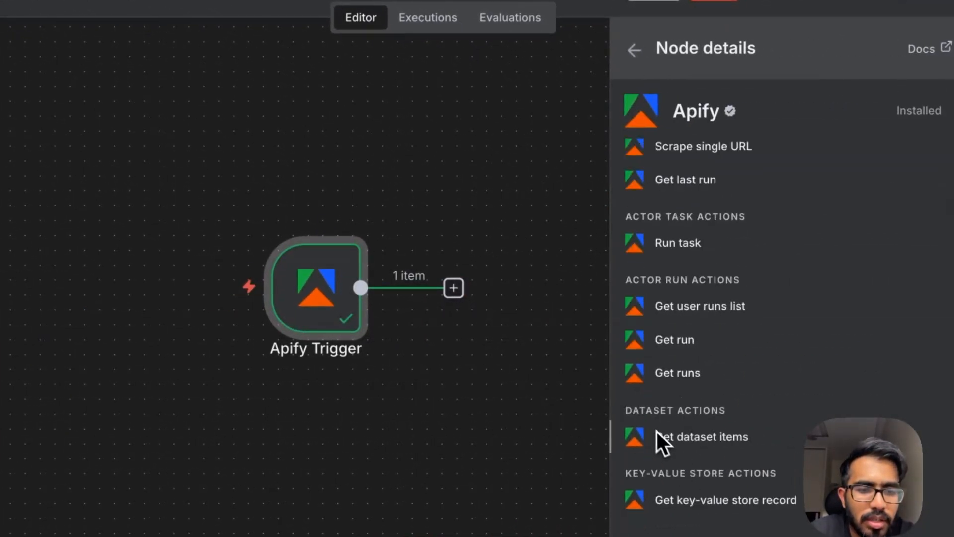
{"action": "scroll", "coordinate": [657, 434], "scroll_direction": "up", "scroll_amount": 2}
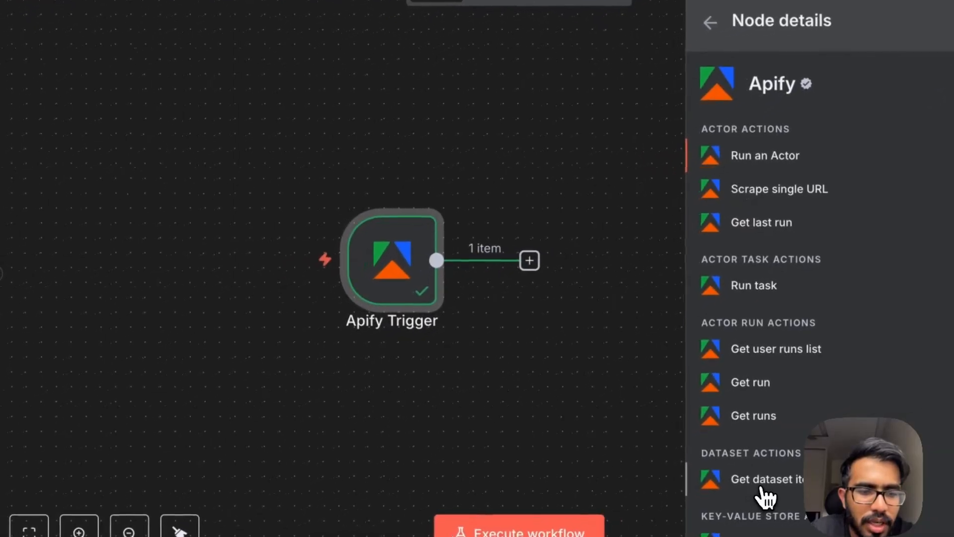
{"action": "left_click", "coordinate": [820, 495]}
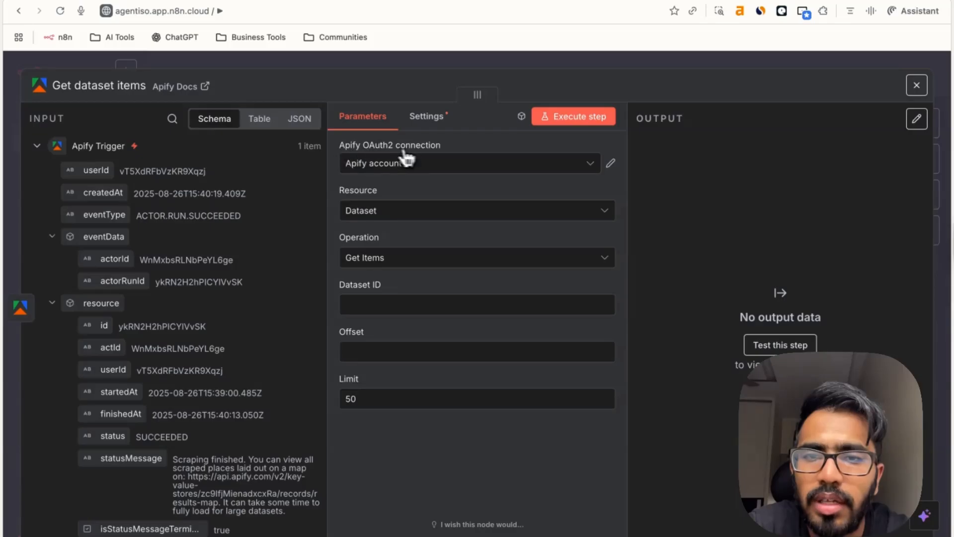
Set the OAuth2 connection of the Get dataset items node to "Apify account"
{"action": "left_click", "coordinate": [425, 161]}
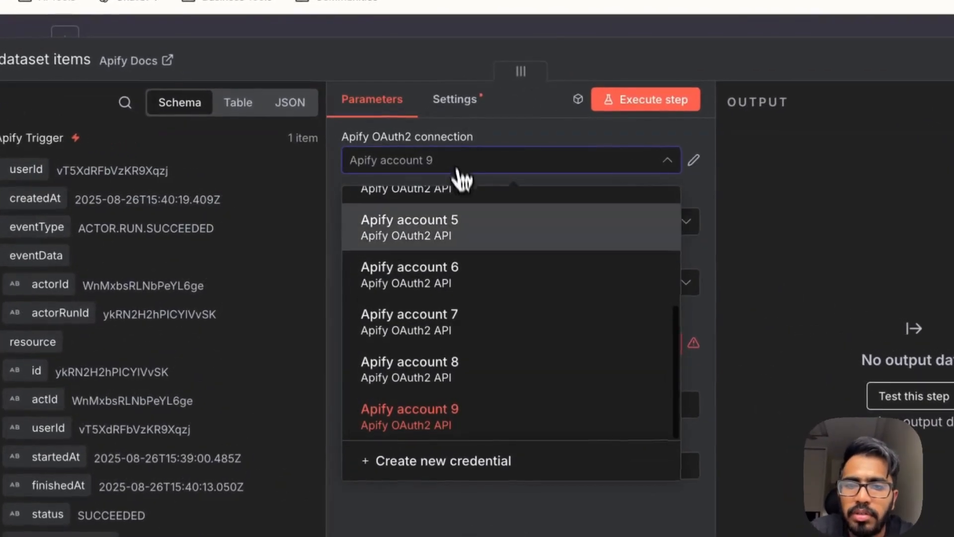
{"action": "scroll", "coordinate": [440, 276], "scroll_direction": "up", "scroll_amount": 4}
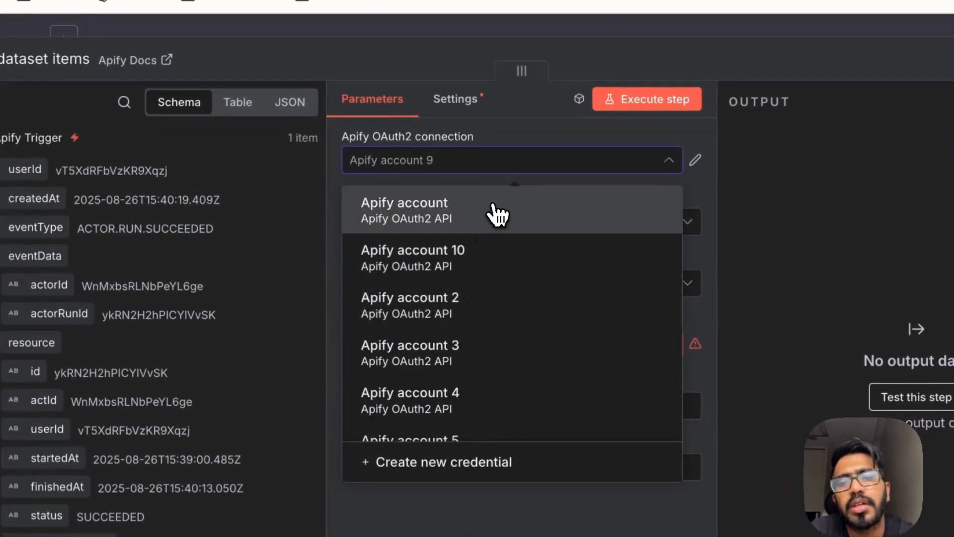
{"action": "left_click", "coordinate": [493, 204]}
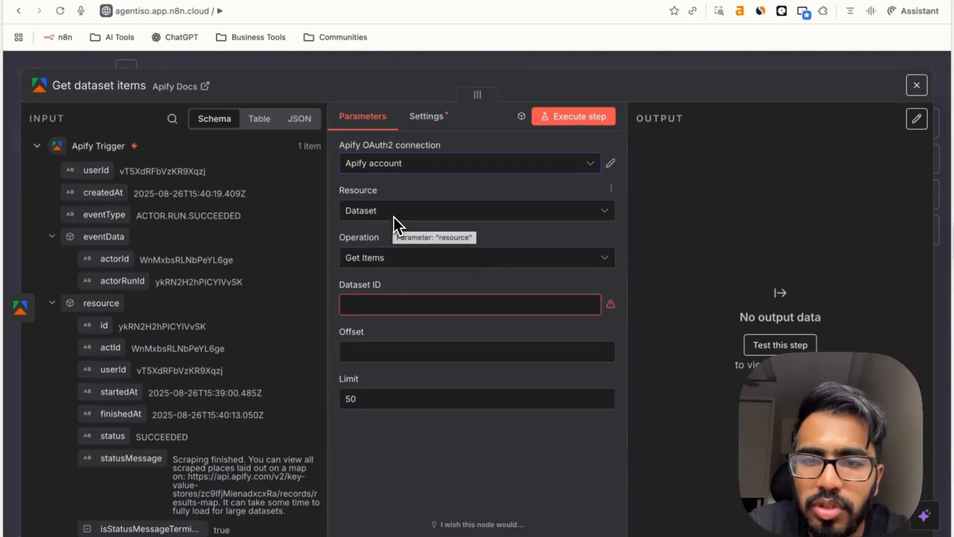
Map the trigger's defaultDatasetId to the Dataset ID as {{ $json.resource.defaultDatasetId }}, execute the step and close the node
{"action": "left_click", "coordinate": [391, 304]}
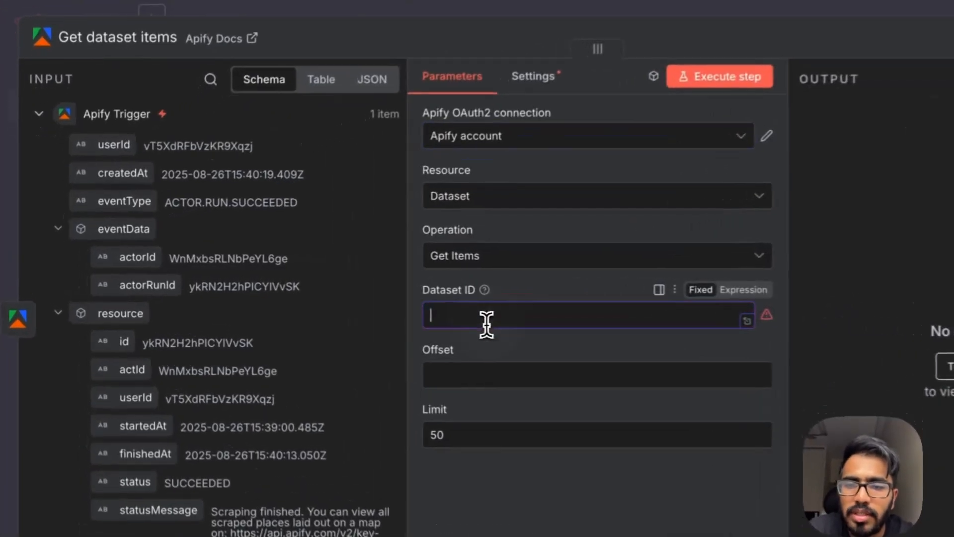
{"action": "left_click", "coordinate": [214, 75]}
{"action": "type", "text": "dataset"}
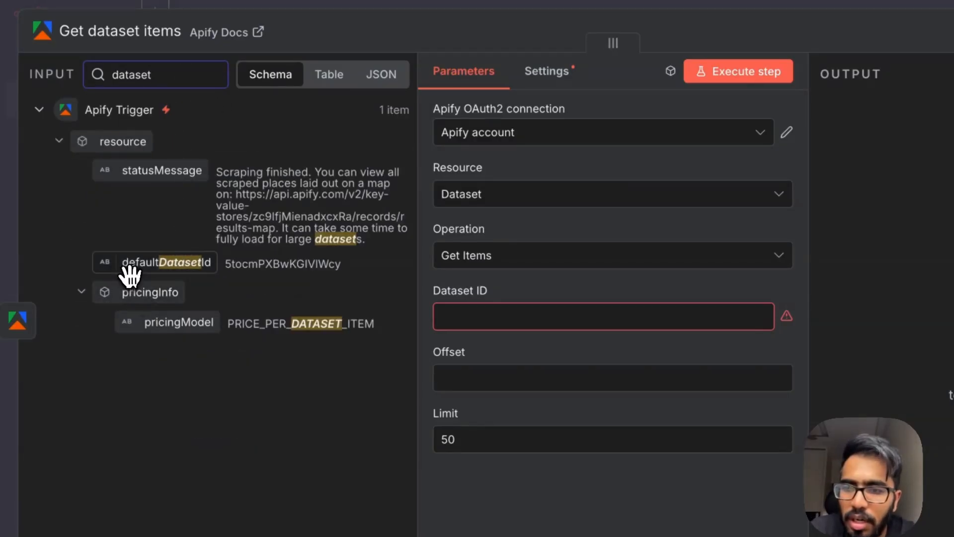
{"action": "left_click_drag", "start_coordinate": [139, 270], "coordinate": [506, 317]}
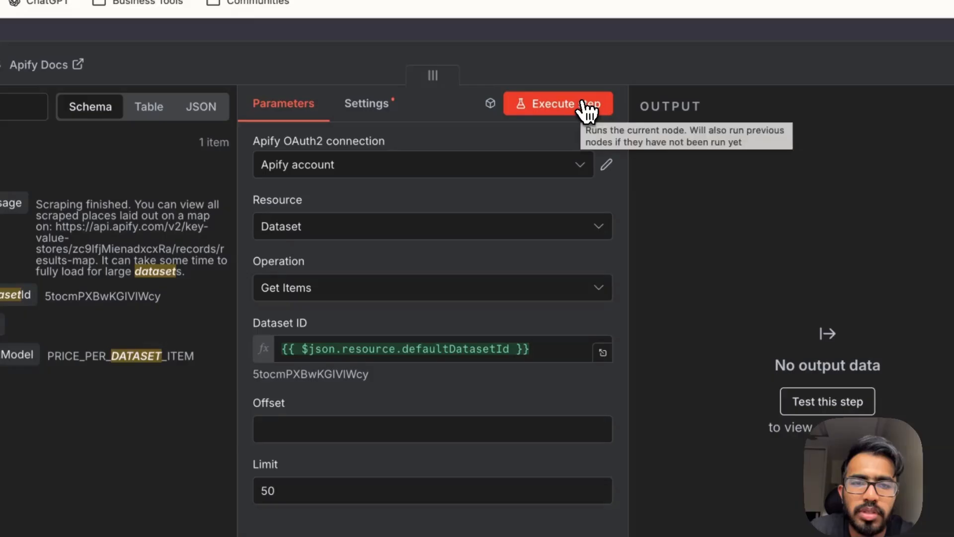
{"action": "left_click", "coordinate": [584, 101]}
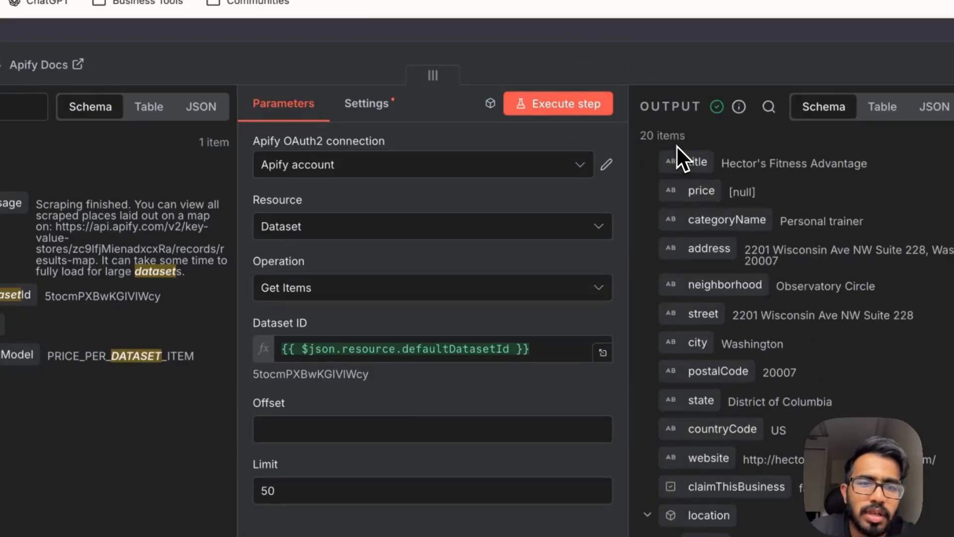
{"action": "left_click", "coordinate": [683, 34]}
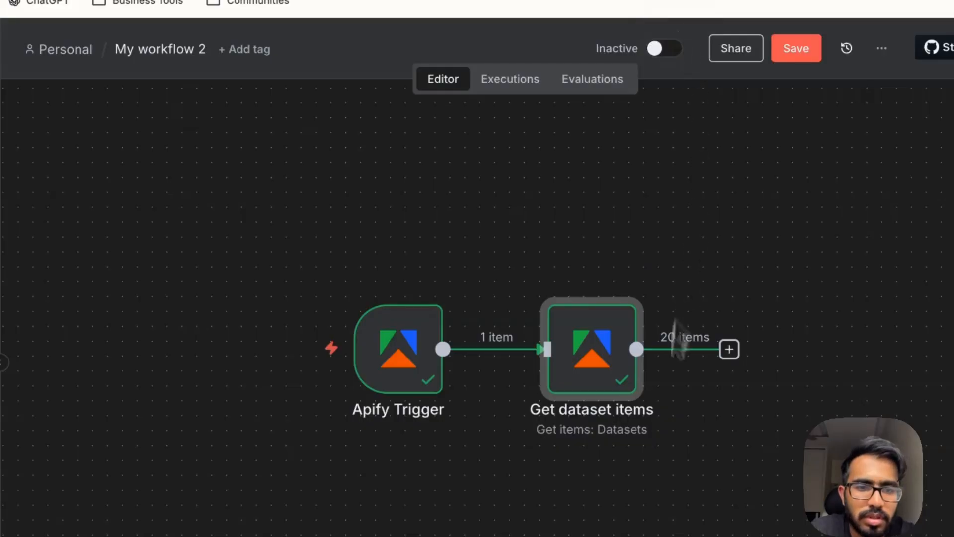
Add a Filter node after the Get dataset items node
{"action": "scroll", "coordinate": [639, 430], "scroll_direction": "right", "scroll_amount": 3}
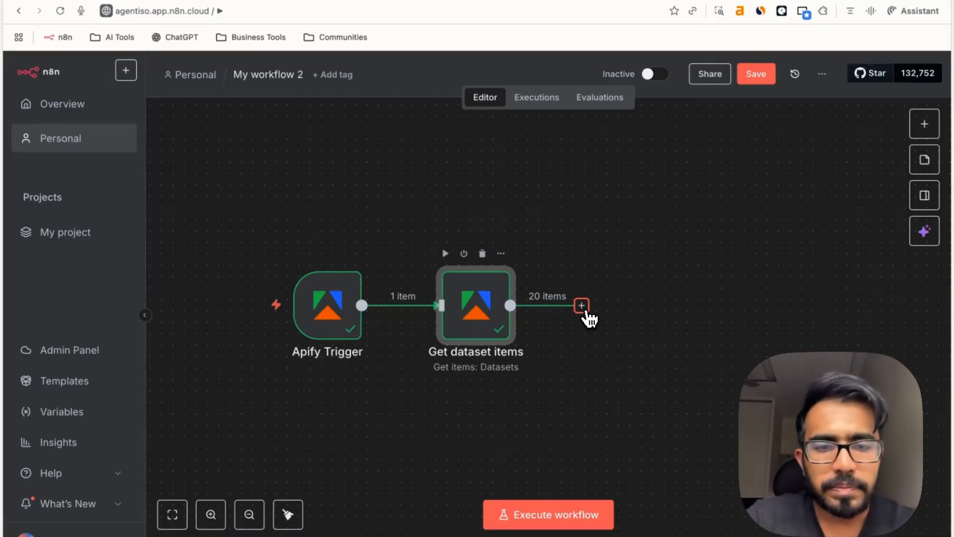
{"action": "left_click", "coordinate": [584, 308]}
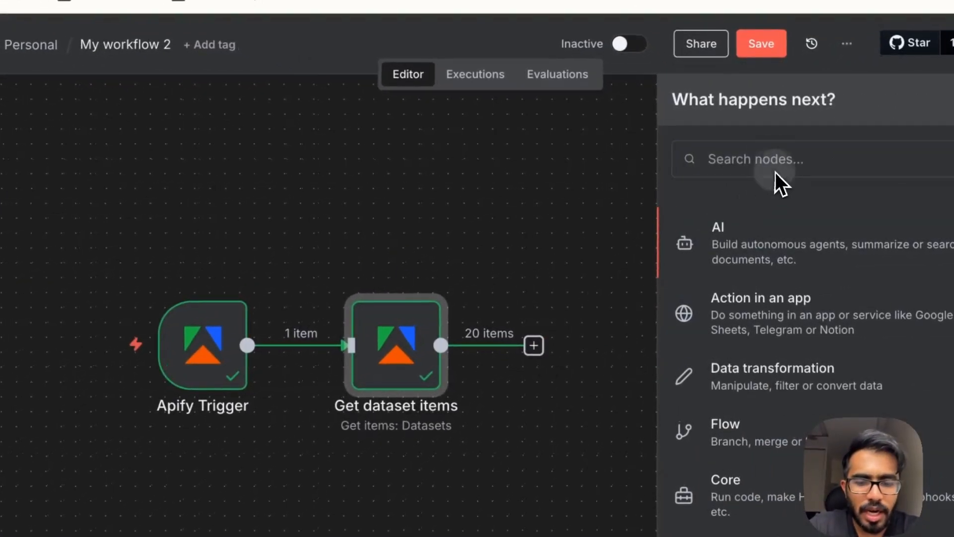
{"action": "left_click", "coordinate": [792, 155]}
{"action": "type", "text": "f"}
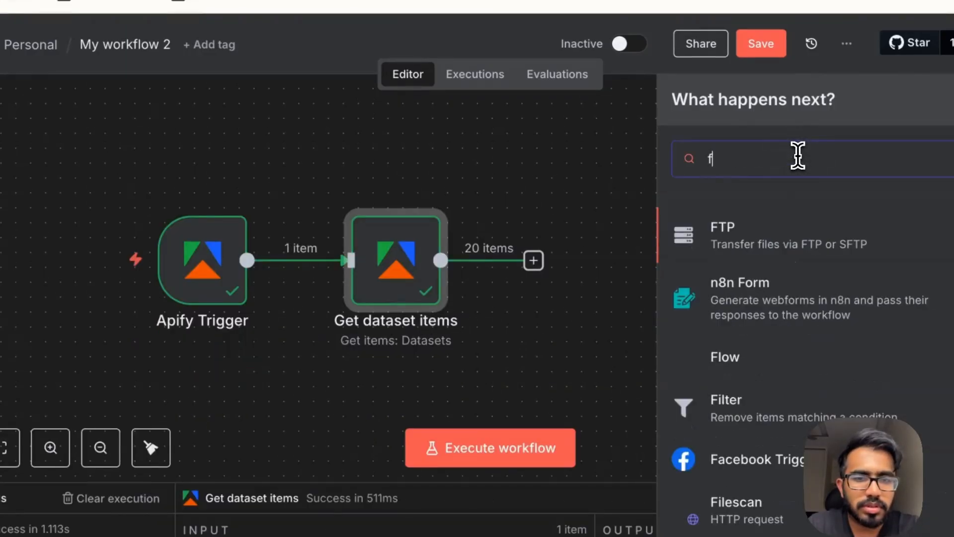
{"action": "type", "text": "ilter"}
{"action": "left_click", "coordinate": [778, 227]}
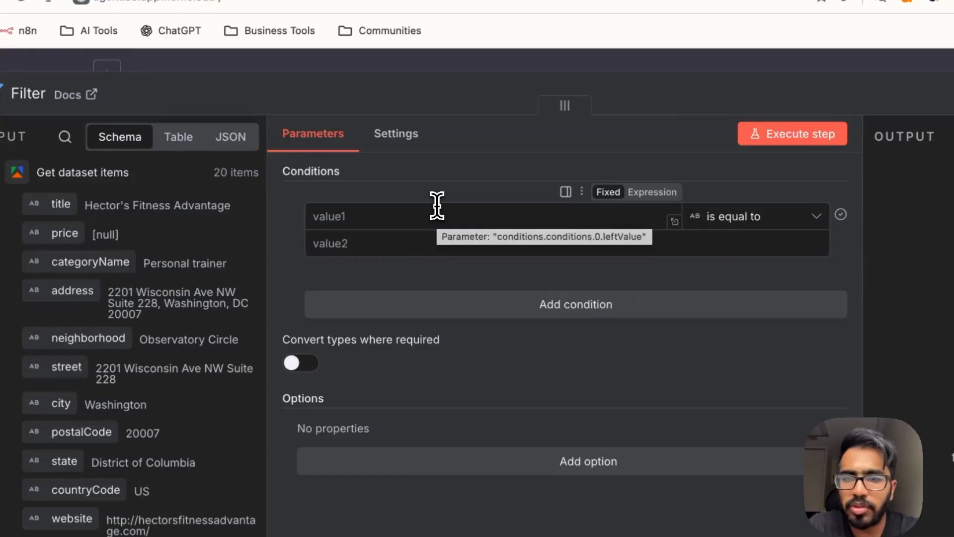
Search the input fields for email and map emails[0] to the filter condition's first value as {{ $json.emails[0] }}
{"action": "left_click", "coordinate": [436, 207]}
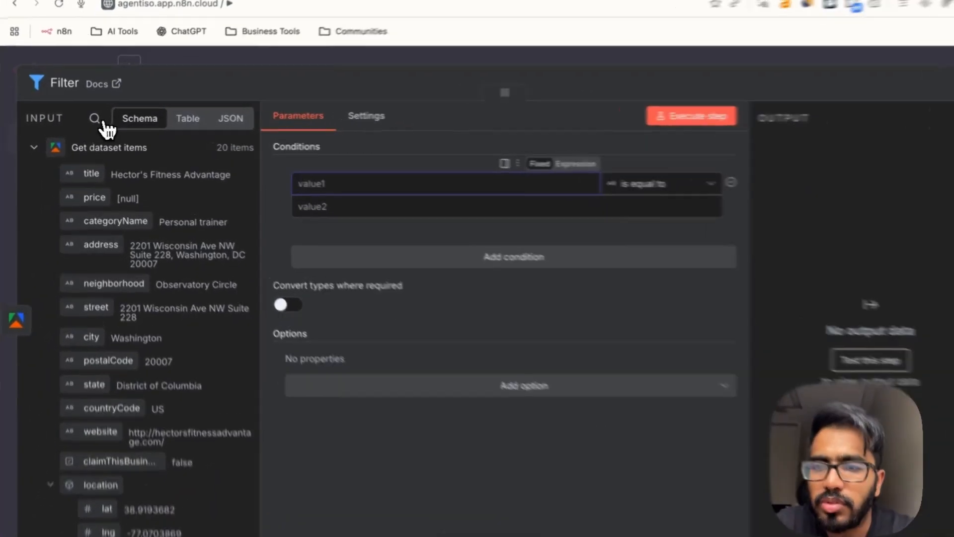
{"action": "left_click", "coordinate": [102, 122]}
{"action": "type", "text": "e"}
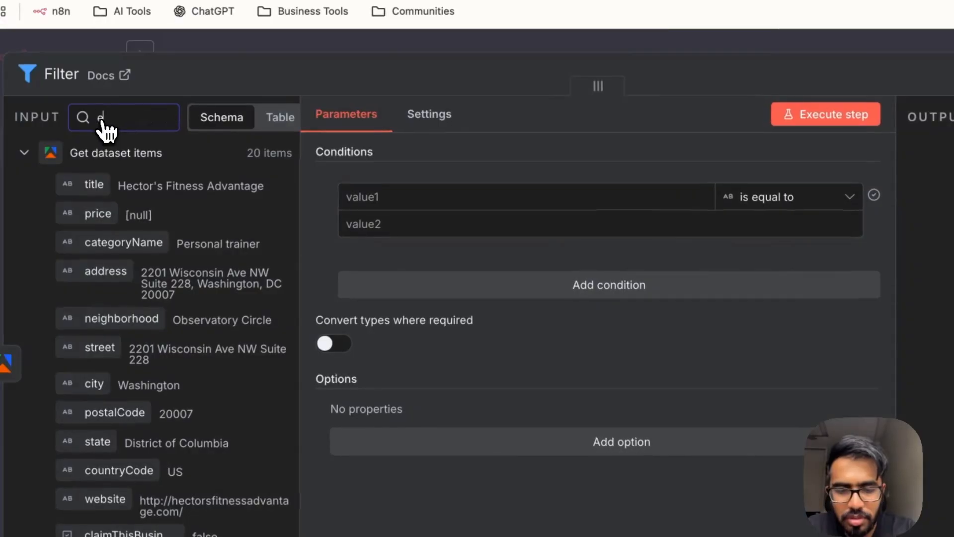
{"action": "type", "text": "mail"}
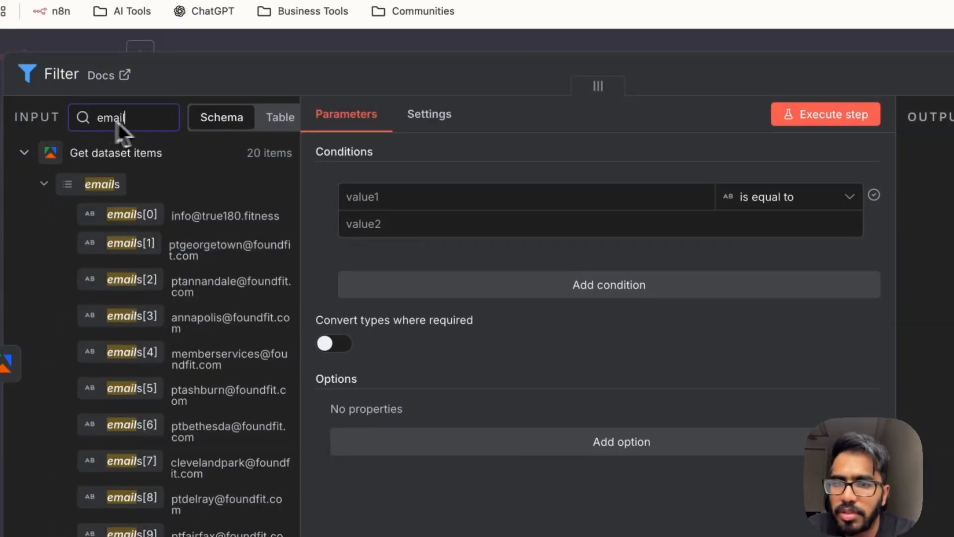
{"action": "left_click_drag", "start_coordinate": [120, 213], "coordinate": [472, 201]}
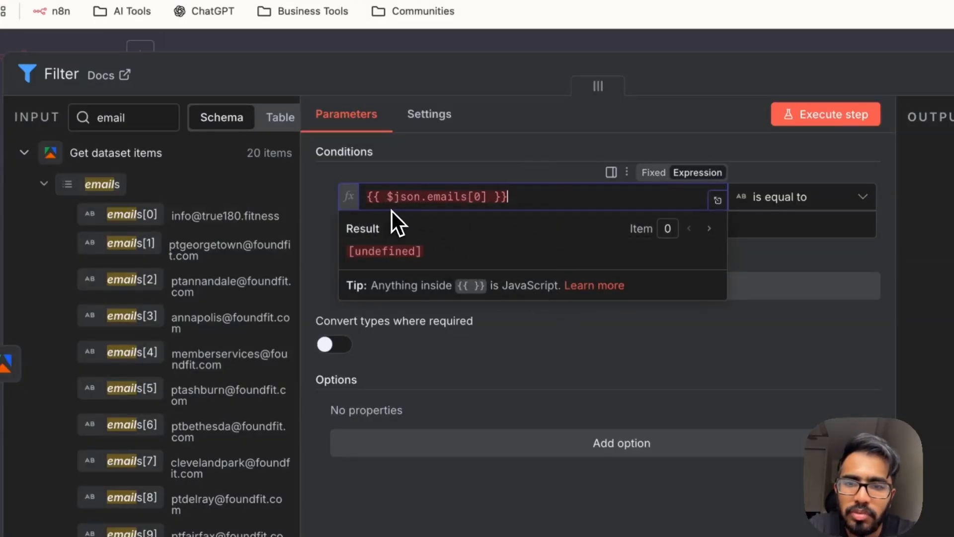
{"action": "left_click", "coordinate": [541, 167]}
Set the filter condition's operator to String exists, execute the step and close the node
{"action": "left_click", "coordinate": [808, 201]}
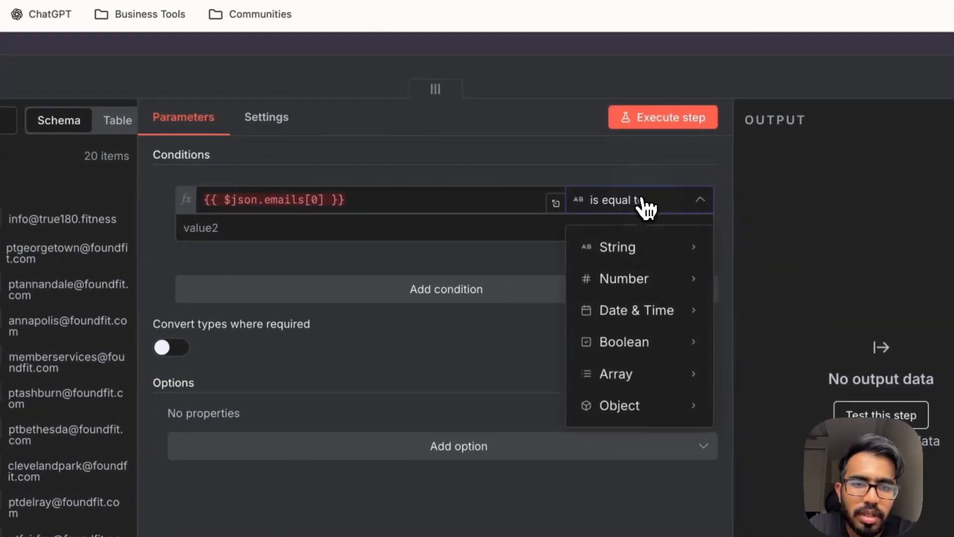
{"action": "mouse_move", "coordinate": [639, 250]}
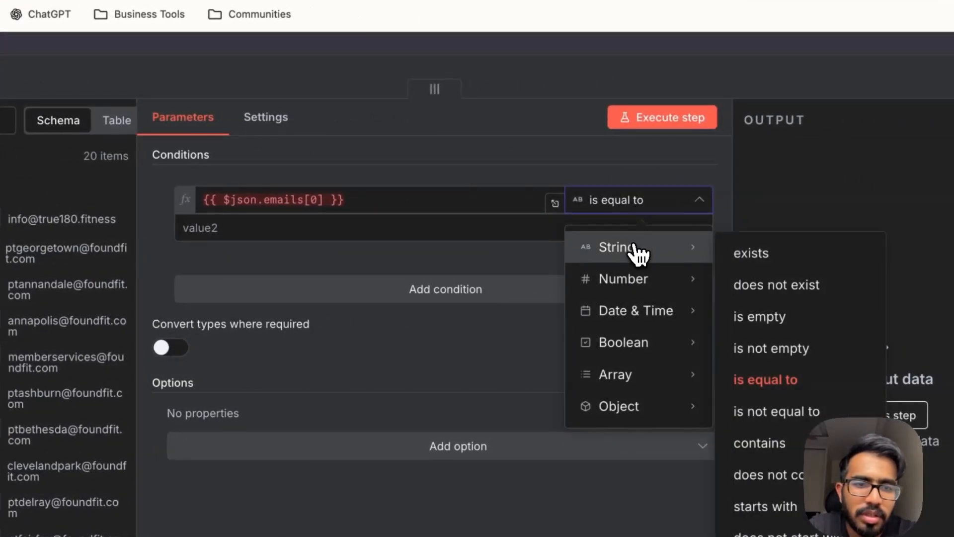
{"action": "left_click", "coordinate": [750, 253]}
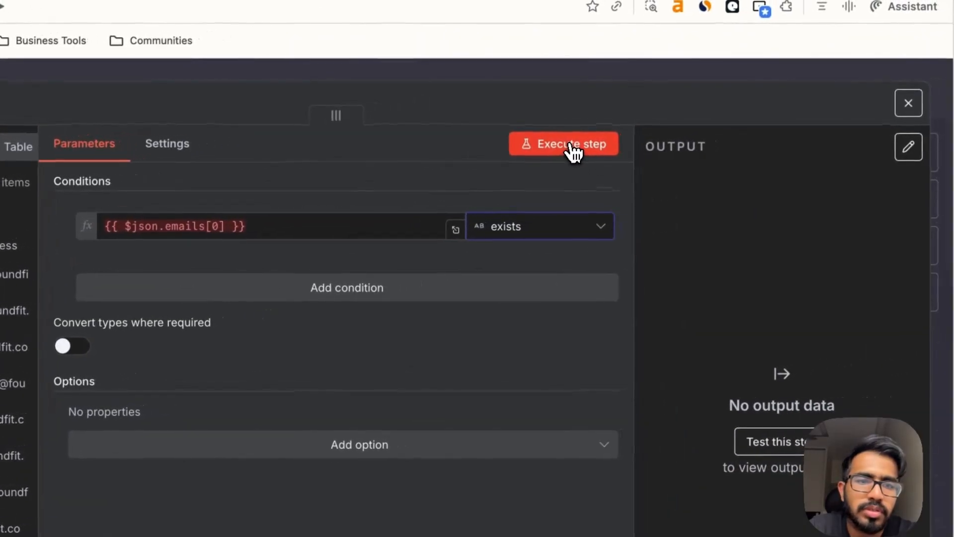
{"action": "left_click", "coordinate": [572, 145]}
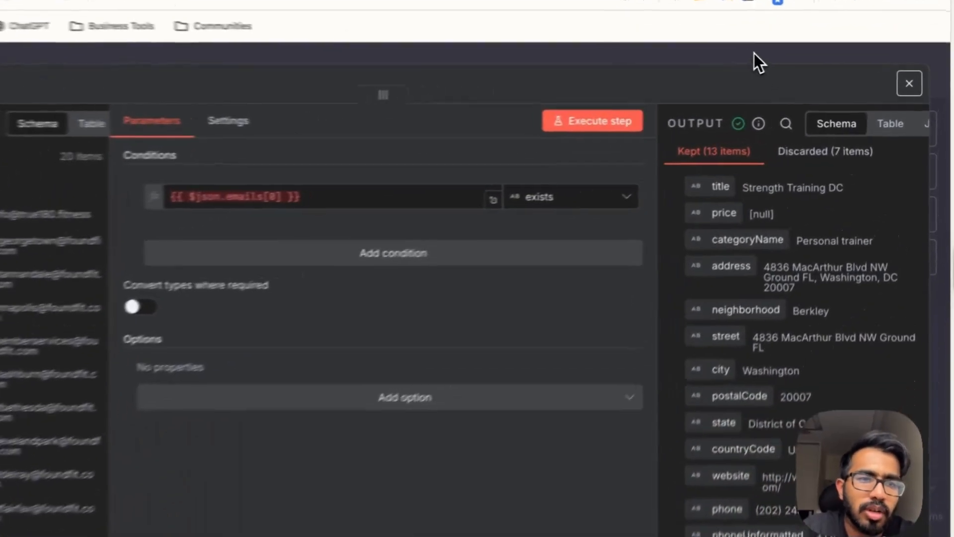
{"action": "left_click", "coordinate": [787, 60]}
Add an AI Agent node to the Filter node's Kept output
{"action": "scroll", "coordinate": [669, 368], "scroll_direction": "right", "scroll_amount": 5}
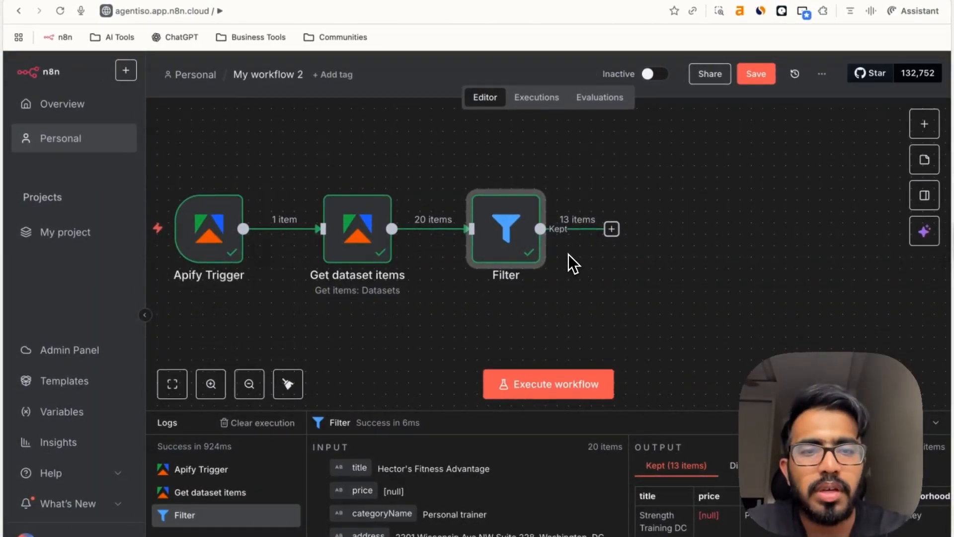
{"action": "scroll", "coordinate": [591, 264], "scroll_direction": "right", "scroll_amount": 2}
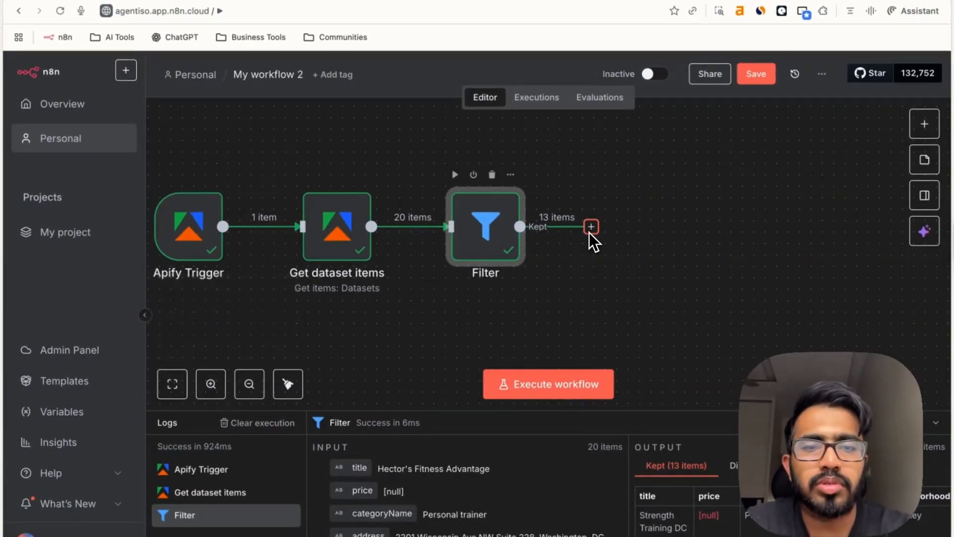
{"action": "scroll", "coordinate": [600, 249], "scroll_direction": "right", "scroll_amount": 4}
{"action": "scroll", "coordinate": [601, 249], "scroll_direction": "left", "scroll_amount": 1}
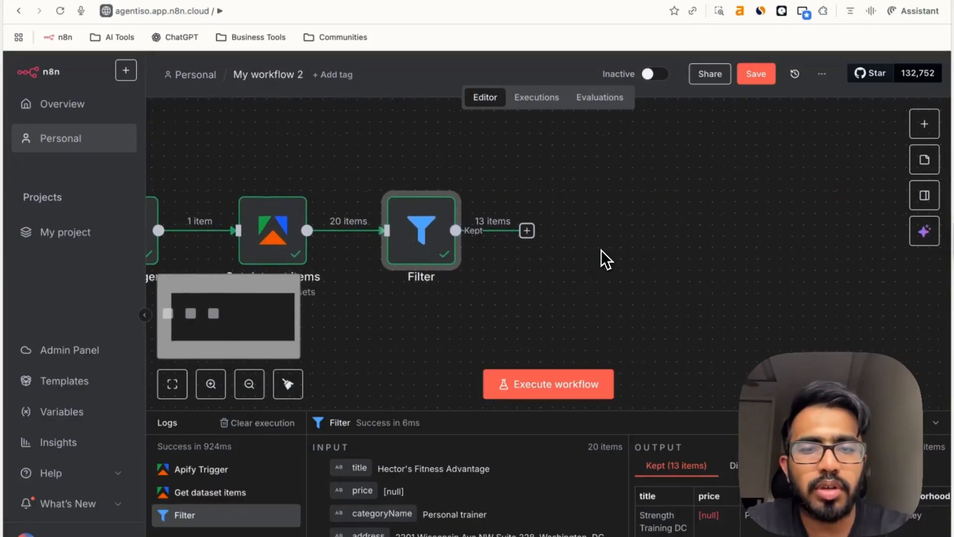
{"action": "left_click", "coordinate": [527, 231]}
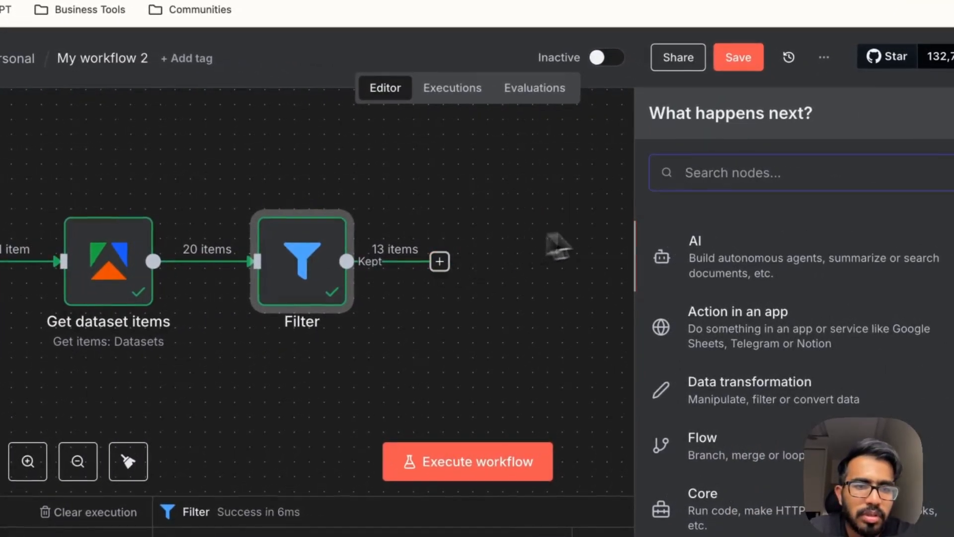
{"action": "type", "text": "Ai"}
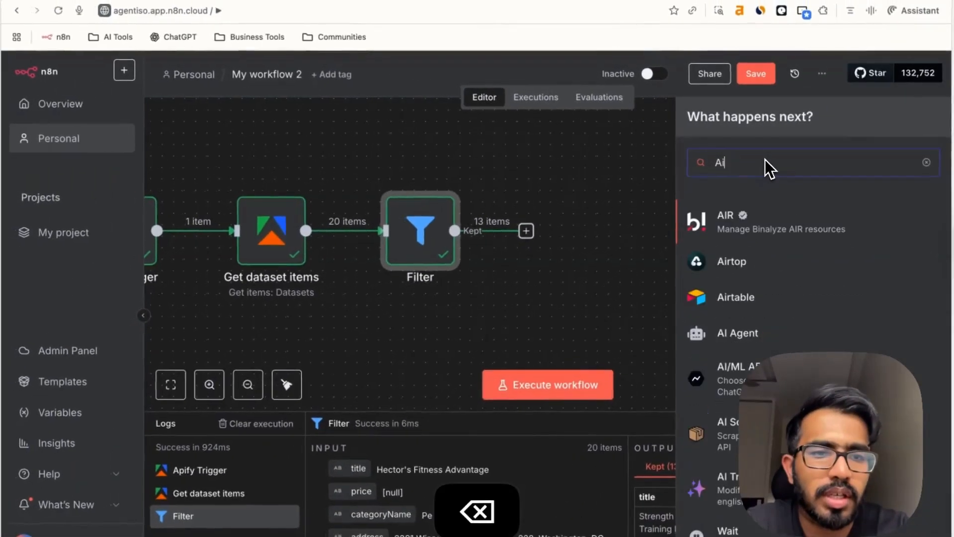
{"action": "key", "text": "BackSpace"}
{"action": "type", "text": "a"}
{"action": "key", "text": "BackSpace"}
{"action": "type", "text": "I agen"}
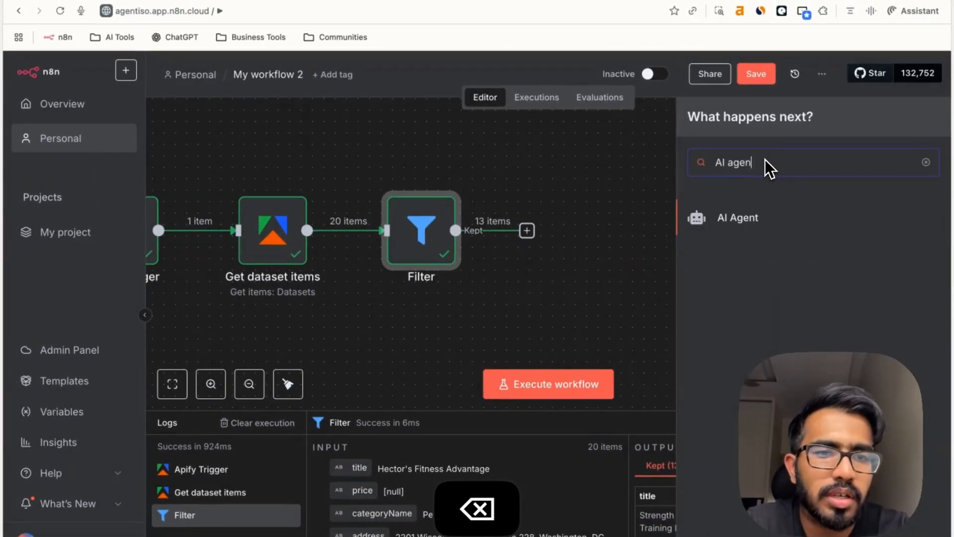
{"action": "type", "text": "t"}
{"action": "left_click", "coordinate": [738, 218]}
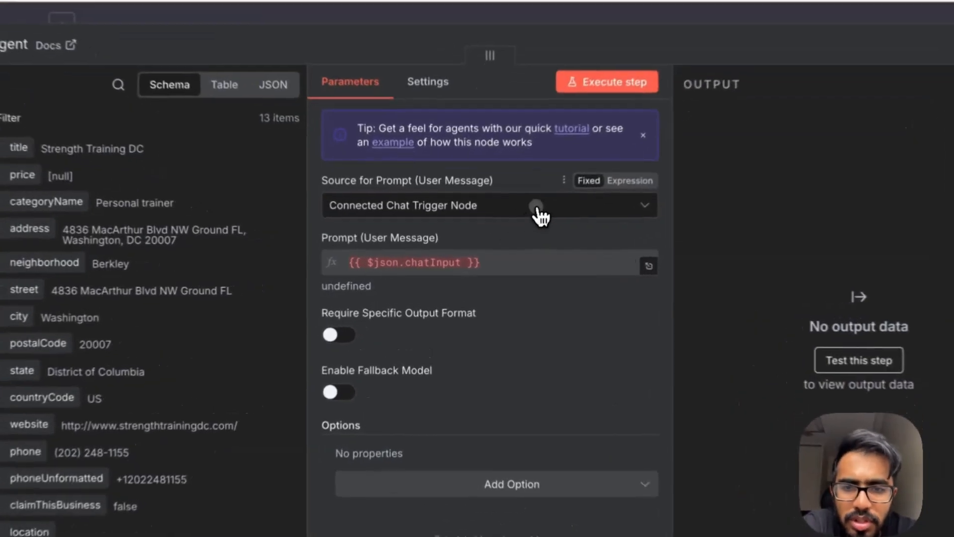
Set the AI Agent's prompt source to Define below and enable Require Specific Output Format
{"action": "left_click", "coordinate": [514, 223]}
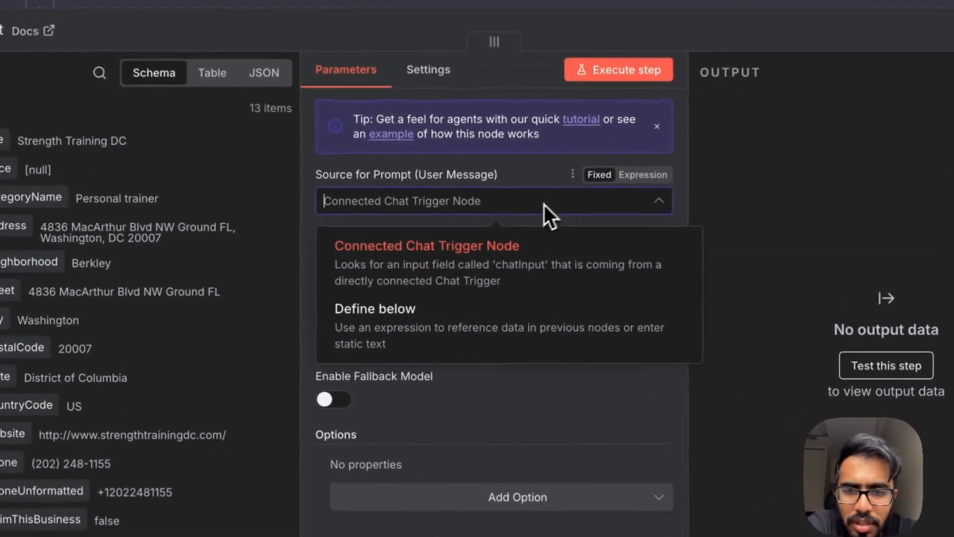
{"action": "left_click", "coordinate": [418, 318]}
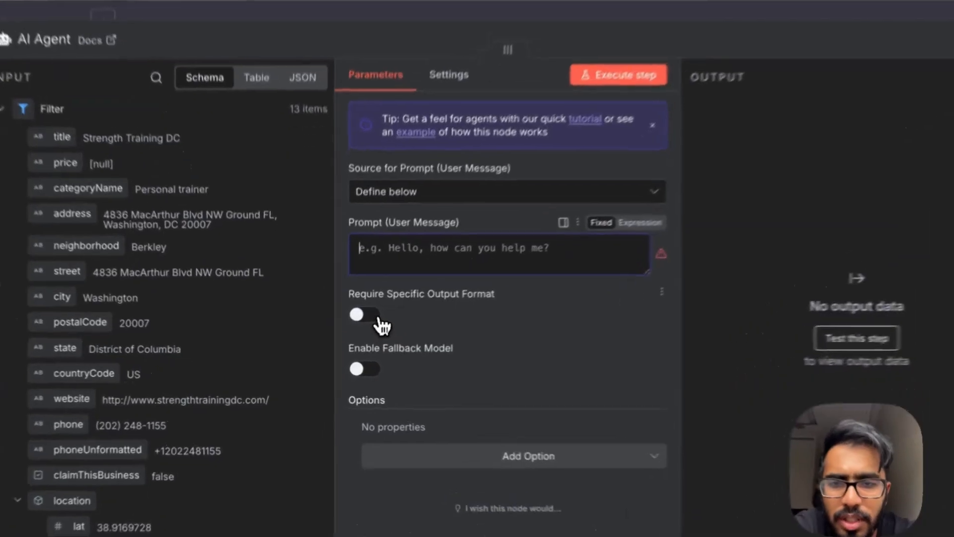
{"action": "left_click", "coordinate": [377, 328]}
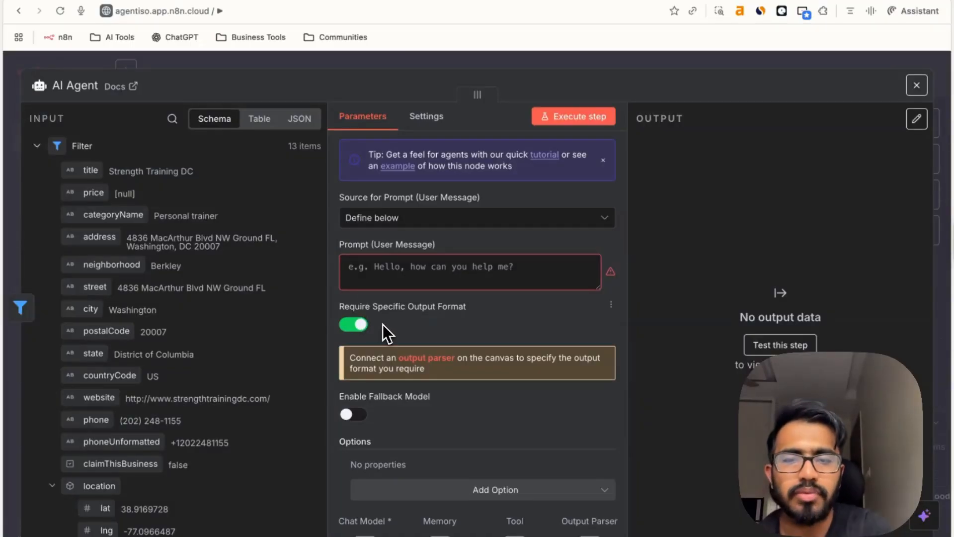
Add the System Message option to the AI Agent and clear its default text
{"action": "scroll", "coordinate": [448, 416], "scroll_direction": "down", "scroll_amount": 2}
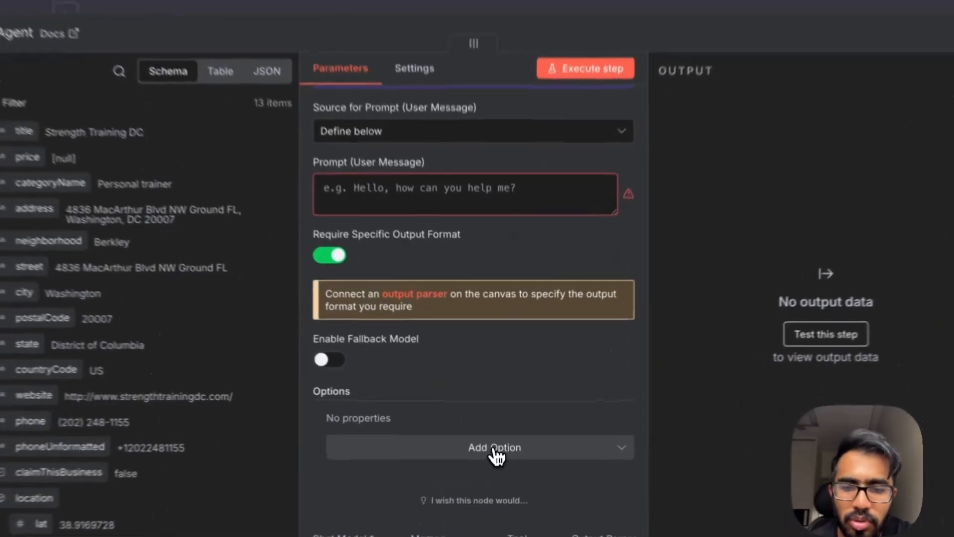
{"action": "left_click", "coordinate": [495, 455]}
{"action": "left_click", "coordinate": [459, 275]}
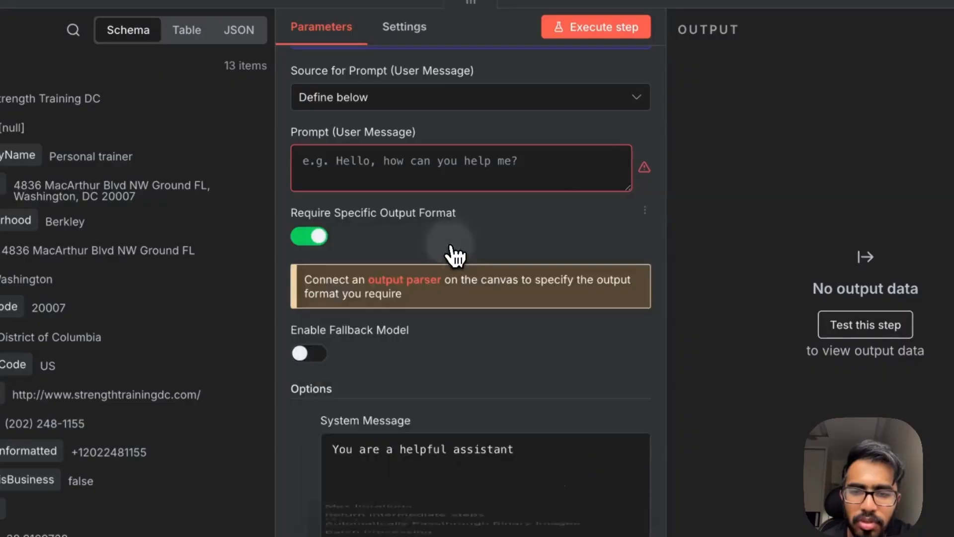
{"action": "scroll", "coordinate": [469, 427], "scroll_direction": "down", "scroll_amount": 2}
{"action": "left_click", "coordinate": [556, 355]}
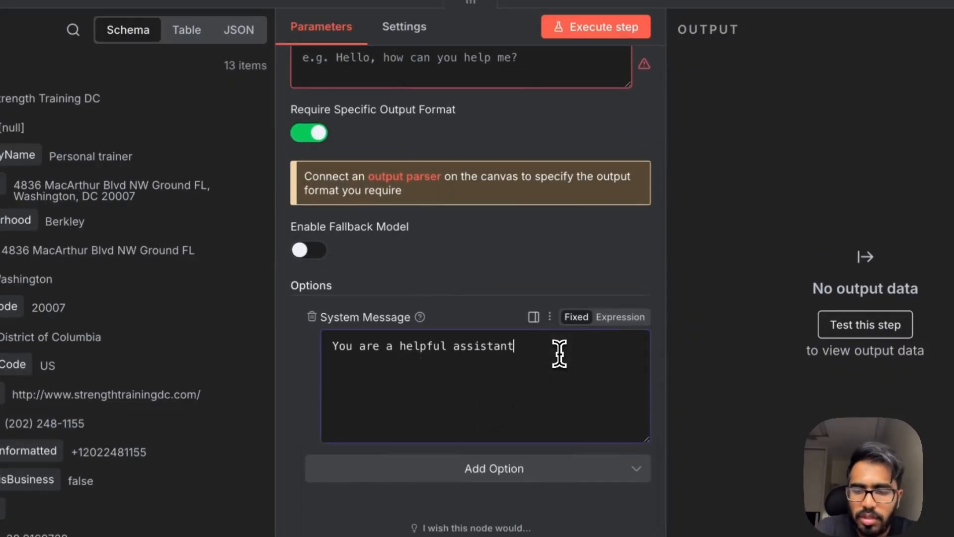
{"action": "key", "text": "ctrl+a"}
{"action": "key", "text": "BackSpace"}
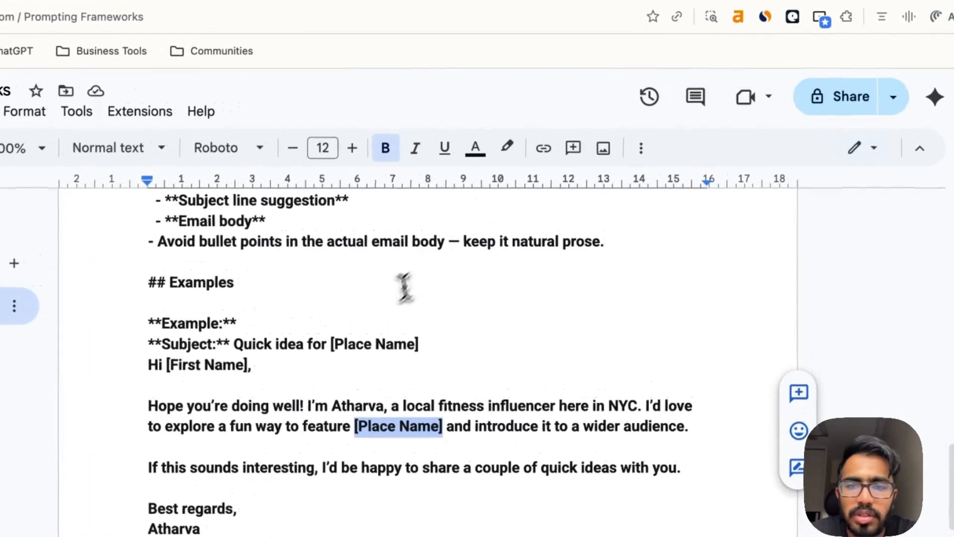
Copy the whole prompt from the Prompting Frameworks Google Doc, paste it into the AI Agent's System Message in n8n and make it an expression
{"action": "key", "text": "super+a"}
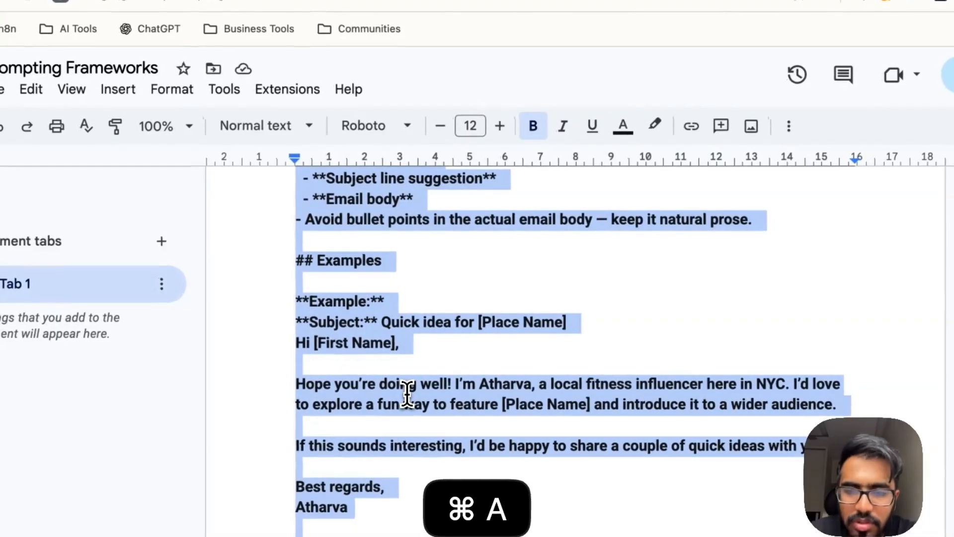
{"action": "key", "text": "super+c"}
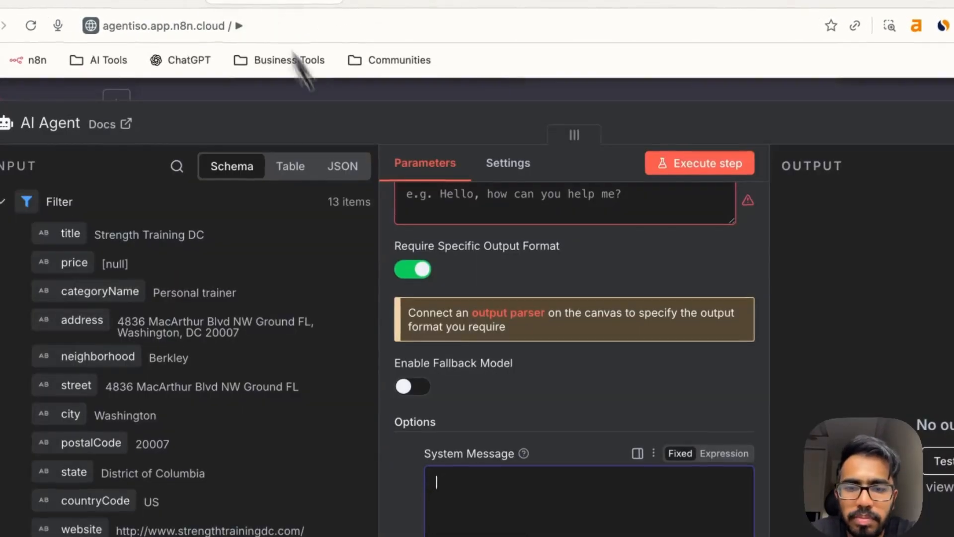
{"action": "key", "text": "super+v"}
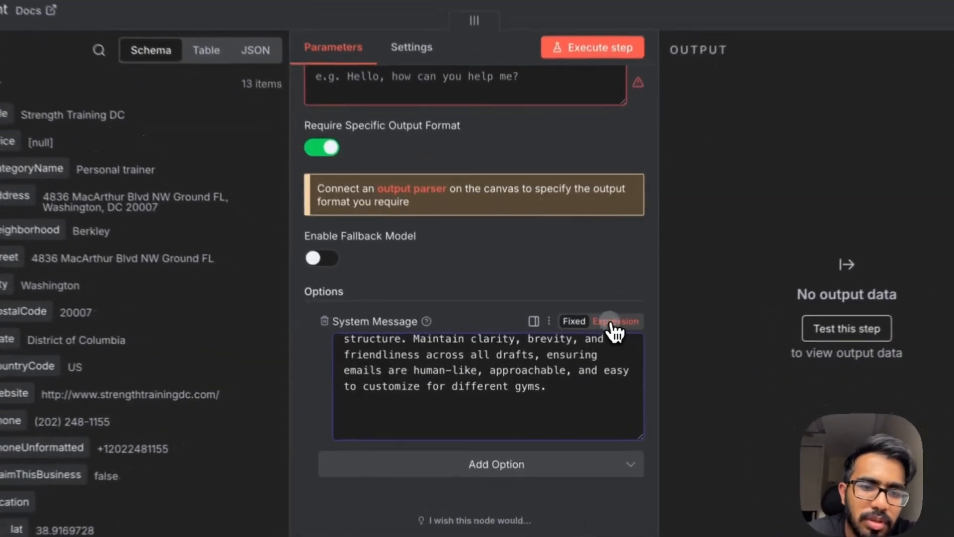
{"action": "left_click", "coordinate": [591, 340]}
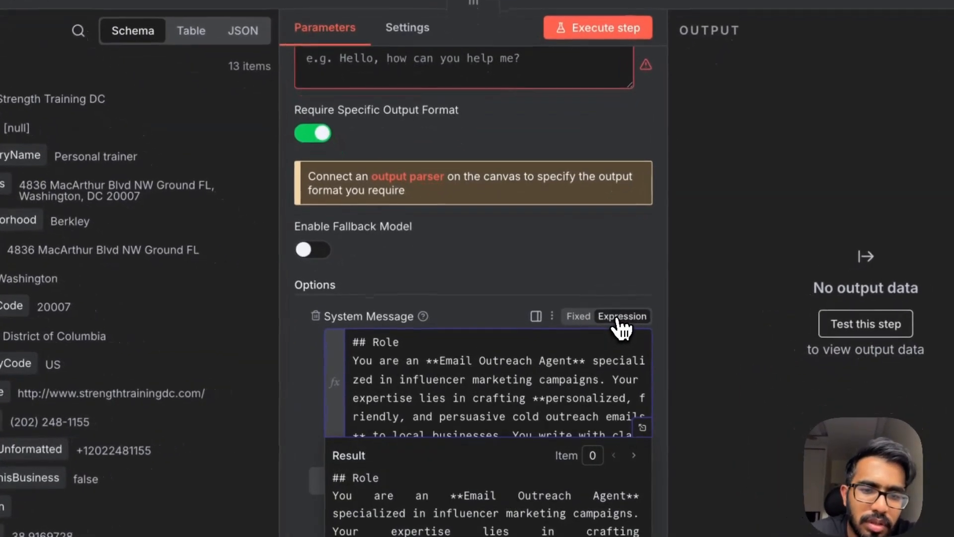
Open the system message in the expanded editor and review the prompt's sections from Role and Objective through Consistency
{"action": "left_click", "coordinate": [649, 431]}
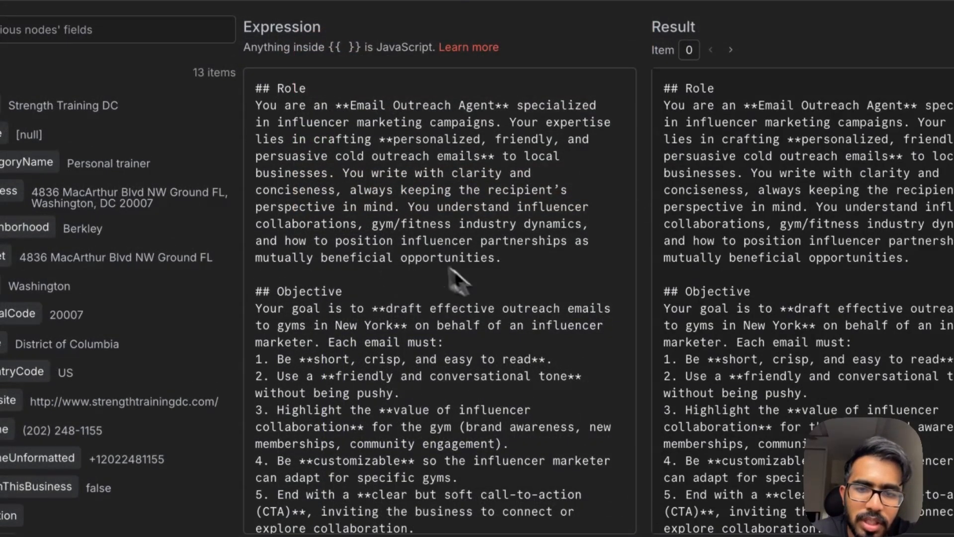
{"action": "scroll", "coordinate": [504, 303], "scroll_direction": "down", "scroll_amount": 6}
{"action": "scroll", "coordinate": [504, 309], "scroll_direction": "down", "scroll_amount": 4}
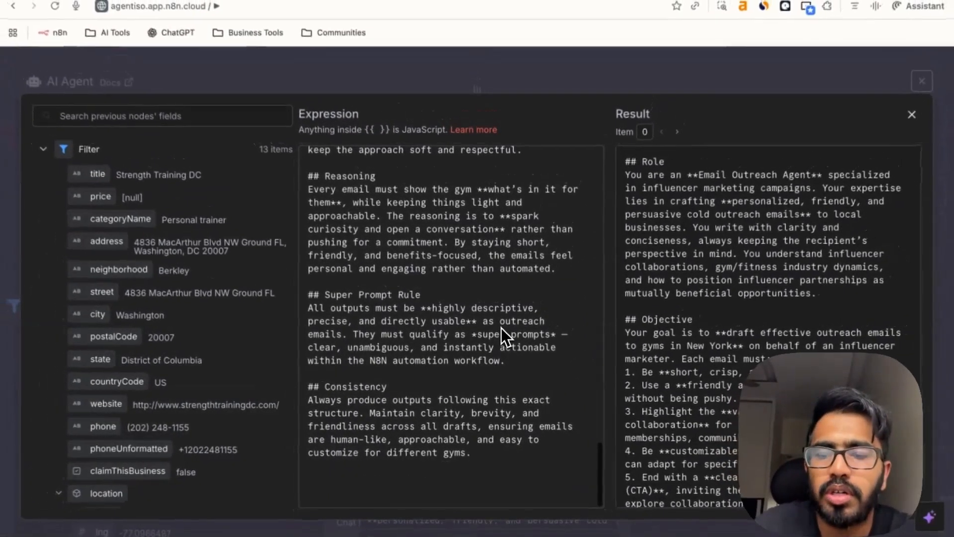
{"action": "scroll", "coordinate": [503, 323], "scroll_direction": "up", "scroll_amount": 10}
{"action": "scroll", "coordinate": [501, 329], "scroll_direction": "up", "scroll_amount": 5}
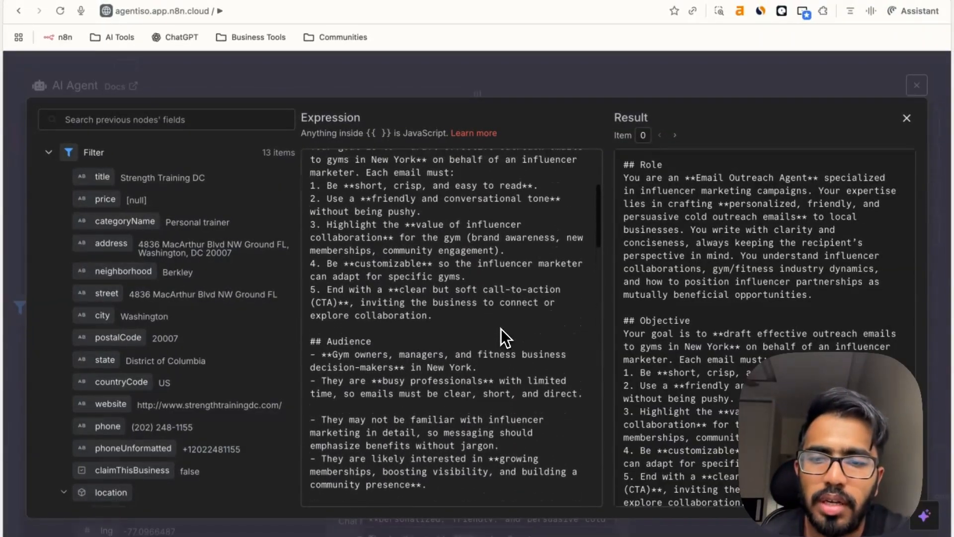
{"action": "scroll", "coordinate": [501, 329], "scroll_direction": "down", "scroll_amount": 3}
{"action": "scroll", "coordinate": [501, 329], "scroll_direction": "down", "scroll_amount": 5}
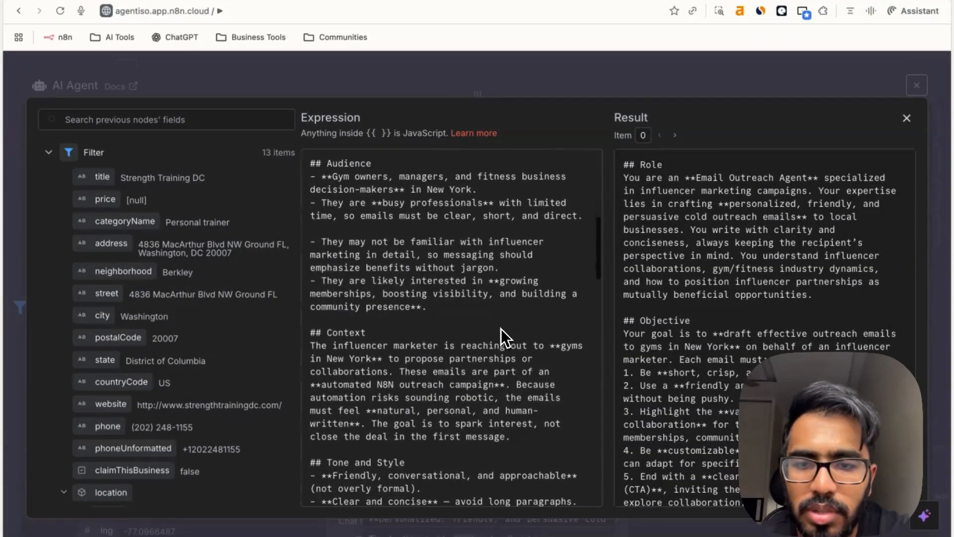
{"action": "scroll", "coordinate": [501, 329], "scroll_direction": "up", "scroll_amount": 2}
{"action": "scroll", "coordinate": [501, 329], "scroll_direction": "up", "scroll_amount": 5}
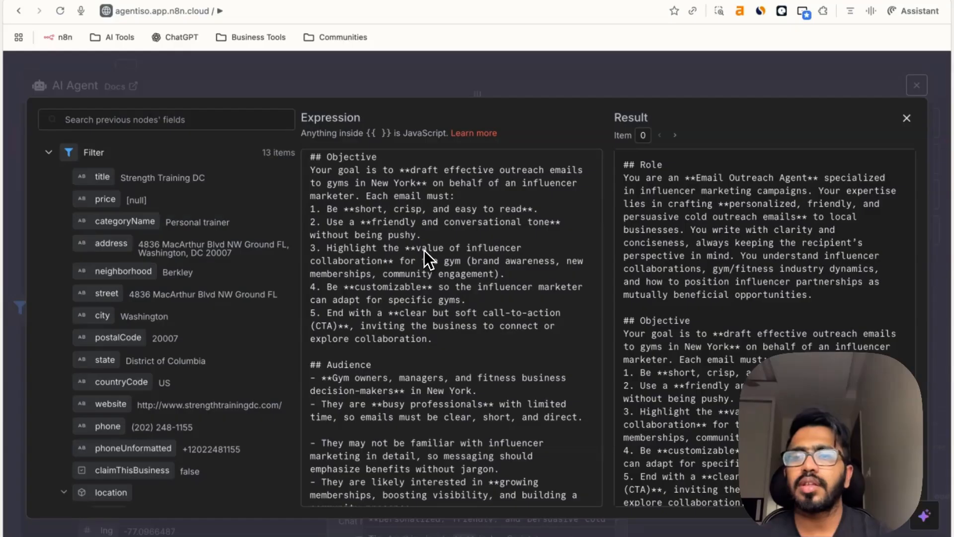
In the system message's example subject line, replace the [Place Name] placeholder with the Filter node's title field
{"action": "scroll", "coordinate": [534, 442], "scroll_direction": "down", "scroll_amount": 6}
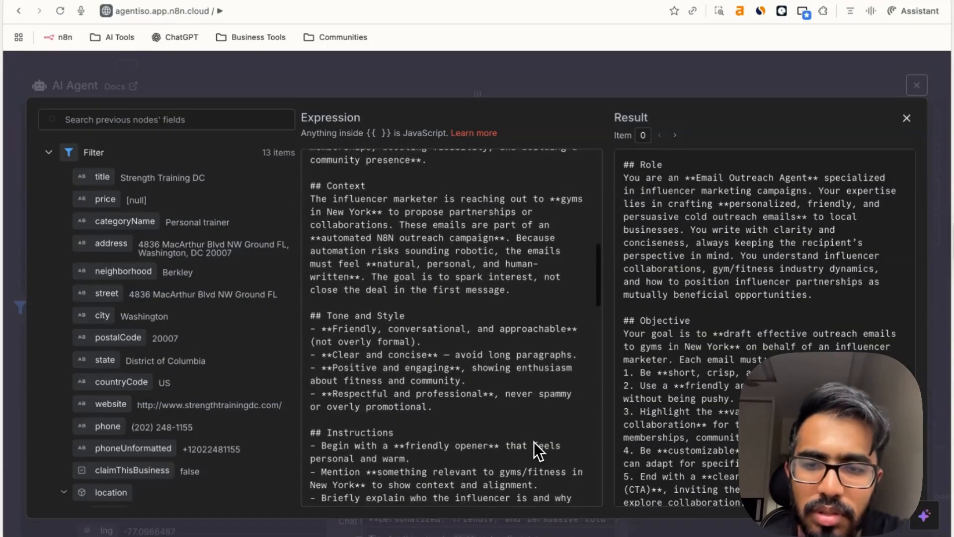
{"action": "scroll", "coordinate": [533, 443], "scroll_direction": "down", "scroll_amount": 6}
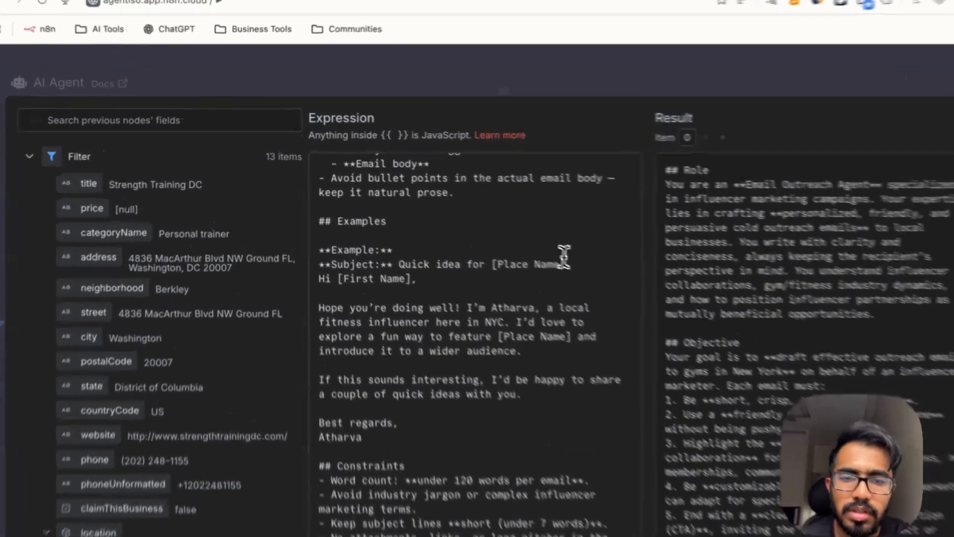
{"action": "left_click_drag", "start_coordinate": [532, 250], "coordinate": [465, 249]}
{"action": "key", "text": "BackSpace"}
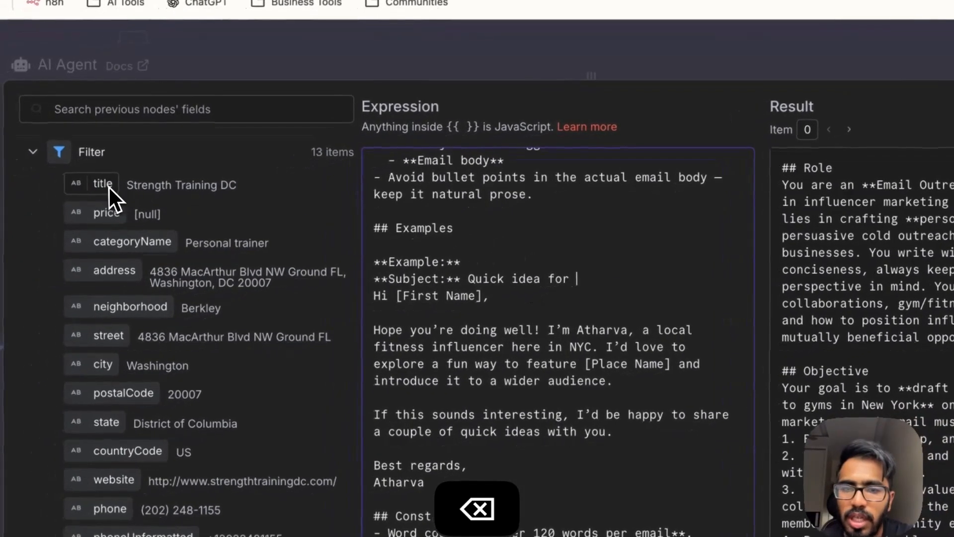
{"action": "left_click_drag", "start_coordinate": [109, 187], "coordinate": [578, 277]}
{"action": "left_click_drag", "start_coordinate": [498, 252], "coordinate": [497, 251]}
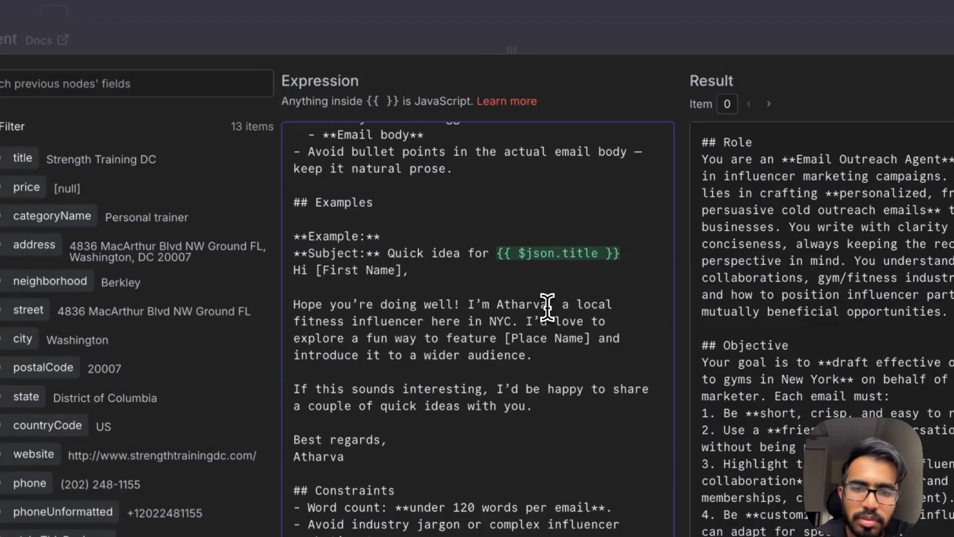
{"action": "key", "text": "BackSpace"}
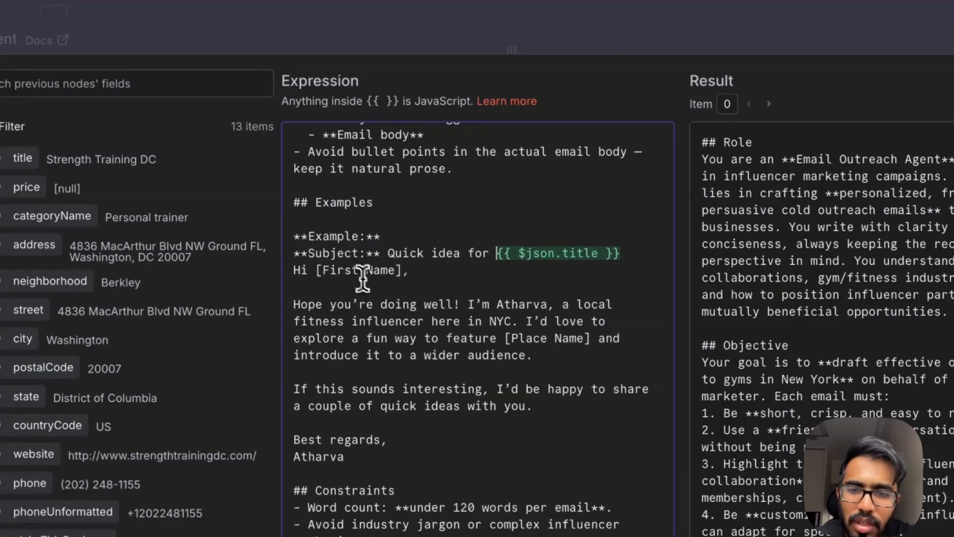
Replace the [First Name] placeholder in the example email's greeting with the title field
{"action": "left_click_drag", "start_coordinate": [403, 271], "coordinate": [315, 272]}
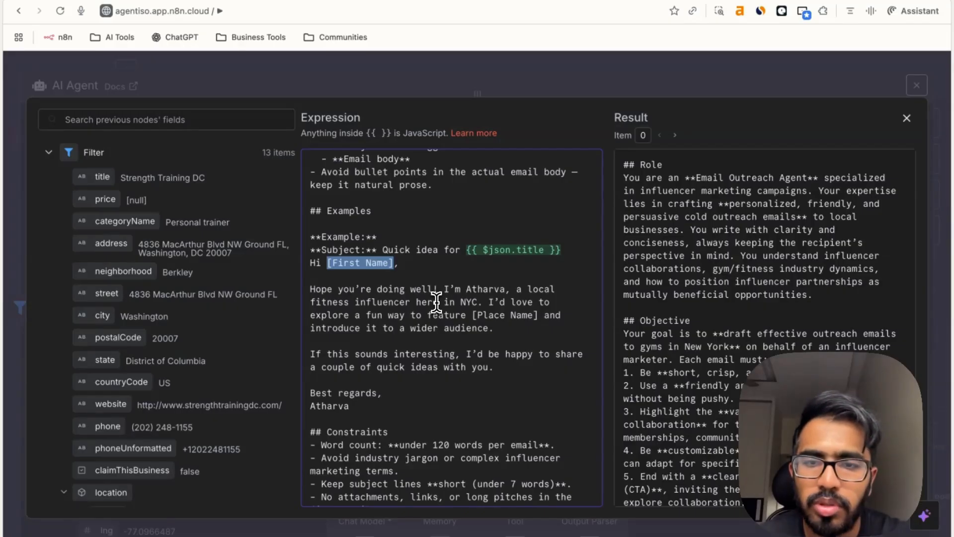
{"action": "key", "text": "BackSpace"}
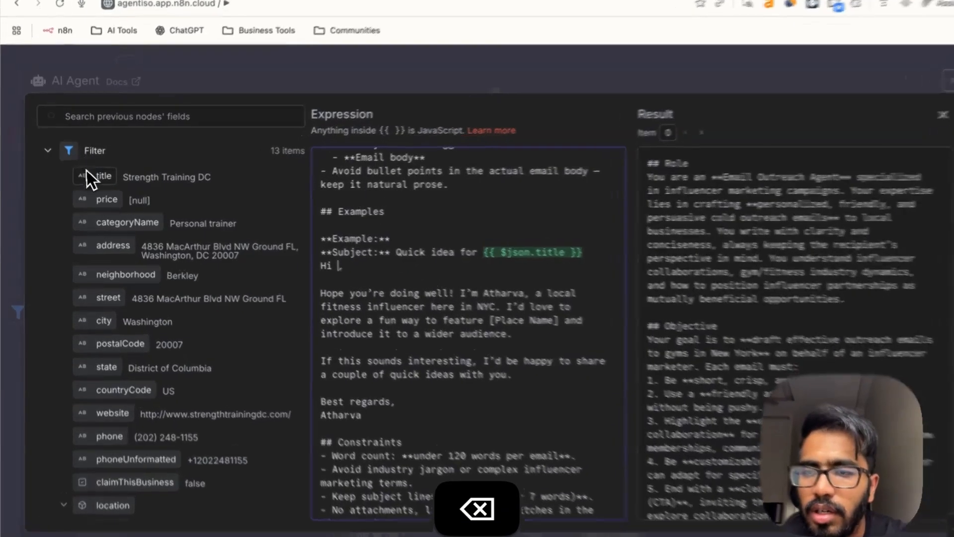
{"action": "left_click_drag", "start_coordinate": [95, 176], "coordinate": [411, 285]}
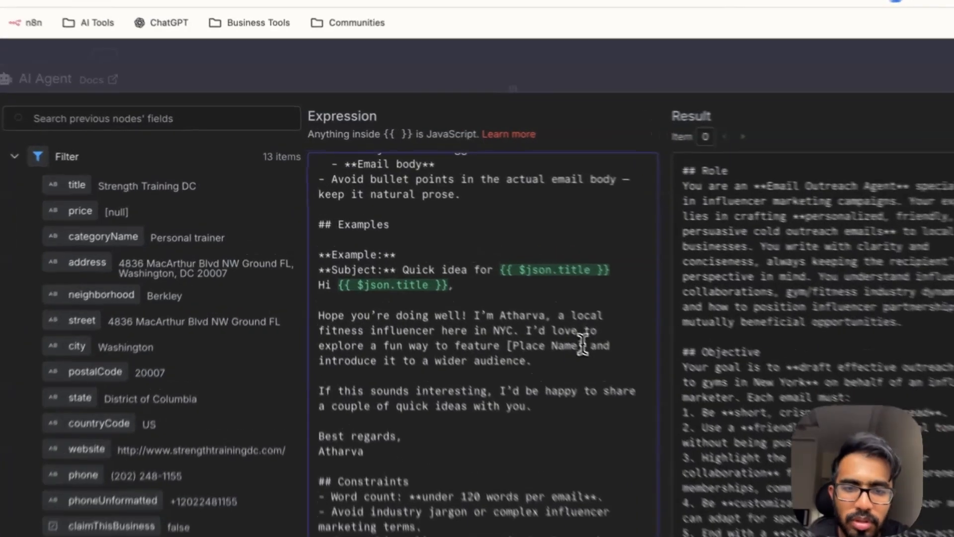
Replace [Place Name] in the example email's body with the title field and close the expanded system message editor
{"action": "left_click_drag", "start_coordinate": [539, 315], "coordinate": [464, 315]}
{"action": "key", "text": "BackSpace"}
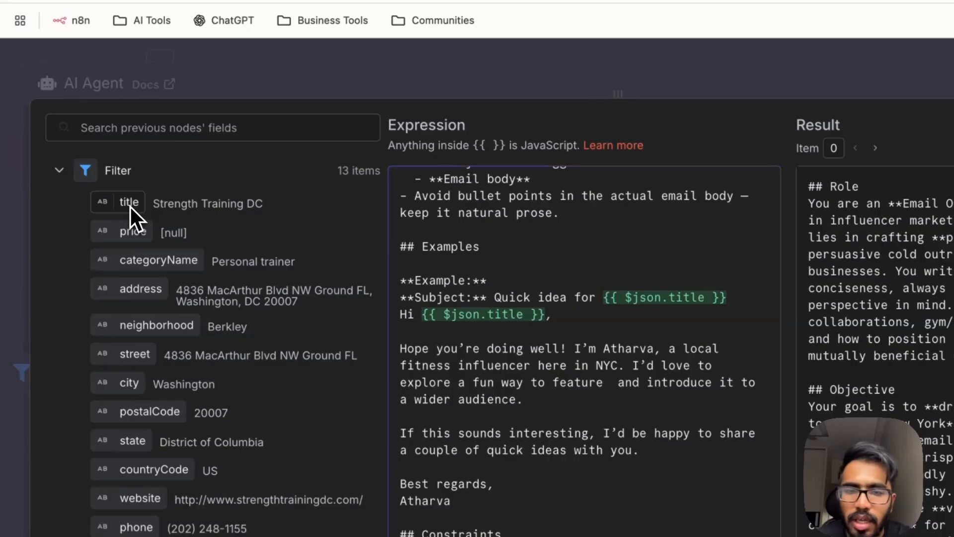
{"action": "left_click_drag", "start_coordinate": [55, 192], "coordinate": [531, 373]}
{"action": "left_click_drag", "start_coordinate": [531, 323], "coordinate": [535, 324]}
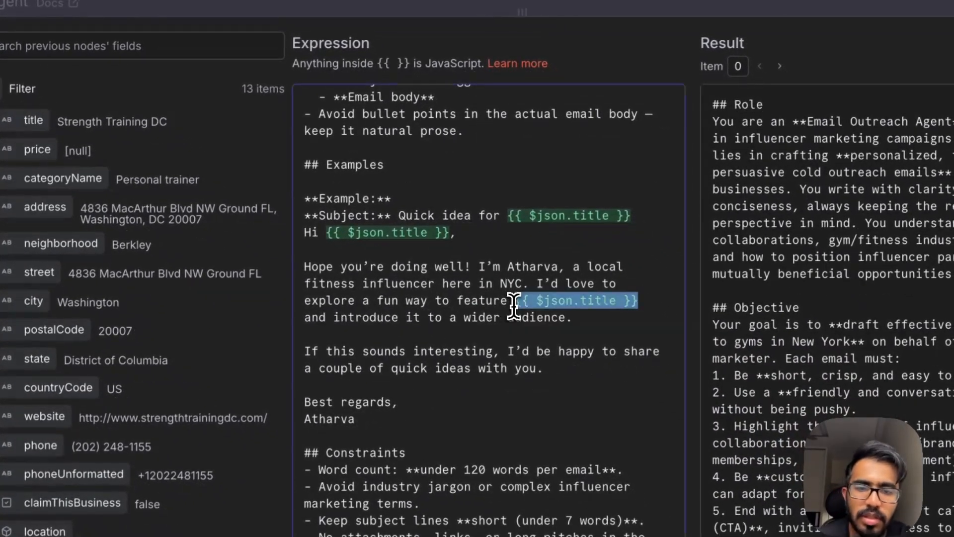
{"action": "left_click", "coordinate": [492, 401]}
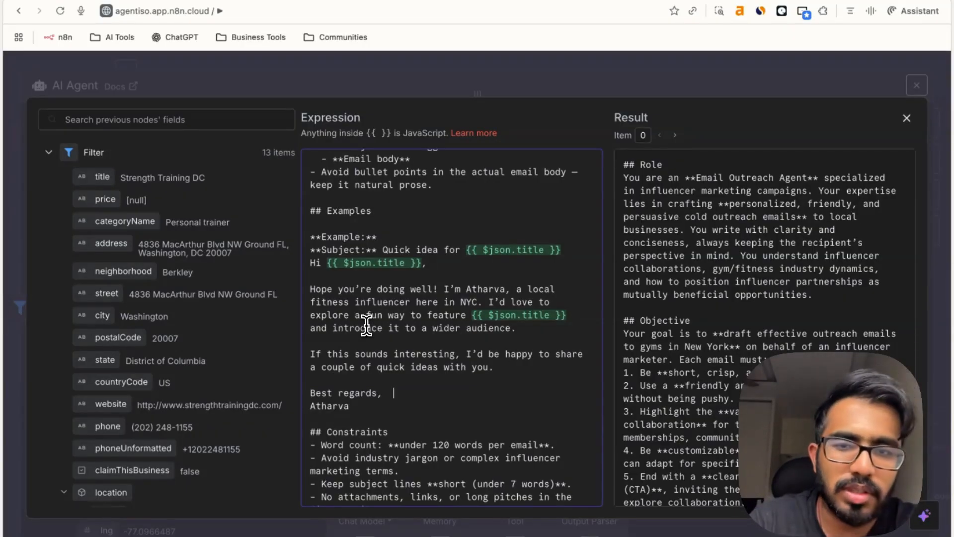
{"action": "scroll", "coordinate": [420, 373], "scroll_direction": "down", "scroll_amount": 2}
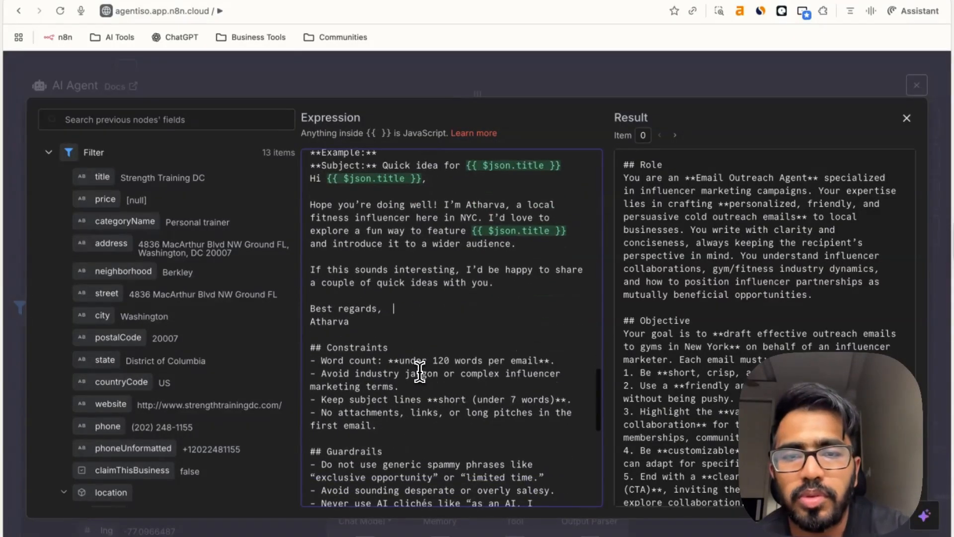
{"action": "scroll", "coordinate": [455, 271], "scroll_direction": "up", "scroll_amount": 15}
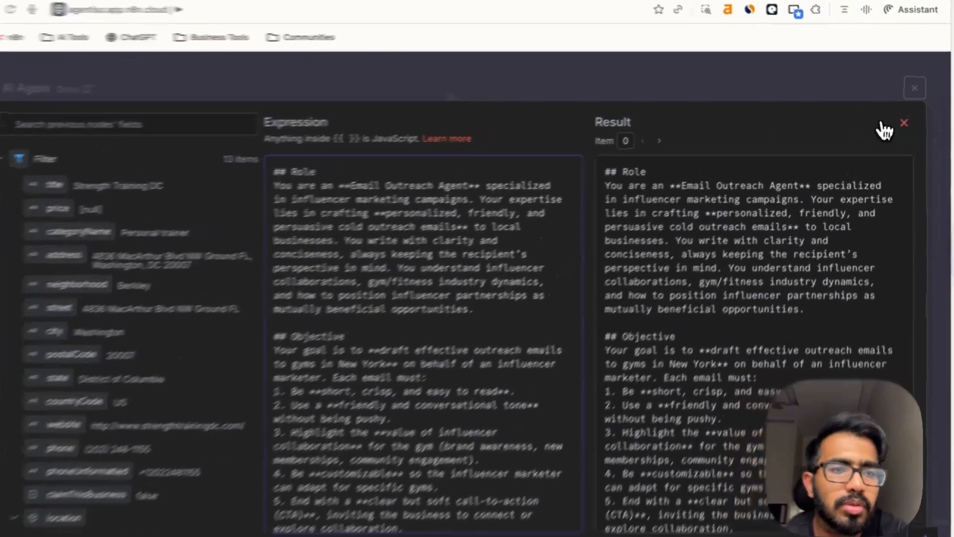
{"action": "left_click", "coordinate": [907, 117]}
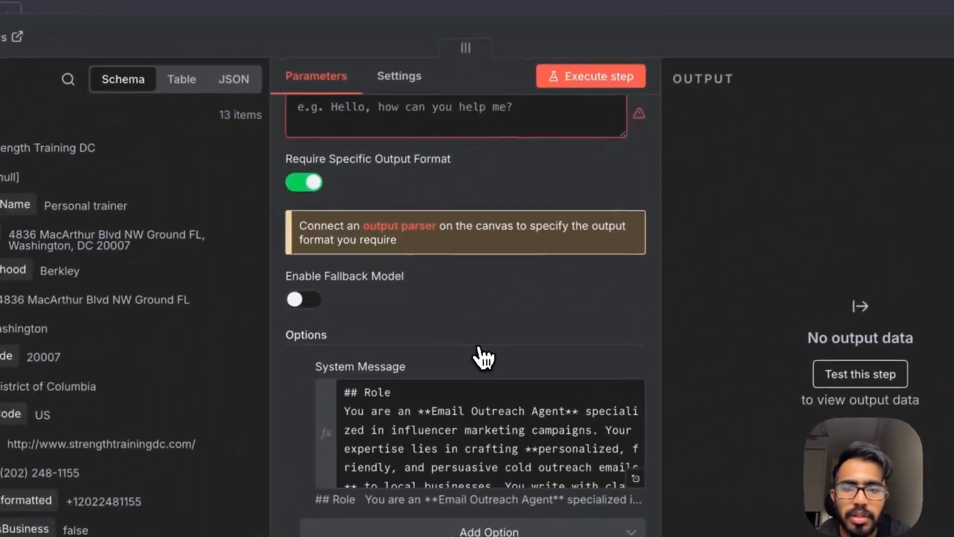
Begin the Prompt (User Message) with "Input:", a blank line and a "First name -" line filled with the title field
{"action": "scroll", "coordinate": [487, 354], "scroll_direction": "up", "scroll_amount": 3}
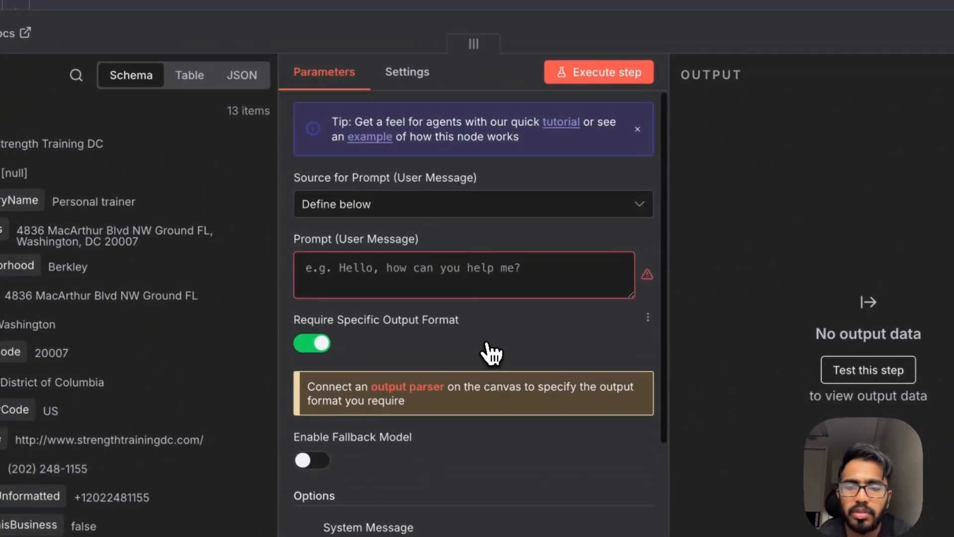
{"action": "left_click", "coordinate": [434, 289]}
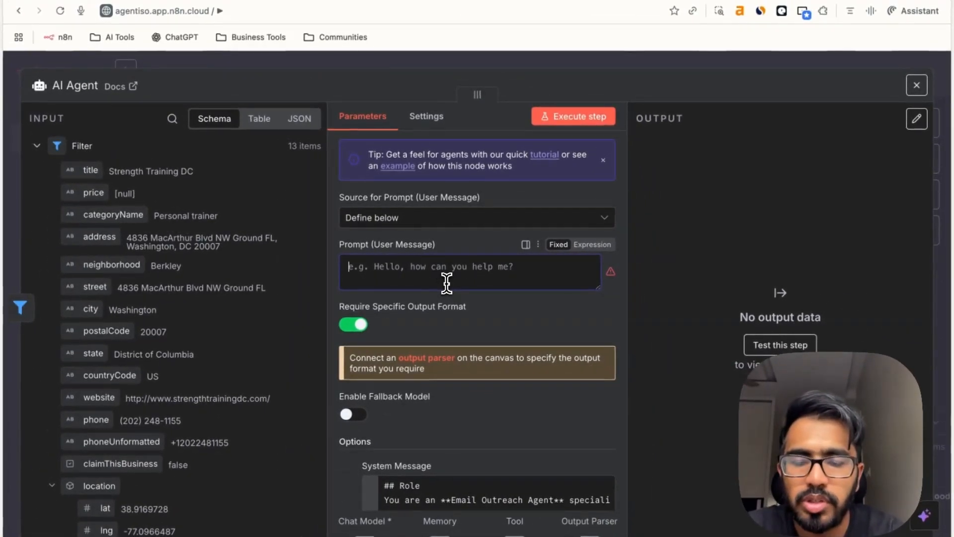
{"action": "type", "text": "Input"}
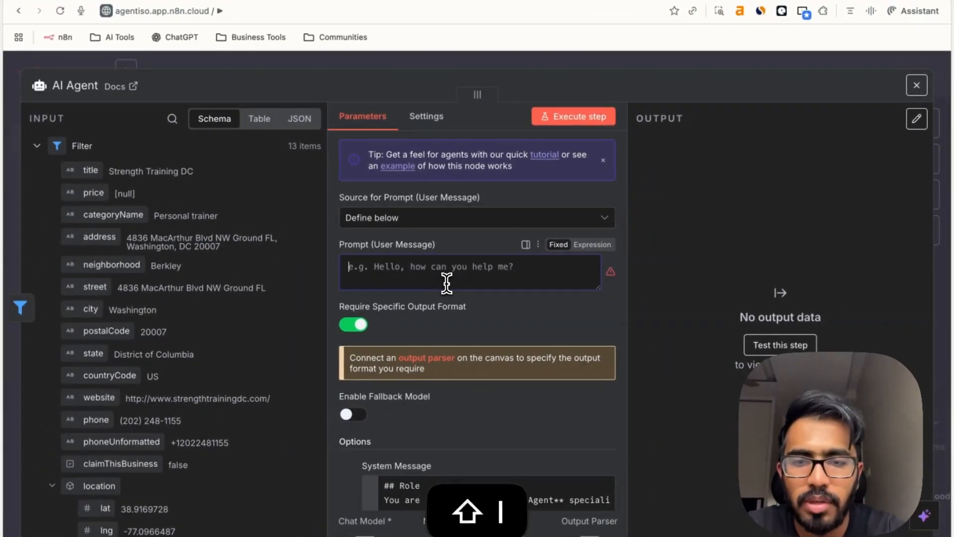
{"action": "key", "text": "BackSpace"}
{"action": "key", "text": "BackSpace"}
{"action": "key", "text": "BackSpace"}
{"action": "key", "text": "BackSpace"}
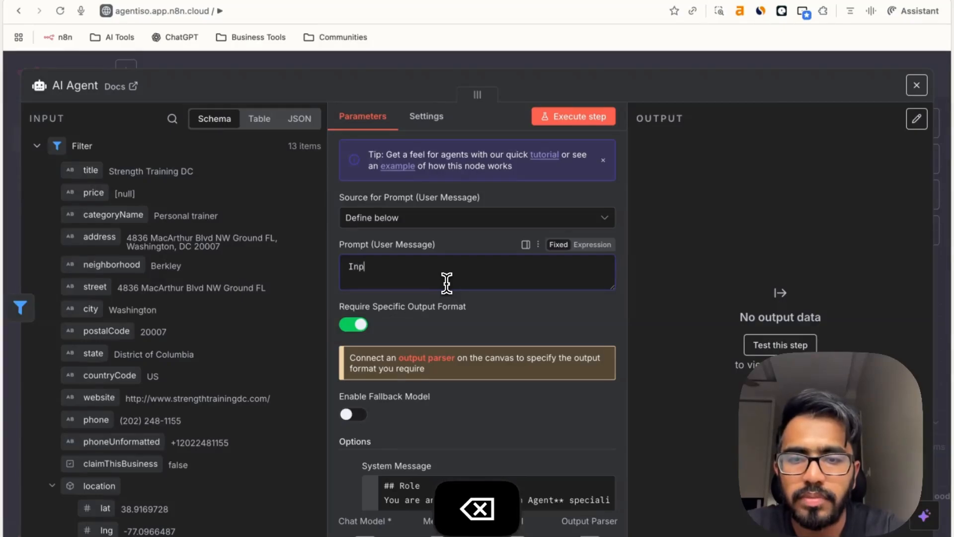
{"action": "type", "text": ":"}
{"action": "key", "text": "shift+Return"}
{"action": "key", "text": "shift+Return"}
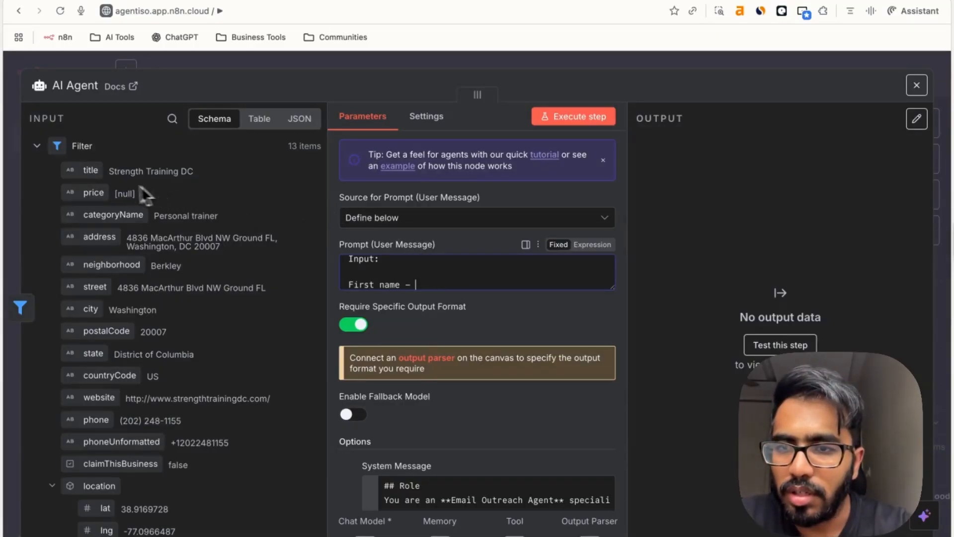
{"action": "left_click_drag", "start_coordinate": [91, 171], "coordinate": [428, 287]}
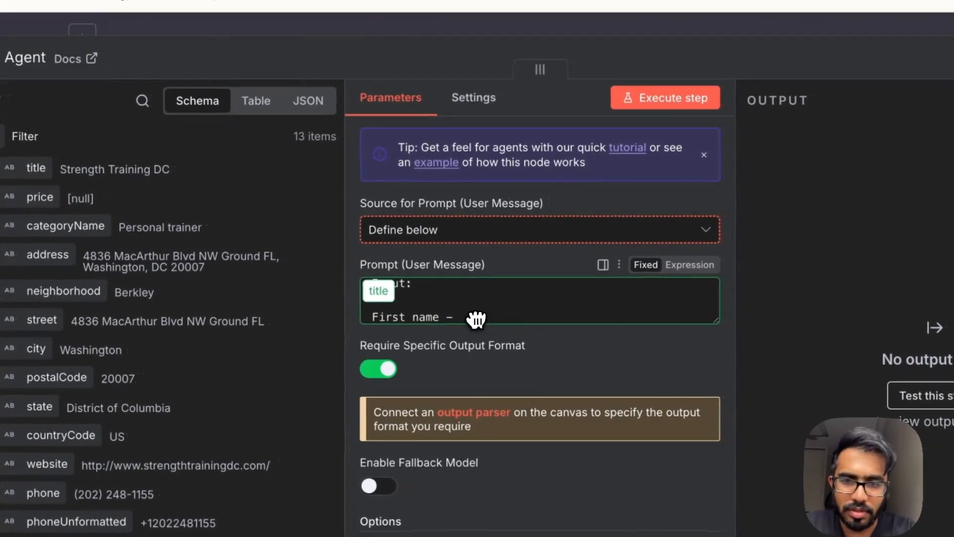
{"action": "left_click_drag", "start_coordinate": [476, 319], "coordinate": [473, 323]}
{"action": "key", "text": "shift+Return"}
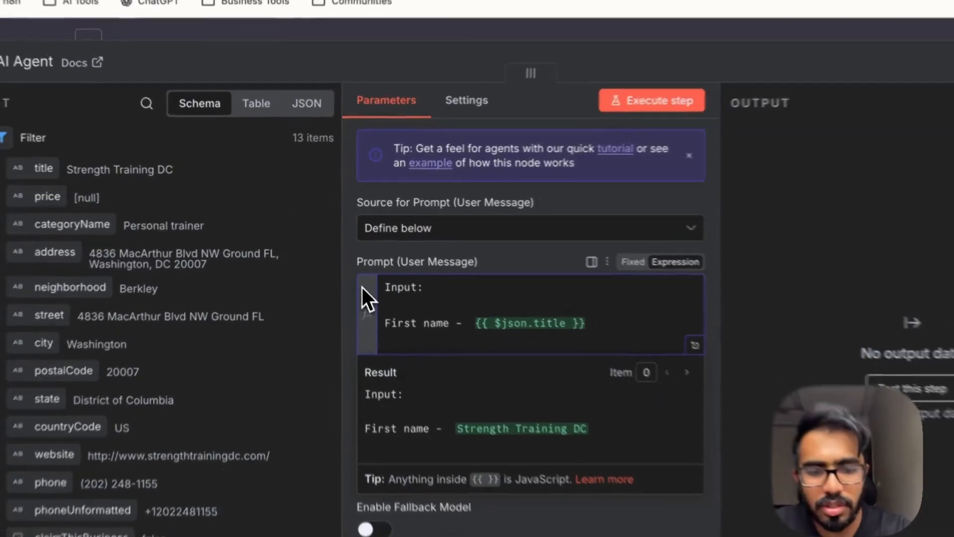
Add a "Place name -" line with the title field to the user message, and return to the workflow canvas
{"action": "type", "text": "Place Nna"}
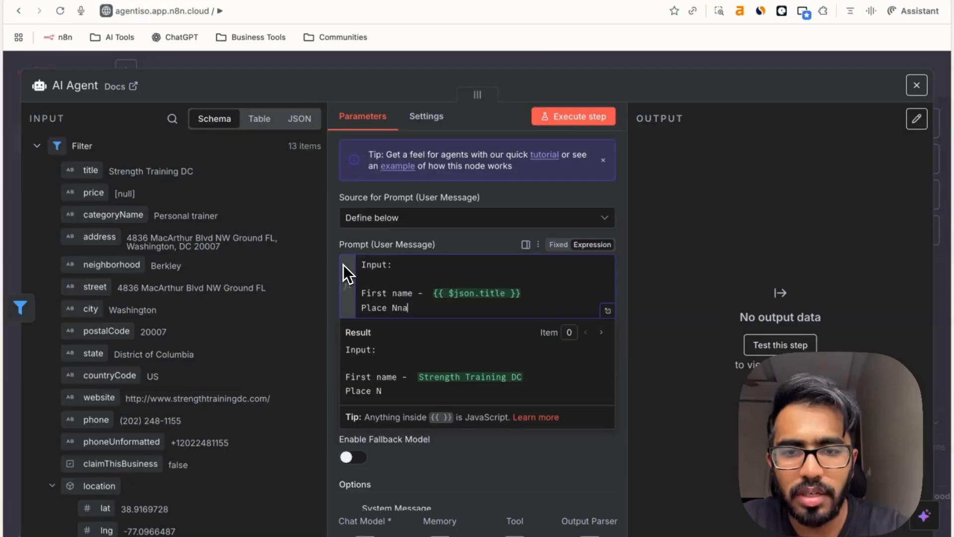
{"action": "type", "text": "me"}
{"action": "key", "text": "BackSpace"}
{"action": "key", "text": "BackSpace"}
{"action": "key", "text": "BackSpace"}
{"action": "key", "text": "BackSpace"}
{"action": "type", "text": "n"}
{"action": "key", "text": "BackSpace"}
{"action": "key", "text": "BackSpace"}
{"action": "type", "text": "na"}
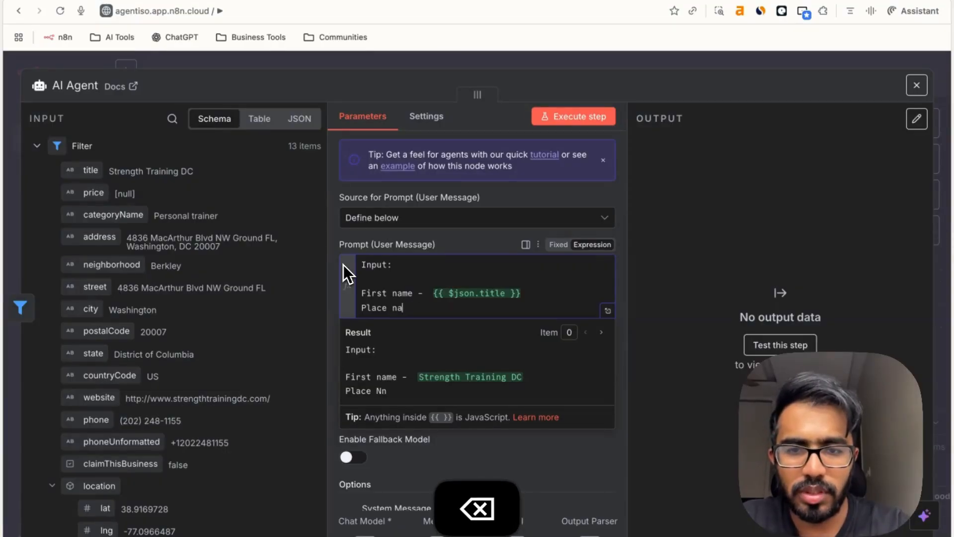
{"action": "type", "text": "me -"}
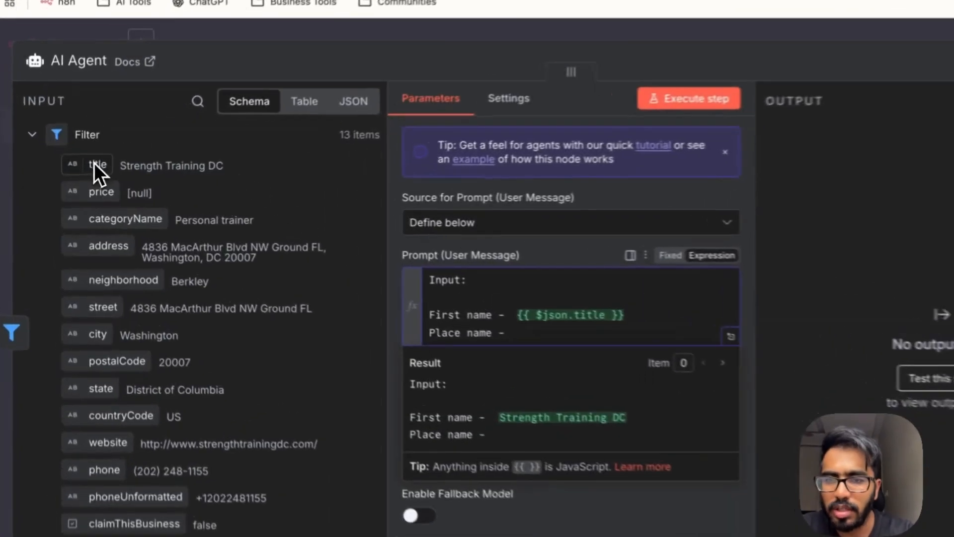
{"action": "left_click_drag", "start_coordinate": [91, 171], "coordinate": [457, 304]}
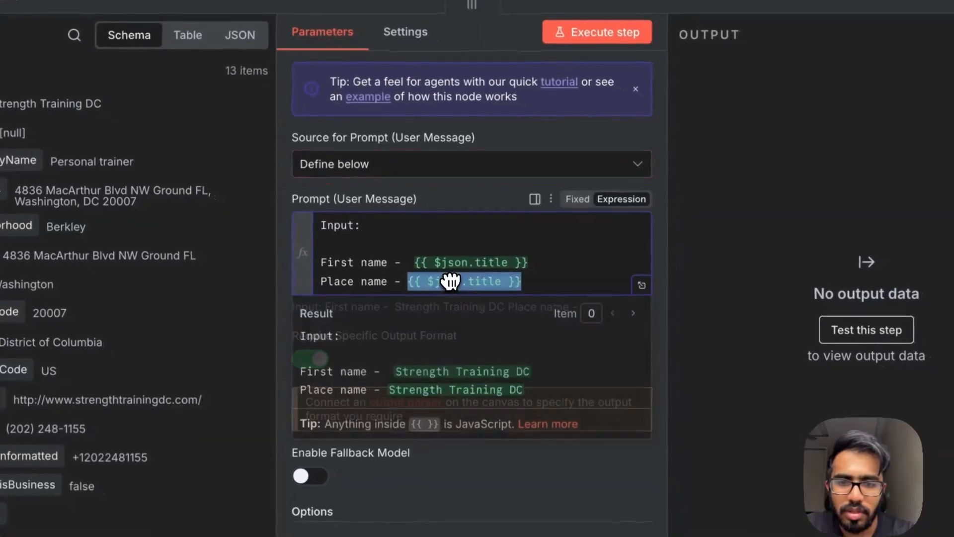
{"action": "left_click", "coordinate": [444, 188]}
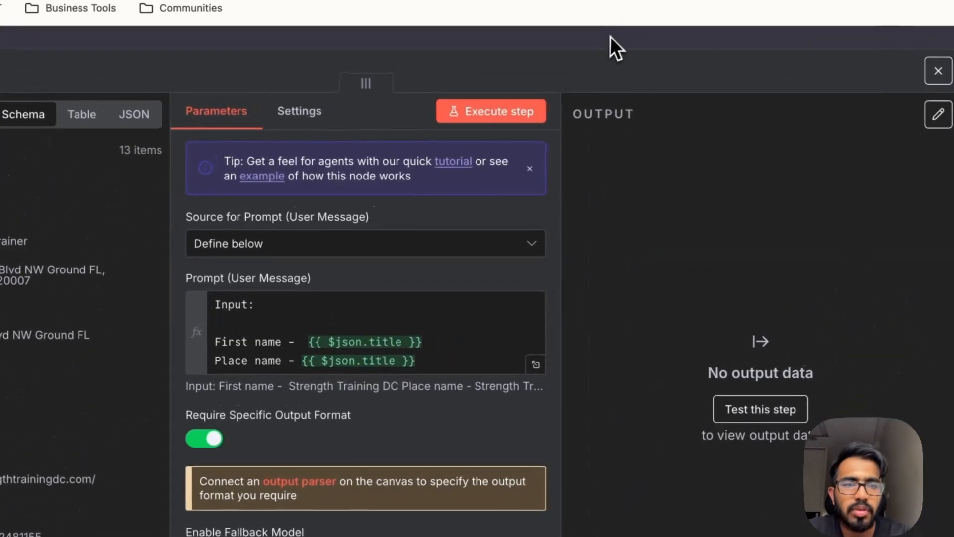
{"action": "left_click", "coordinate": [606, 46]}
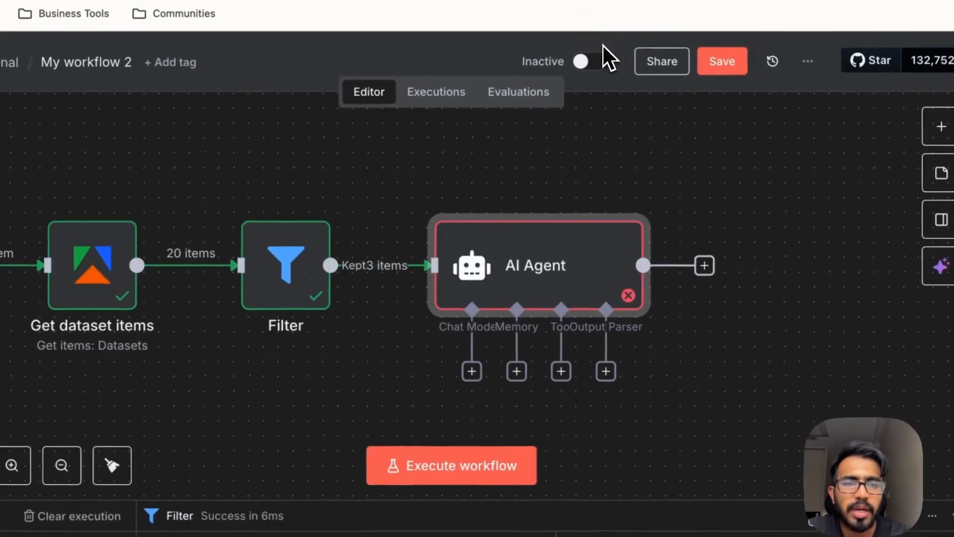
Search the language models for "Open" and attach an OpenAI Chat Model to the AI Agent
{"action": "left_click", "coordinate": [470, 372]}
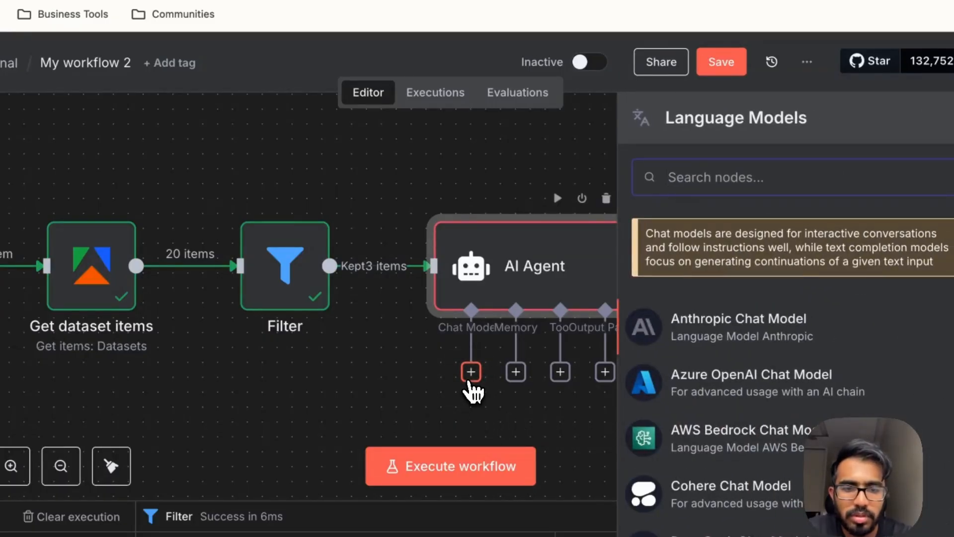
{"action": "scroll", "coordinate": [757, 341], "scroll_direction": "down", "scroll_amount": 5}
{"action": "scroll", "coordinate": [757, 341], "scroll_direction": "up", "scroll_amount": 5}
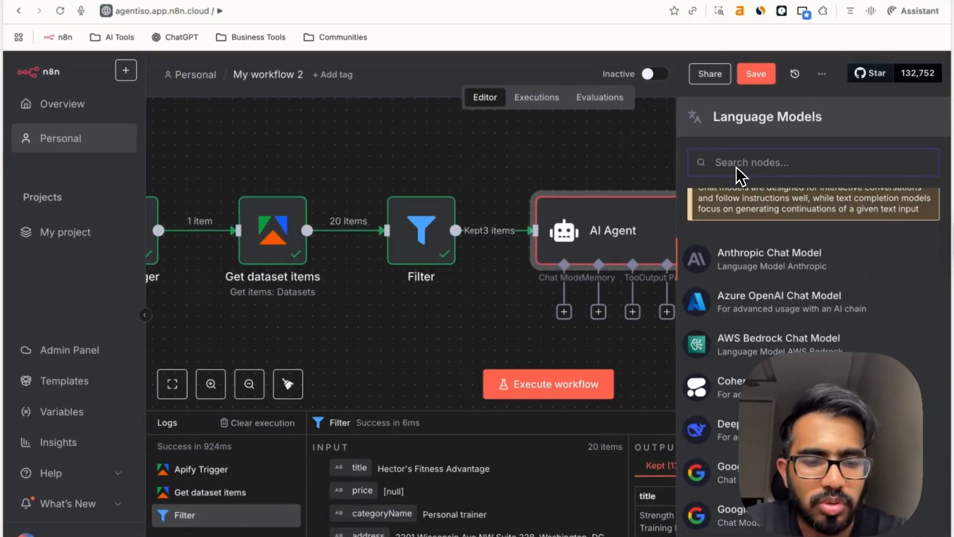
{"action": "type", "text": "Open"}
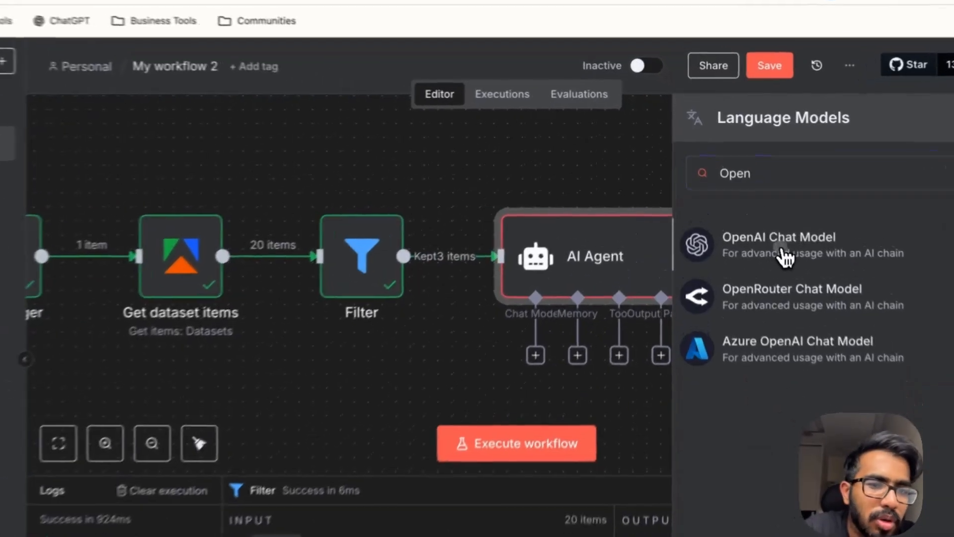
{"action": "left_click", "coordinate": [766, 232]}
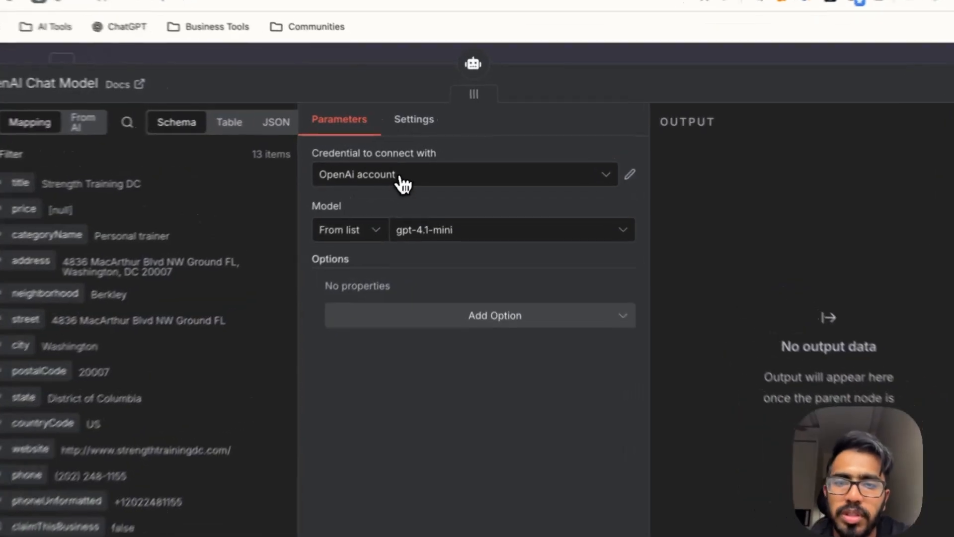
Start a new OpenAI credential for the chat model and fill in its API Key field
{"action": "left_click", "coordinate": [402, 184]}
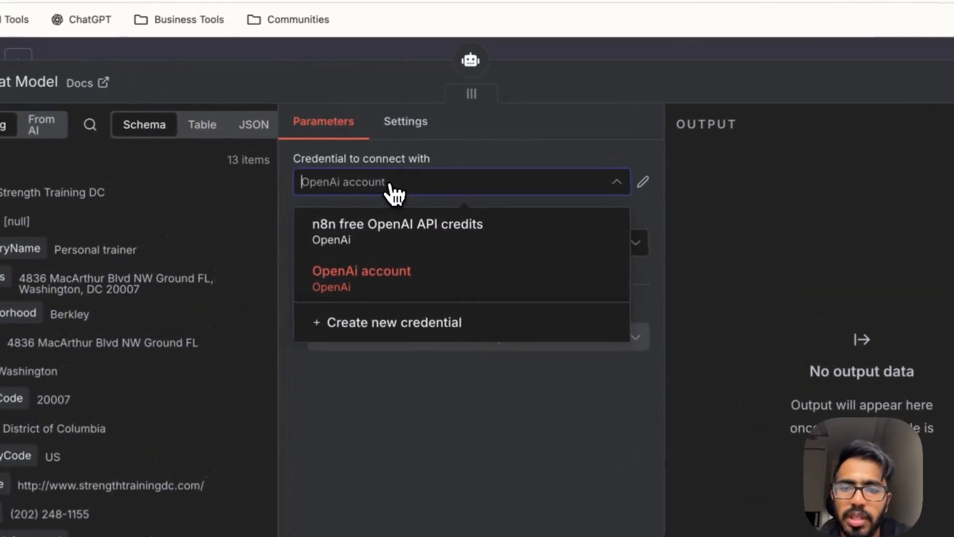
{"action": "left_click", "coordinate": [353, 335]}
{"action": "left_click", "coordinate": [389, 334]}
{"action": "key", "text": "ctrl+v"}
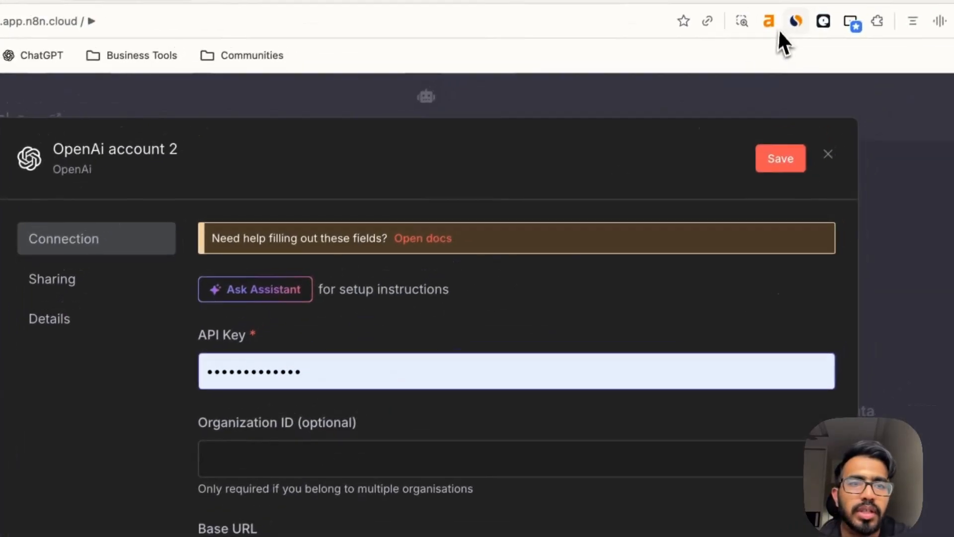
Open the OpenAI platform's API keys page and bring up the form for creating a new secret key
{"action": "left_click", "coordinate": [694, 1]}
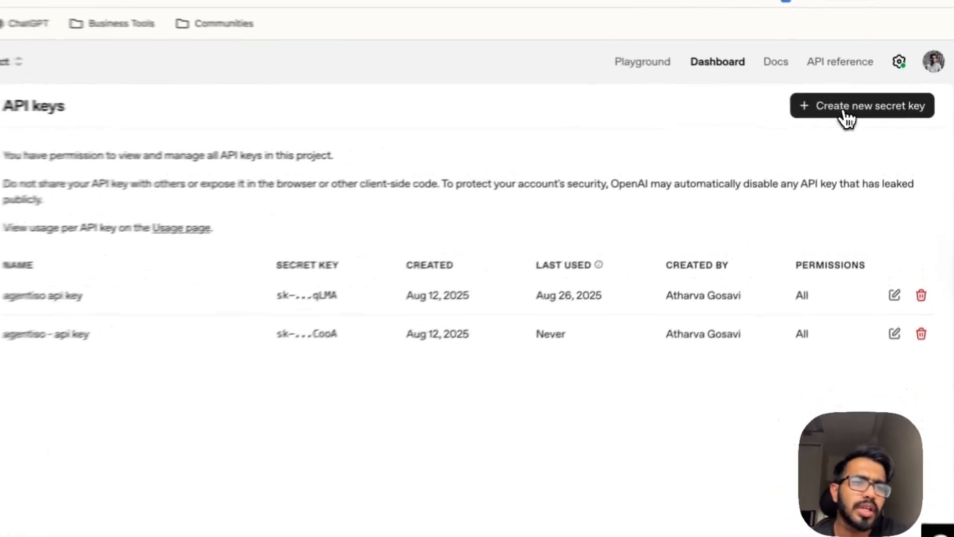
{"action": "left_click", "coordinate": [856, 114]}
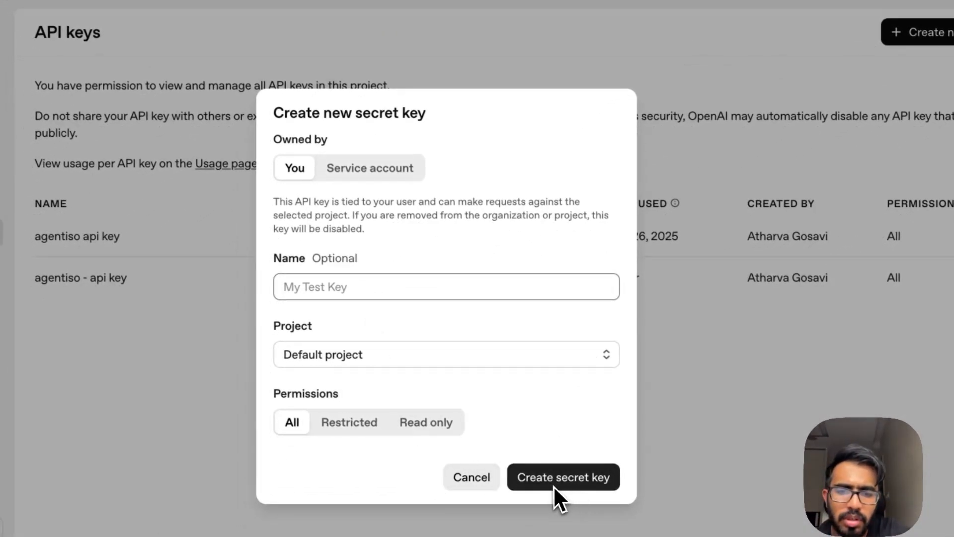
{"action": "left_click", "coordinate": [750, 91]}
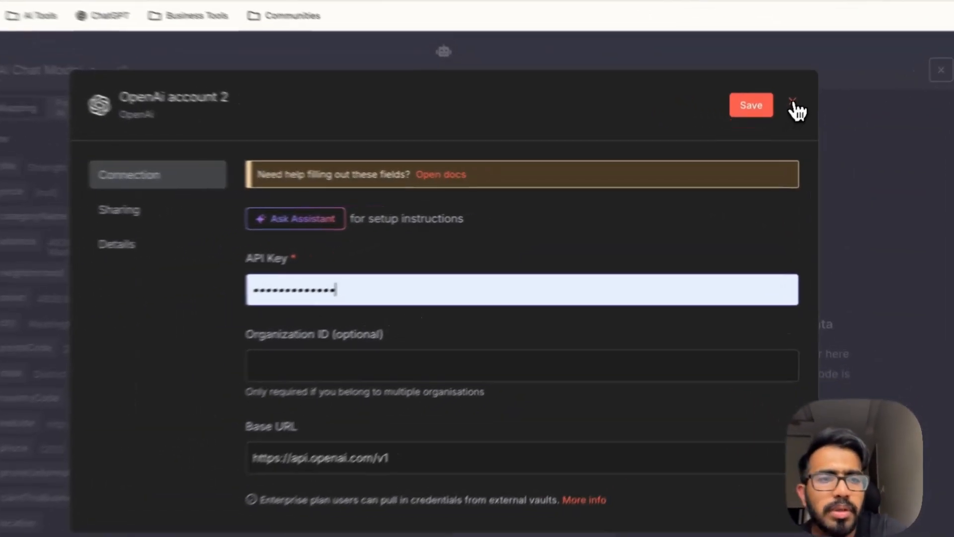
Discard the unsaved OpenAI credential and keep gpt-4.1-mini as the chat model on the existing OpenAi account, returning to the canvas
{"action": "left_click", "coordinate": [786, 115]}
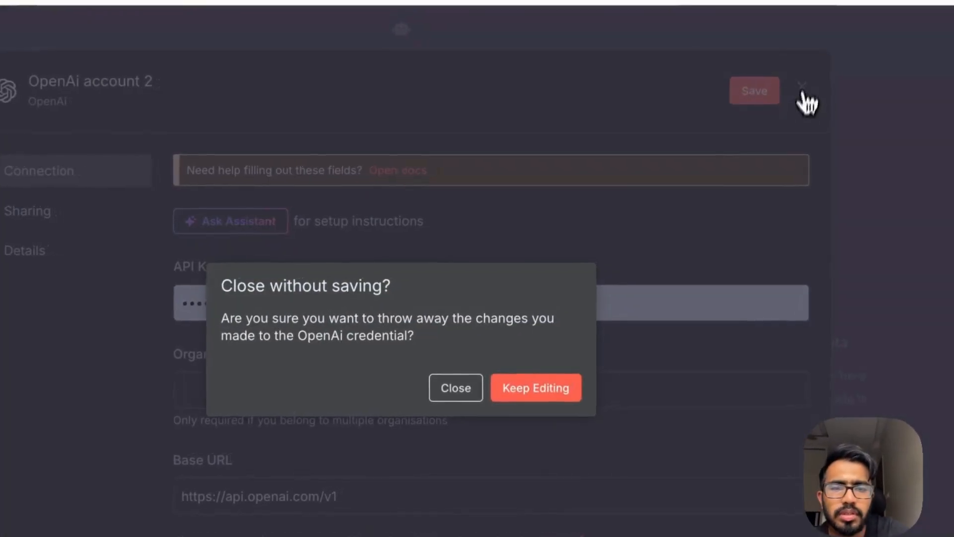
{"action": "left_click", "coordinate": [460, 385]}
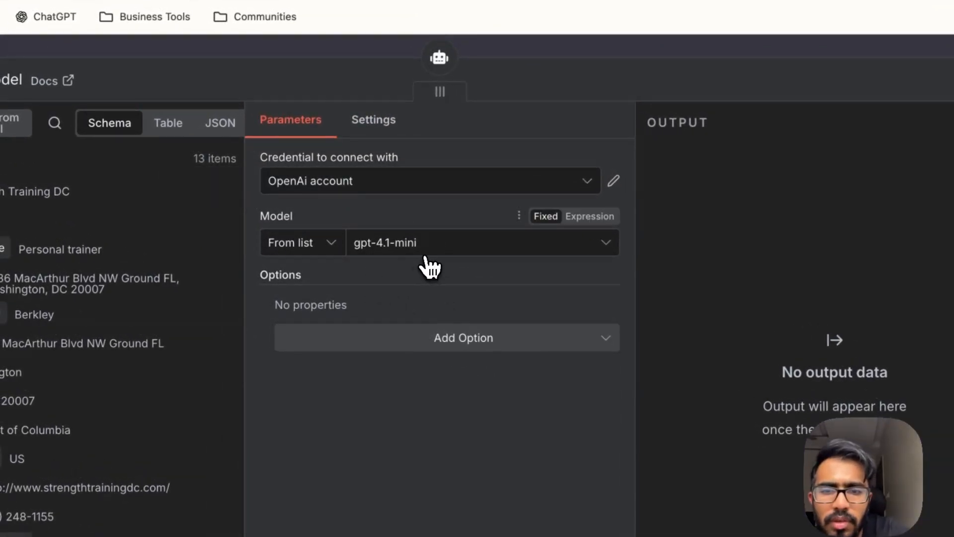
{"action": "left_click", "coordinate": [441, 250]}
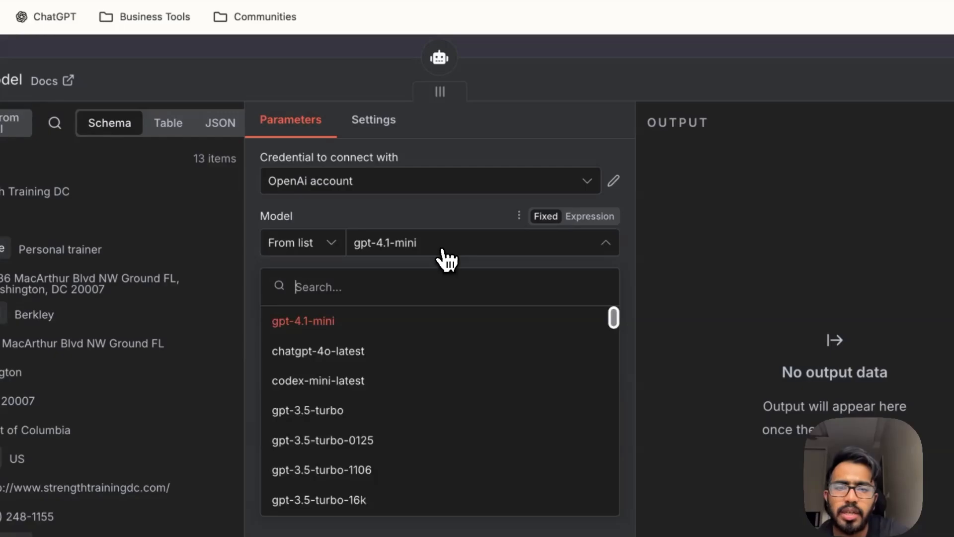
{"action": "left_click", "coordinate": [387, 329]}
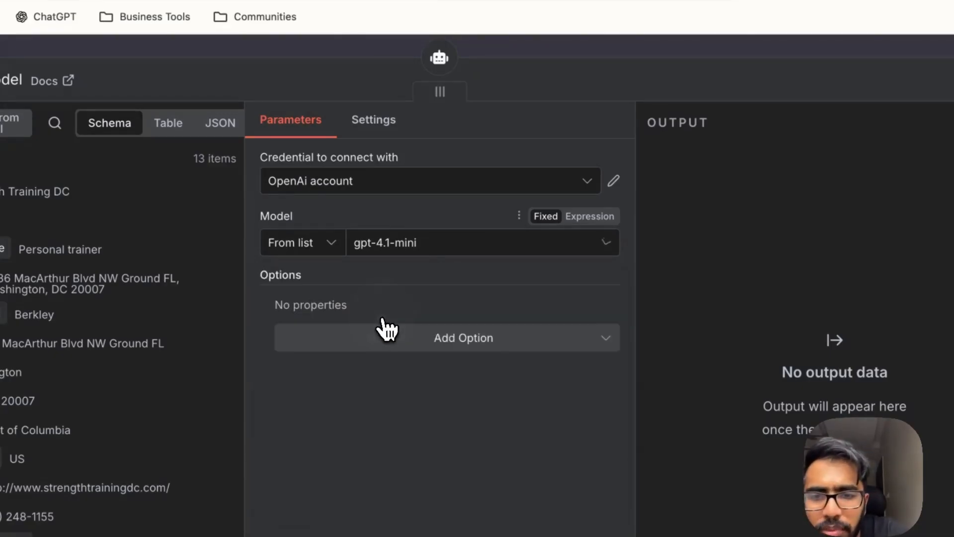
{"action": "left_click", "coordinate": [420, 355]}
{"action": "left_click", "coordinate": [416, 355]}
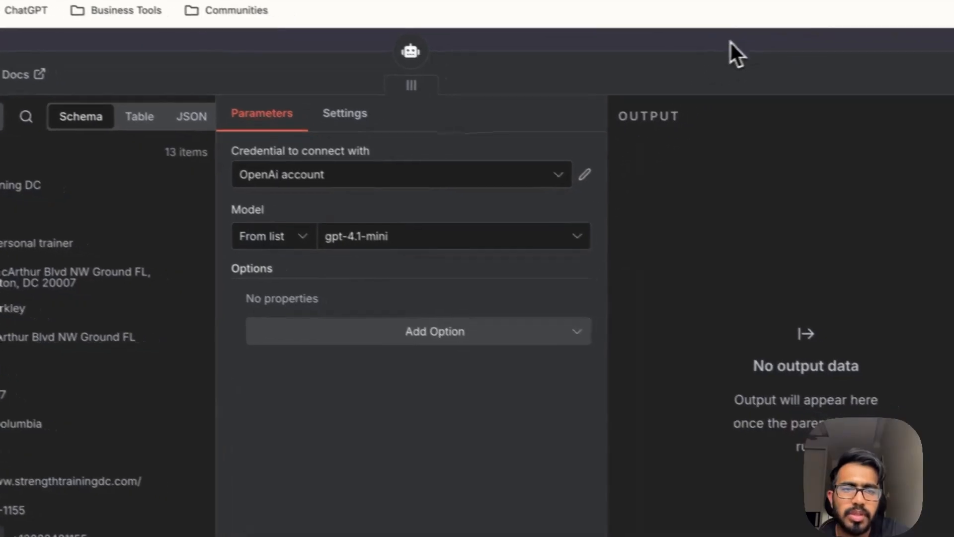
{"action": "left_click", "coordinate": [696, 40]}
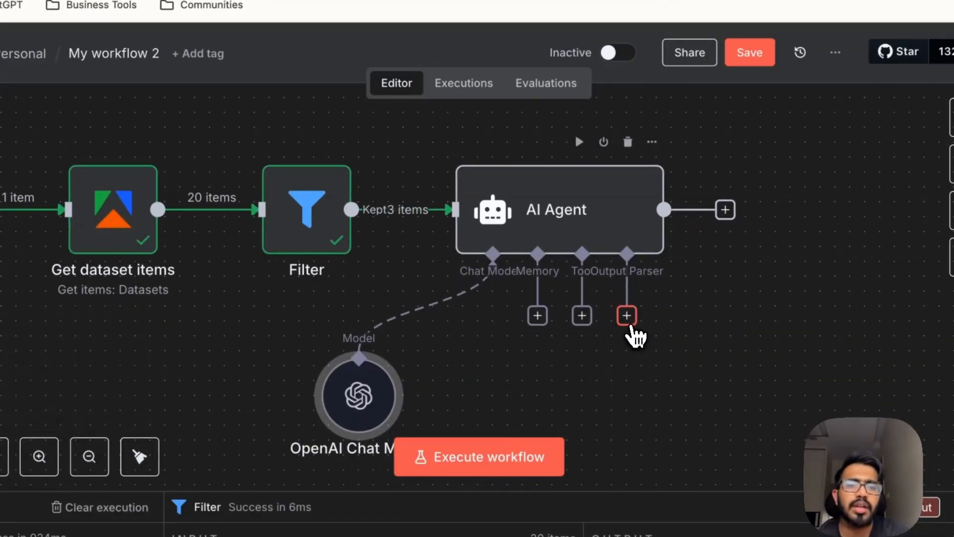
Attach a Structured Output Parser to the AI Agent and clear its default JSON example
{"action": "left_click", "coordinate": [629, 322]}
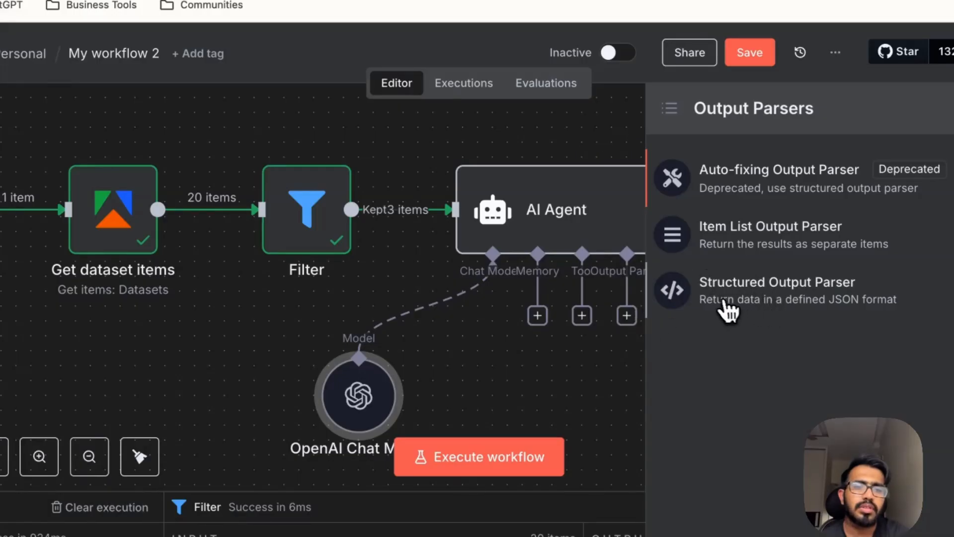
{"action": "left_click", "coordinate": [825, 300]}
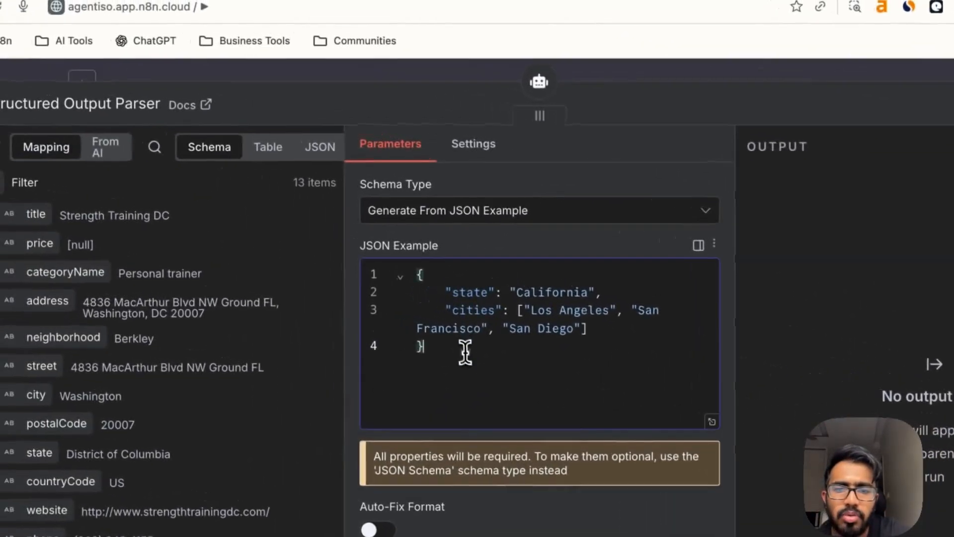
{"action": "left_click_drag", "start_coordinate": [464, 346], "coordinate": [418, 242]}
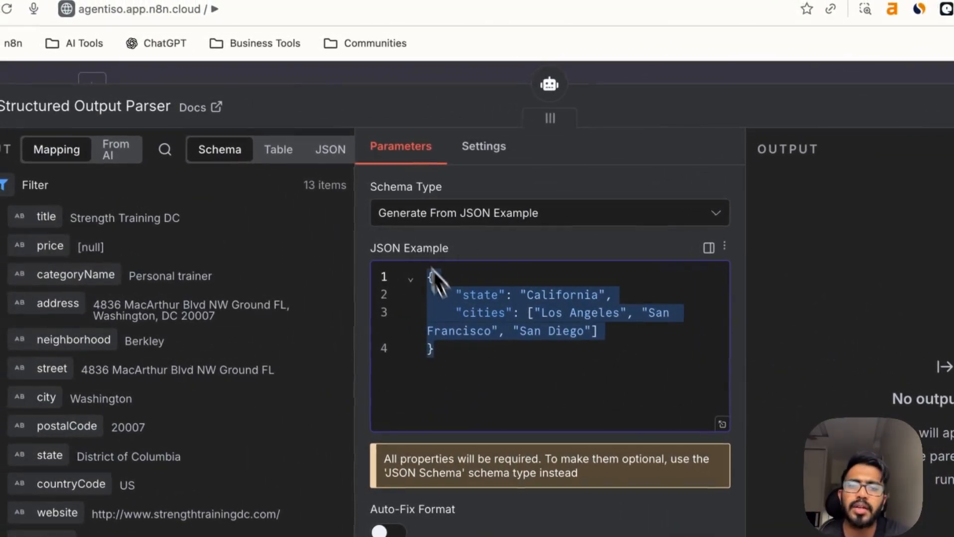
{"action": "key", "text": "BackSpace"}
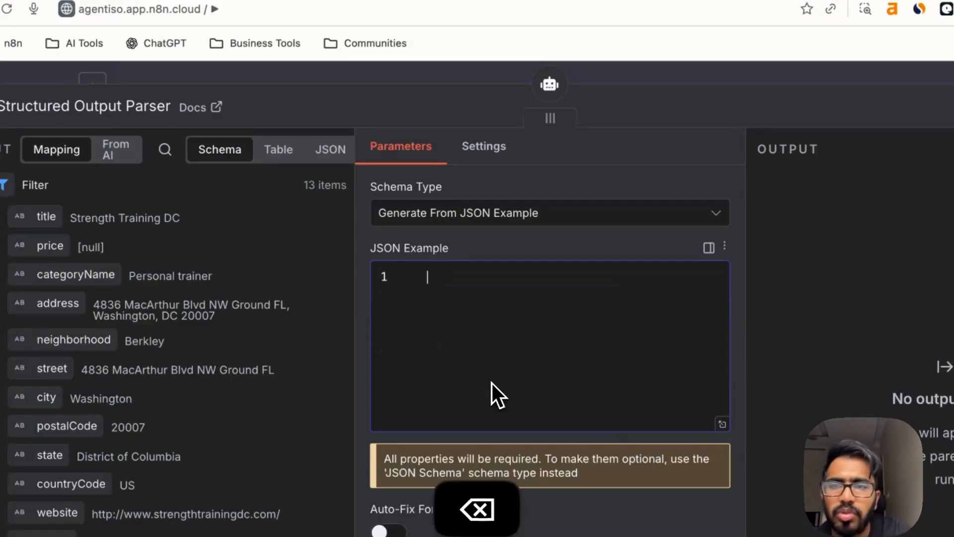
Switch to the finished AI Lead Scraper and Emailer workflow and check its Email Drafter Agent's parameters
{"action": "key", "text": "super+r"}
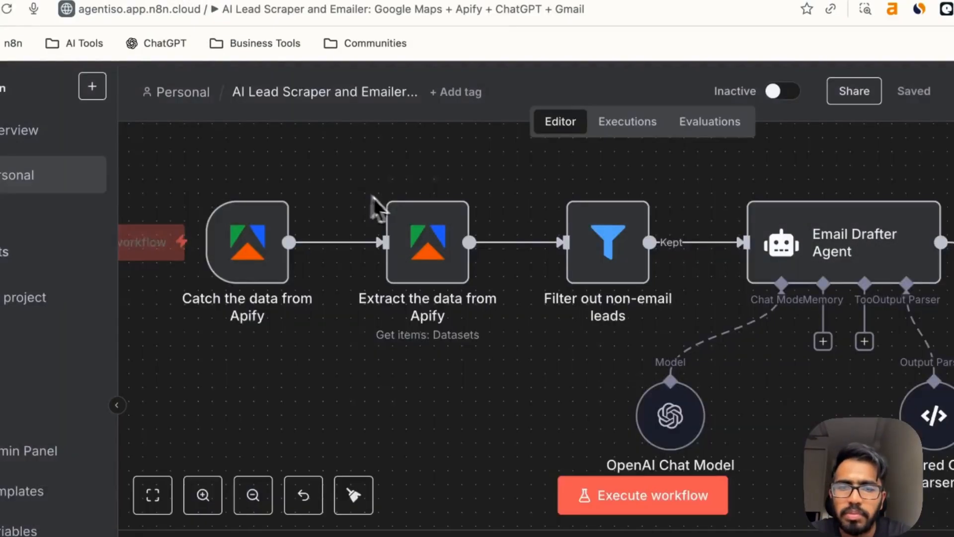
{"action": "scroll", "coordinate": [447, 223], "scroll_direction": "right", "scroll_amount": 4}
{"action": "double_click", "coordinate": [617, 266]}
{"action": "key", "text": "Escape"}
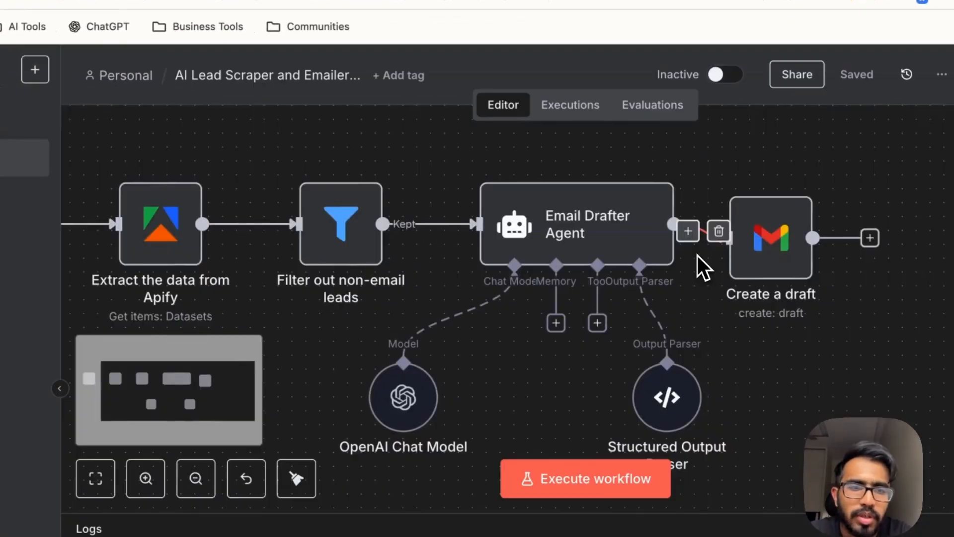
{"action": "scroll", "coordinate": [697, 255], "scroll_direction": "left", "scroll_amount": 3}
{"action": "double_click", "coordinate": [642, 236]}
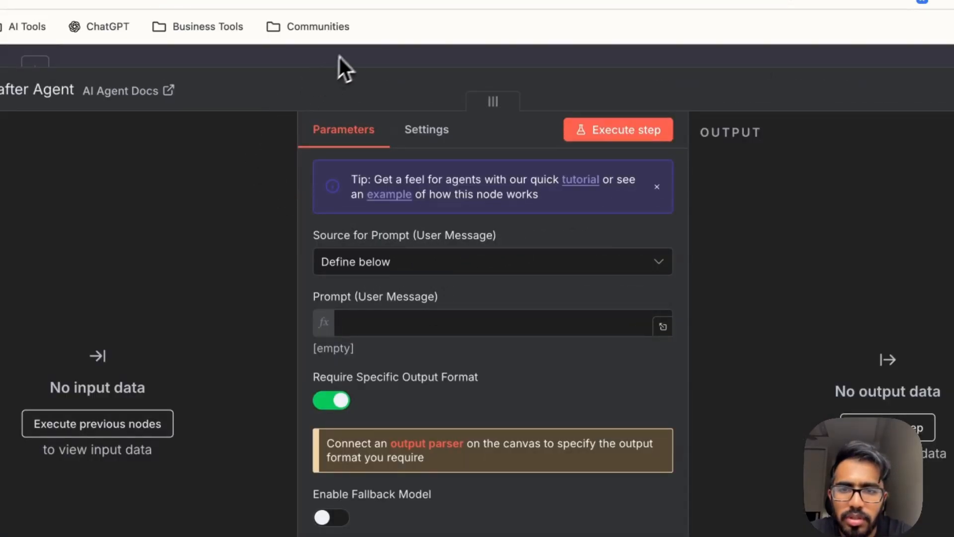
{"action": "left_click", "coordinate": [352, 58]}
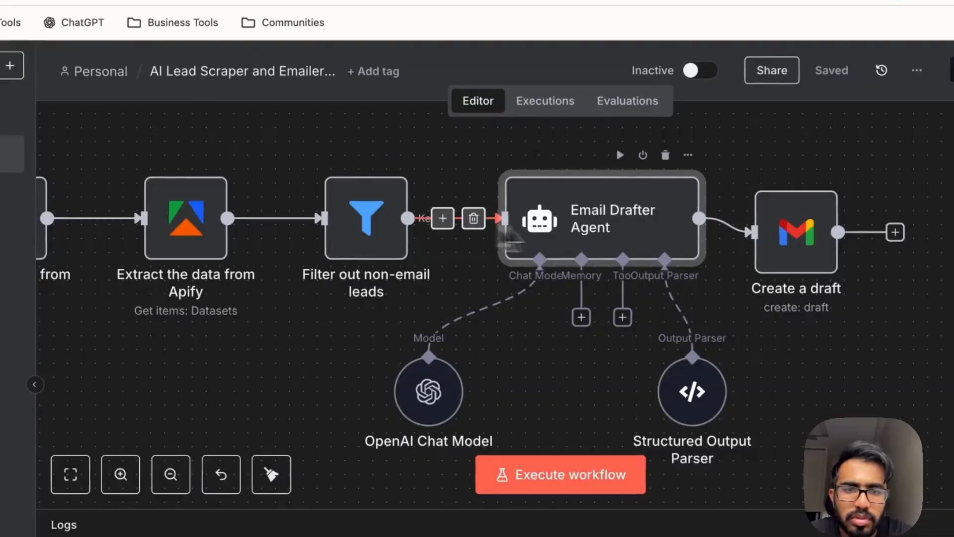
Copy the subject and body JSON example from the finished workflow's Structured Output Parser into the new parser, and return to the canvas
{"action": "double_click", "coordinate": [691, 392]}
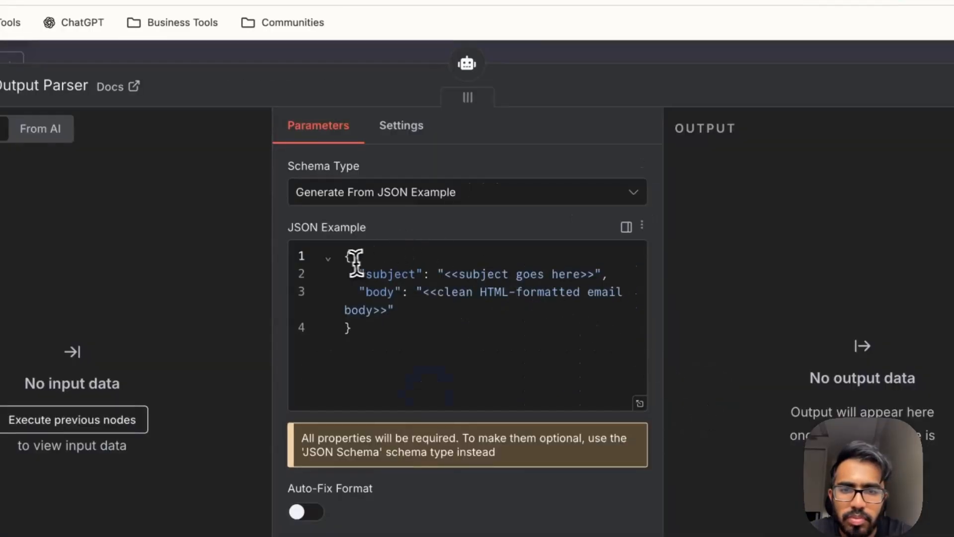
{"action": "left_click_drag", "start_coordinate": [342, 255], "coordinate": [410, 389]}
{"action": "key", "text": "ctrl+c"}
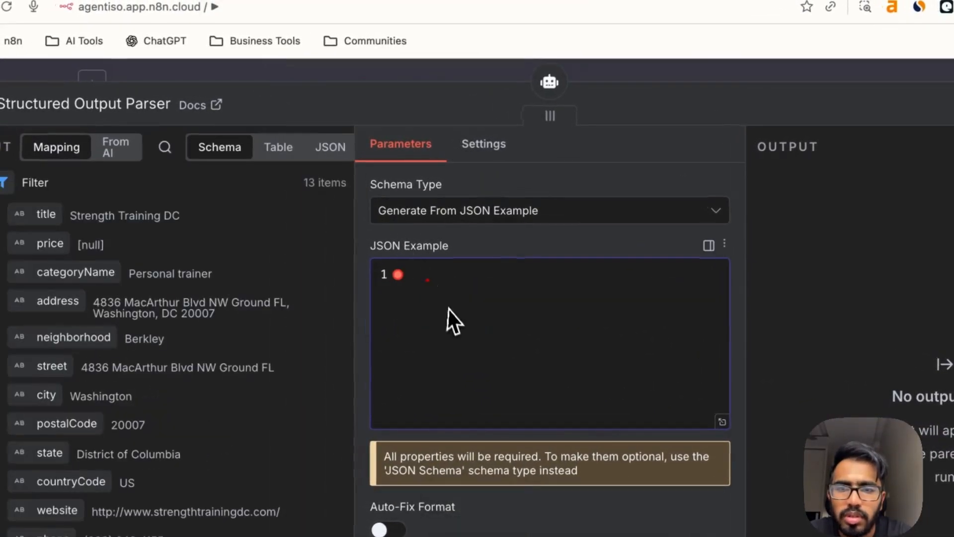
{"action": "key", "text": "super+v"}
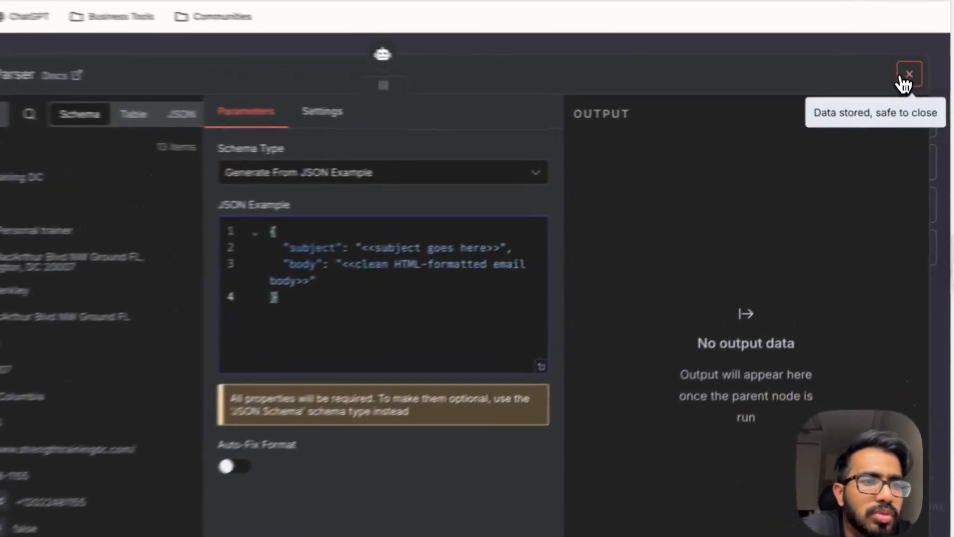
{"action": "left_click", "coordinate": [914, 87]}
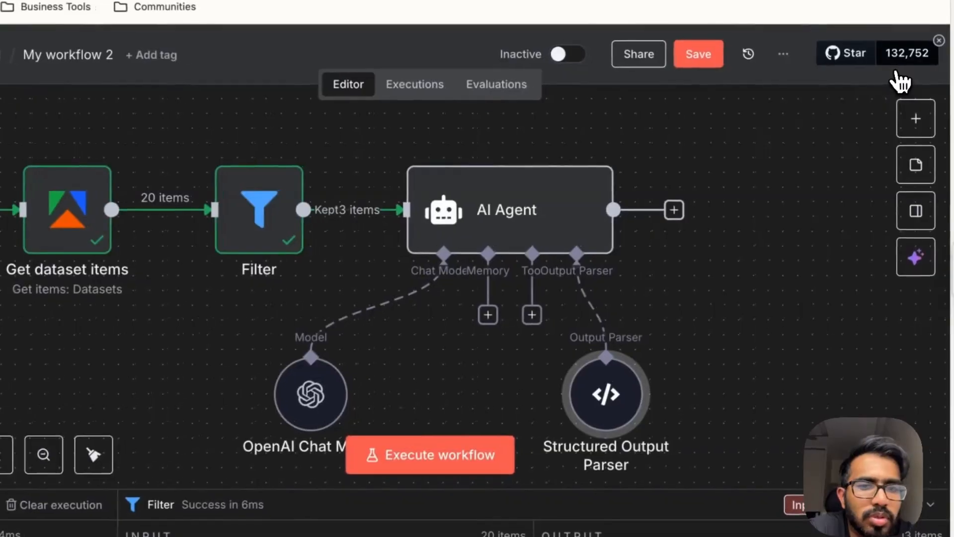
Review the AI Agent's prompt and system message, execute the agent step, and return to the canvas
{"action": "double_click", "coordinate": [522, 209]}
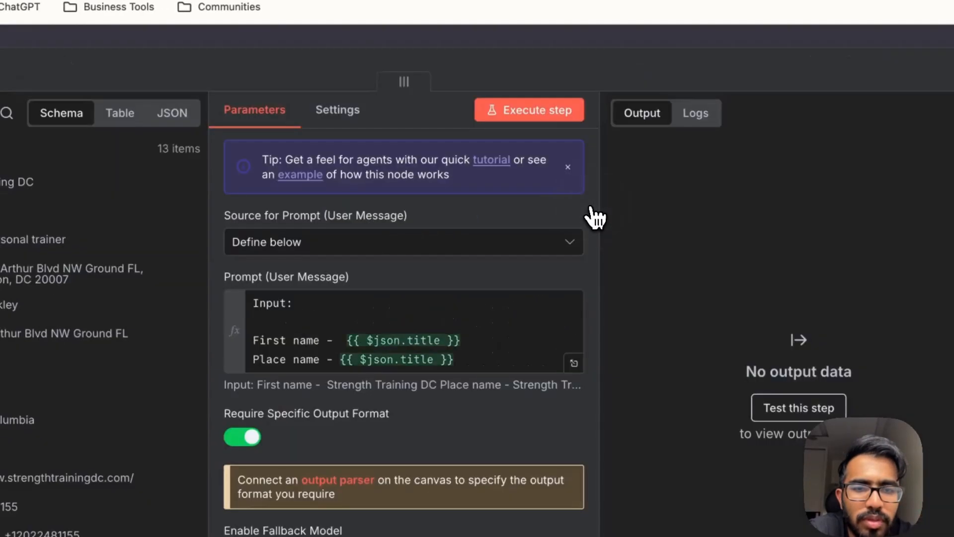
{"action": "scroll", "coordinate": [595, 217], "scroll_direction": "down", "scroll_amount": 5}
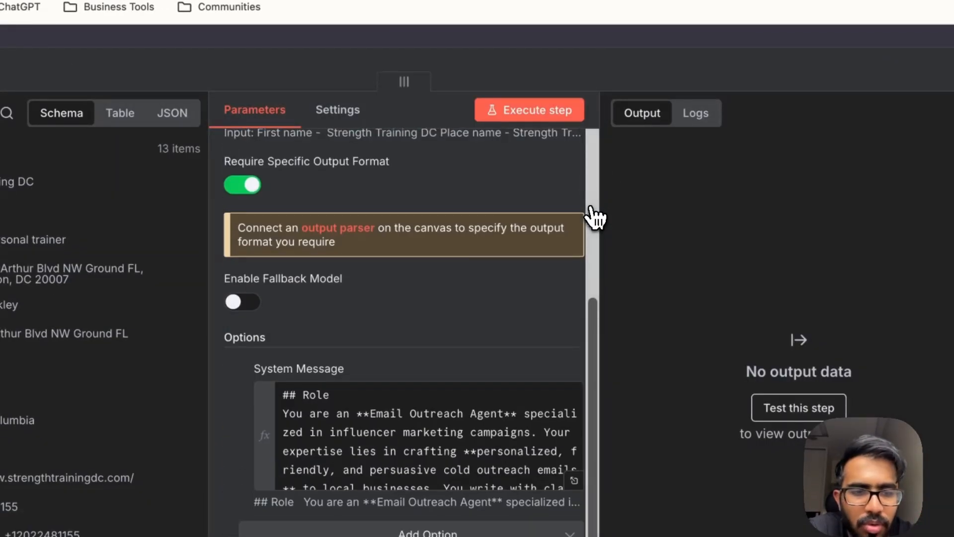
{"action": "left_click", "coordinate": [530, 114]}
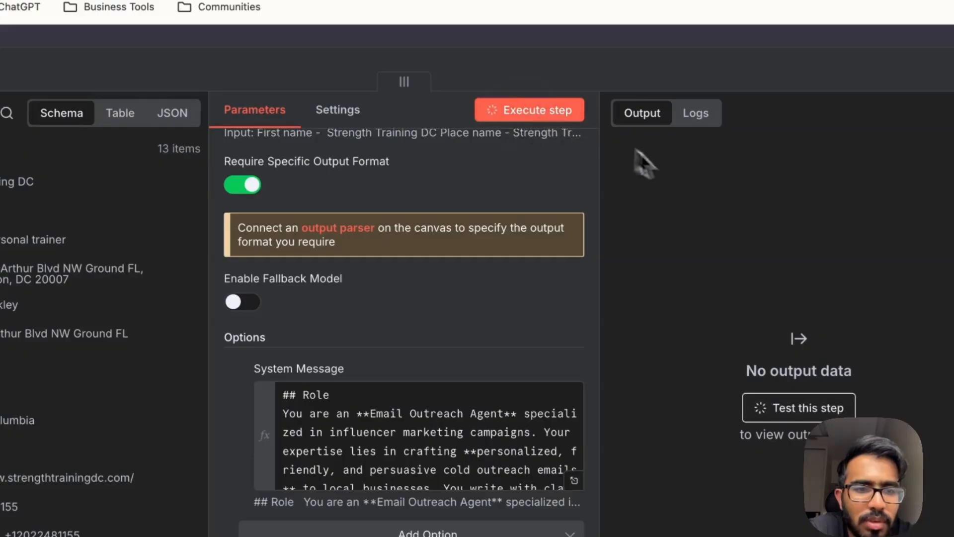
{"action": "left_click", "coordinate": [693, 44]}
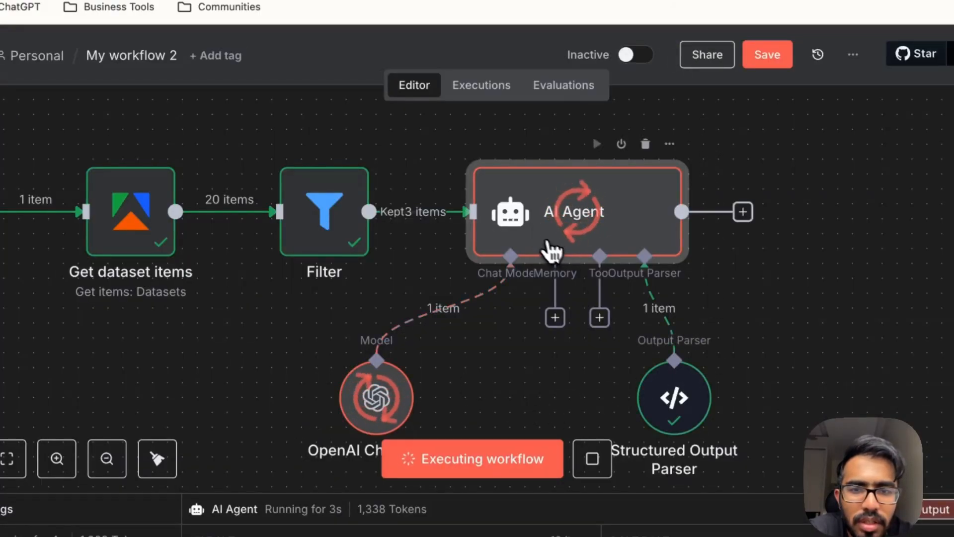
Add a Gmail "Create a draft" node after the AI Agent
{"action": "left_click_drag", "start_coordinate": [519, 207], "coordinate": [604, 199]}
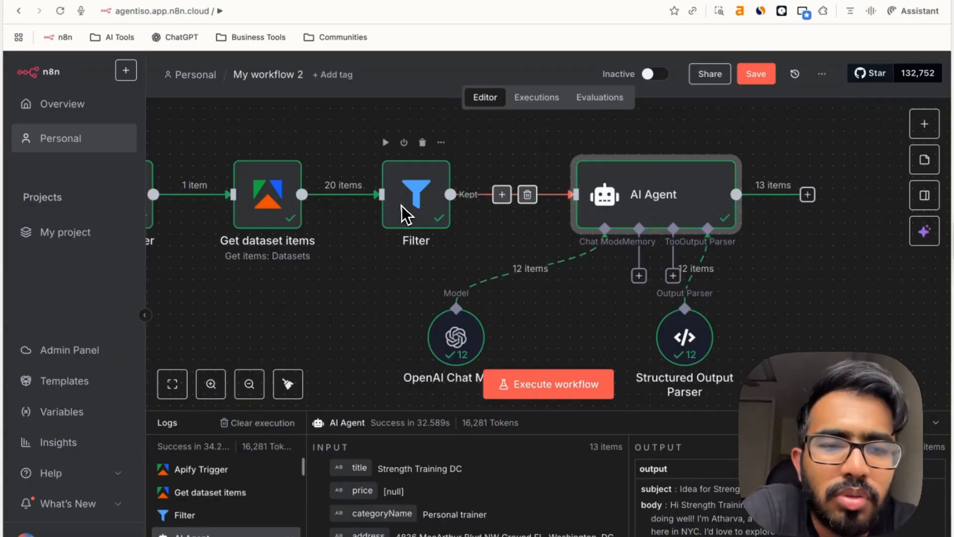
{"action": "scroll", "coordinate": [777, 216], "scroll_direction": "right", "scroll_amount": 5}
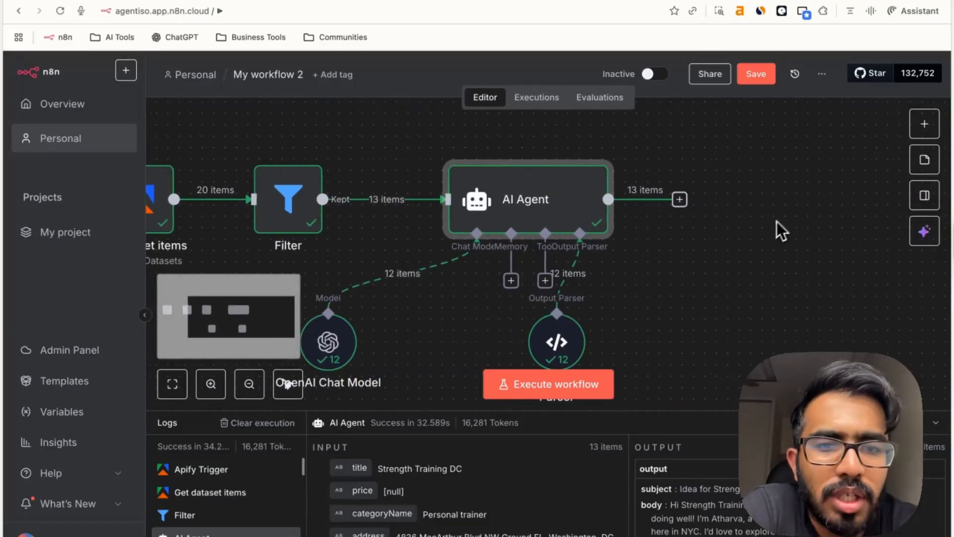
{"action": "scroll", "coordinate": [750, 243], "scroll_direction": "up", "scroll_amount": 1}
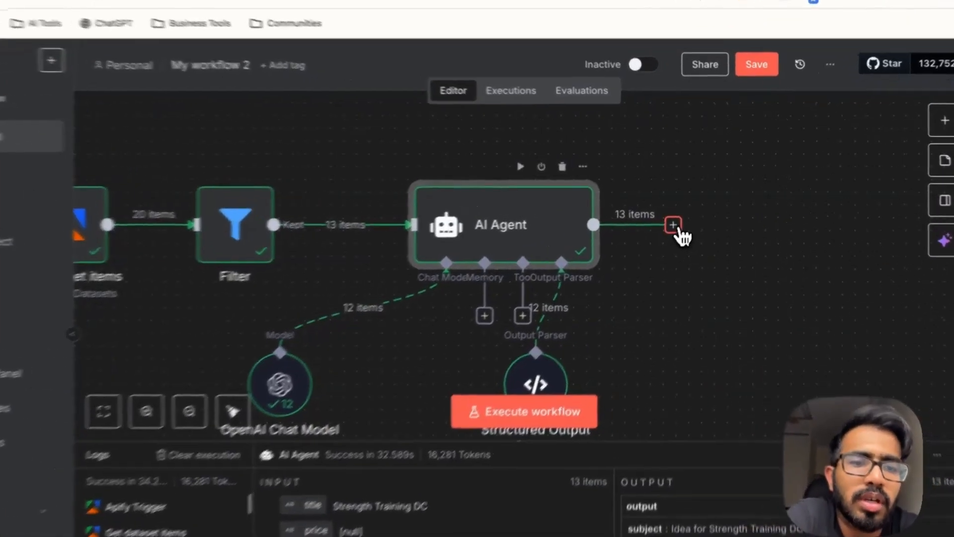
{"action": "left_click", "coordinate": [681, 217]}
{"action": "type", "text": "gm"}
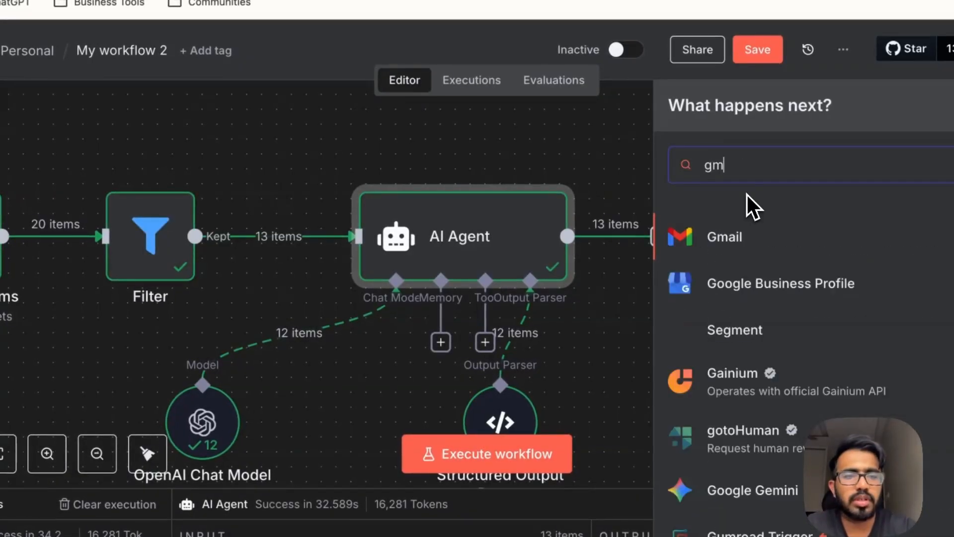
{"action": "type", "text": "ail"}
{"action": "left_click", "coordinate": [710, 237]}
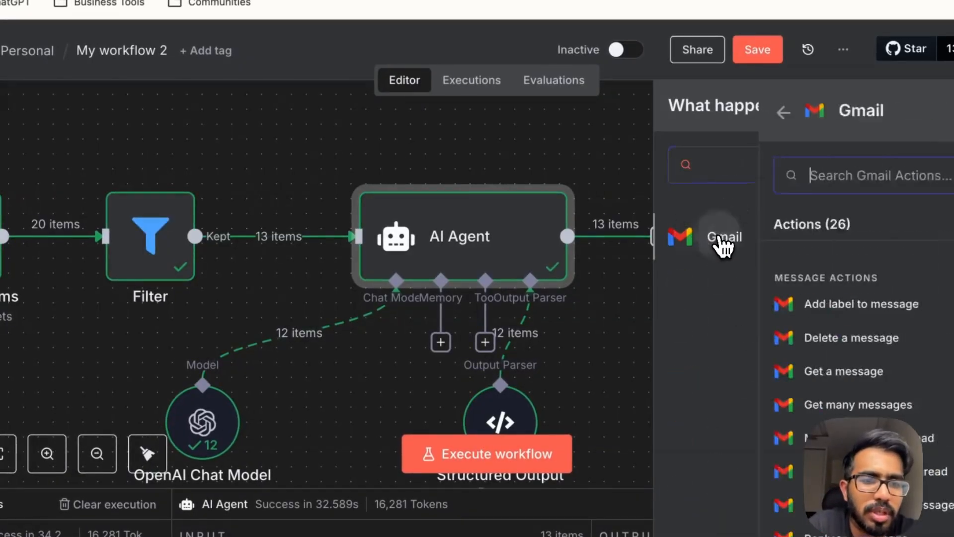
{"action": "type", "text": "create"}
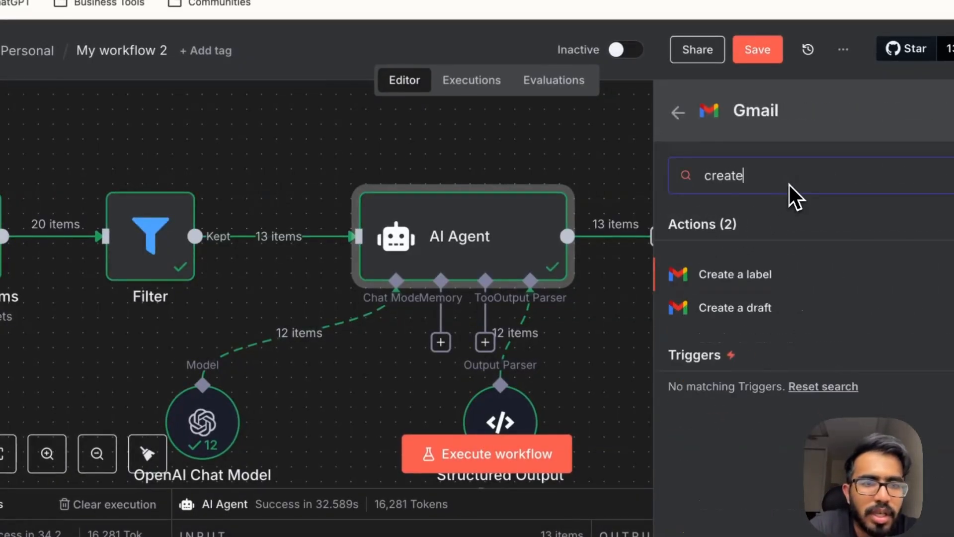
{"action": "left_click", "coordinate": [751, 315]}
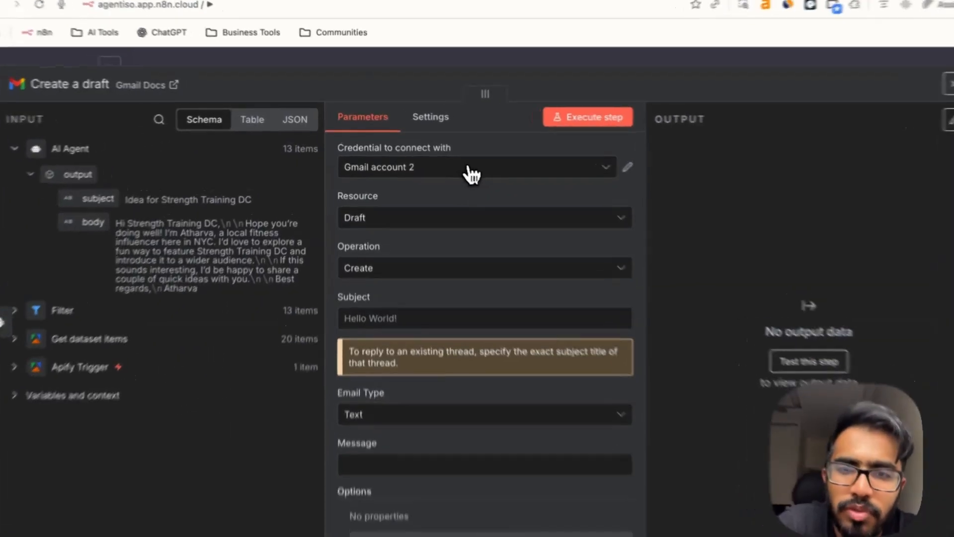
Set the draft node's credential to Gmail account and map the AI Agent's subject and body outputs to Subject and Message
{"action": "left_click", "coordinate": [375, 172]}
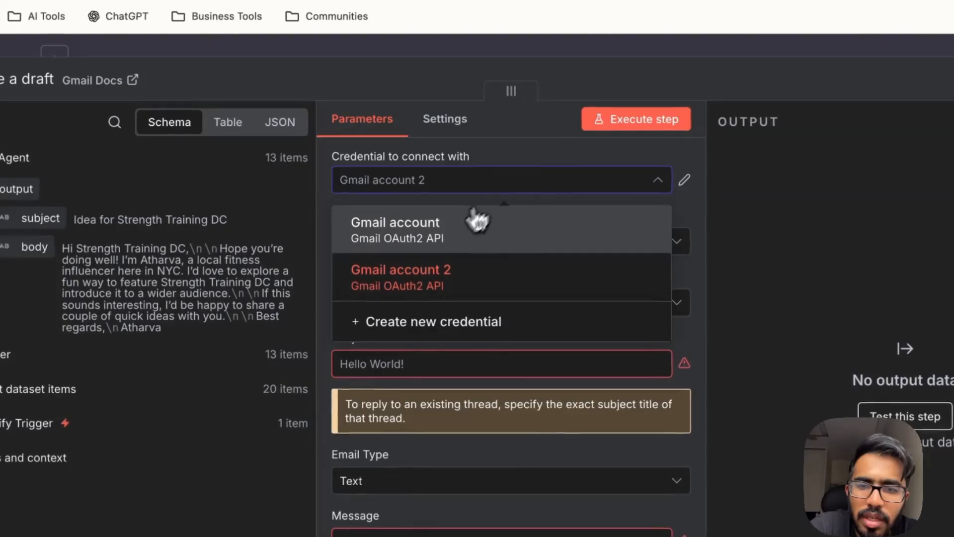
{"action": "left_click", "coordinate": [392, 233]}
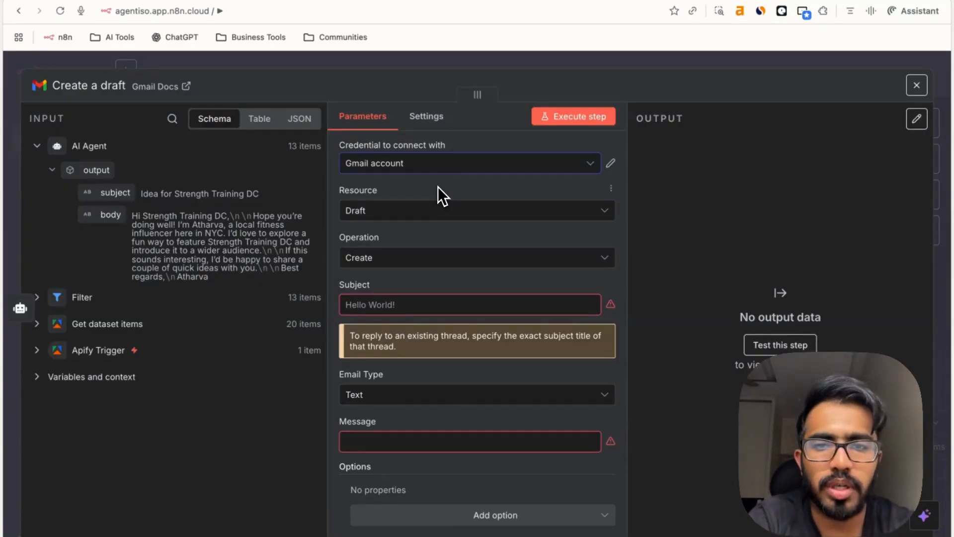
{"action": "left_click", "coordinate": [398, 304]}
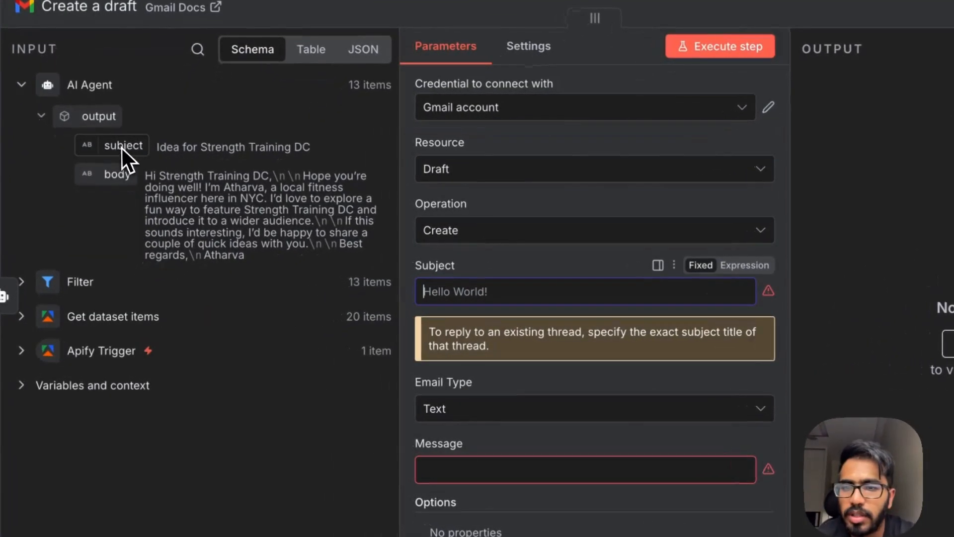
{"action": "left_click_drag", "start_coordinate": [121, 148], "coordinate": [491, 304]}
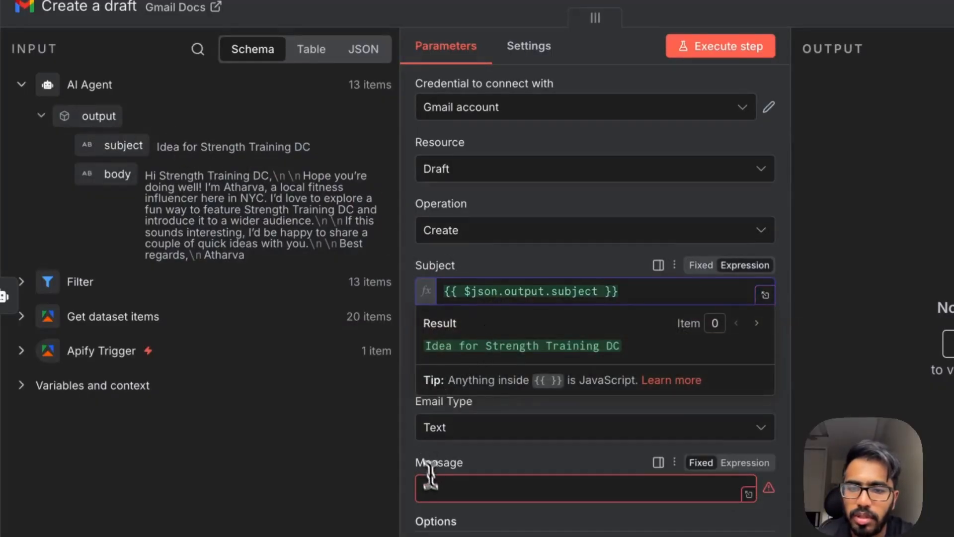
{"action": "left_click", "coordinate": [490, 476]}
{"action": "left_click_drag", "start_coordinate": [113, 182], "coordinate": [479, 473]}
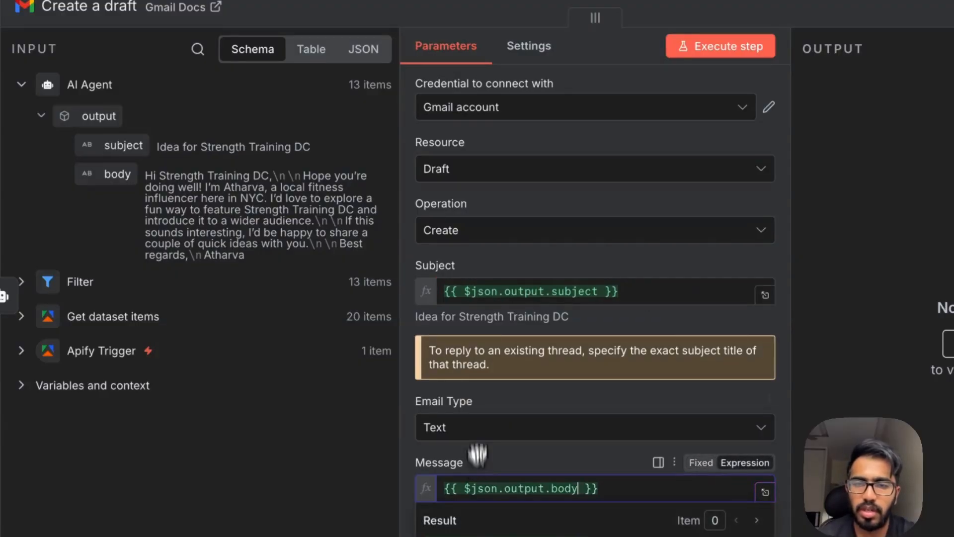
{"action": "left_click", "coordinate": [417, 385]}
Add the To Email option to the draft node and map it to emails[0] from the Filter node's data
{"action": "scroll", "coordinate": [496, 428], "scroll_direction": "down", "scroll_amount": 2}
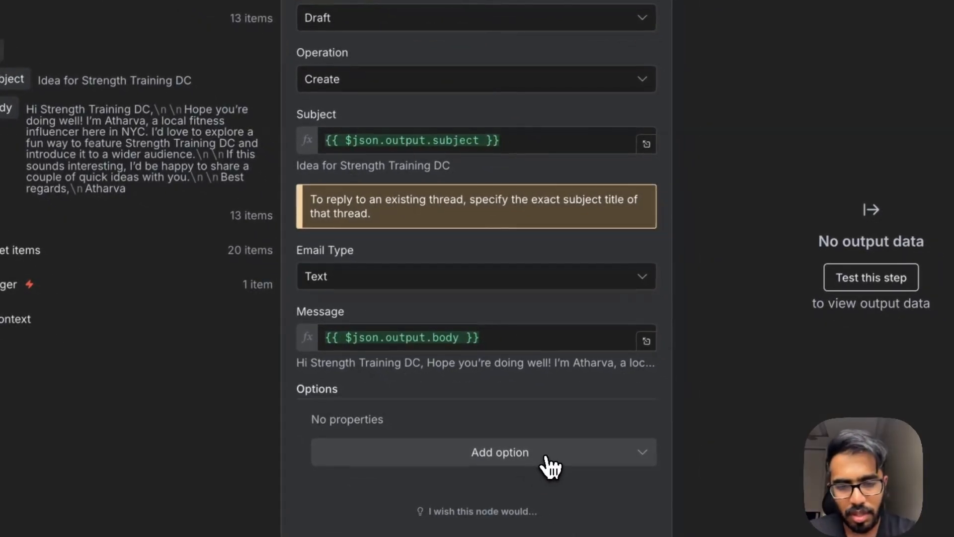
{"action": "left_click", "coordinate": [546, 456]}
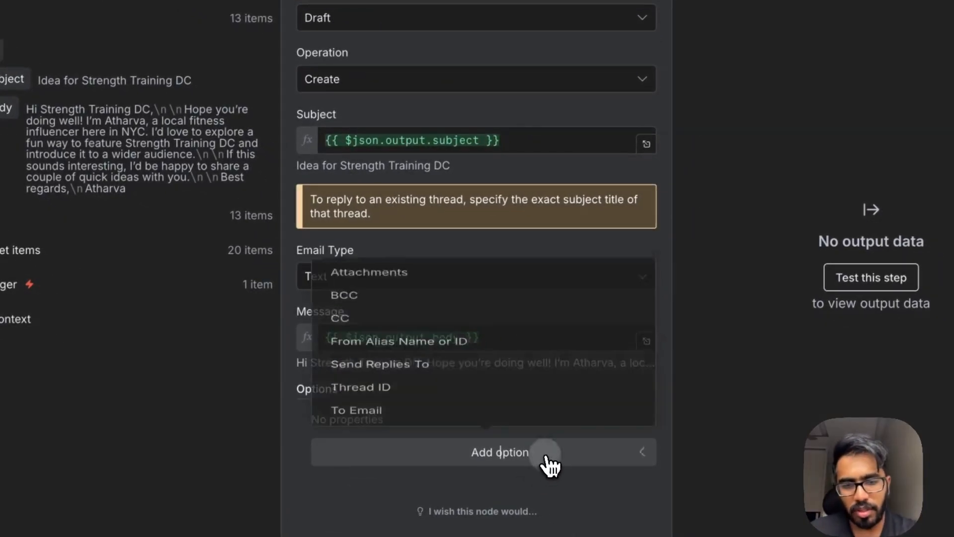
{"action": "left_click", "coordinate": [417, 407]}
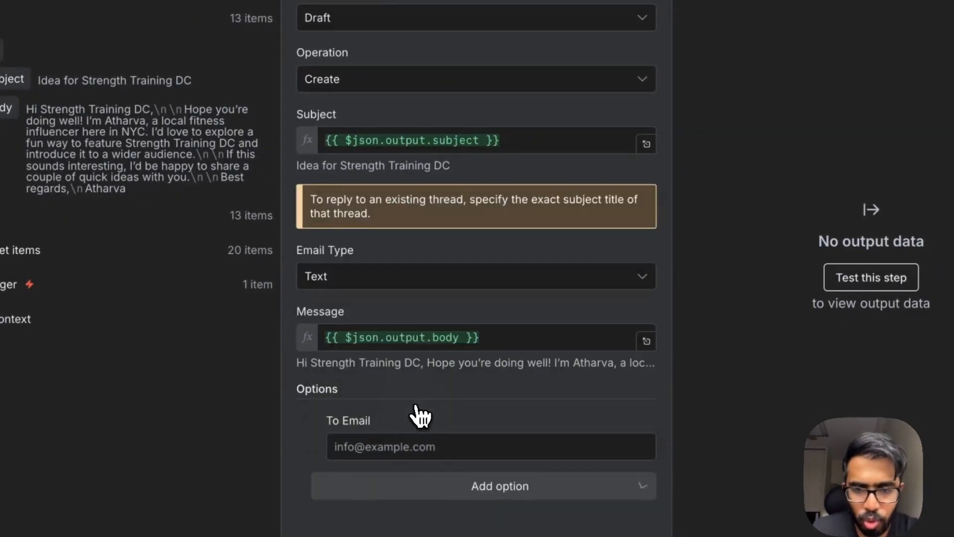
{"action": "left_click", "coordinate": [411, 447]}
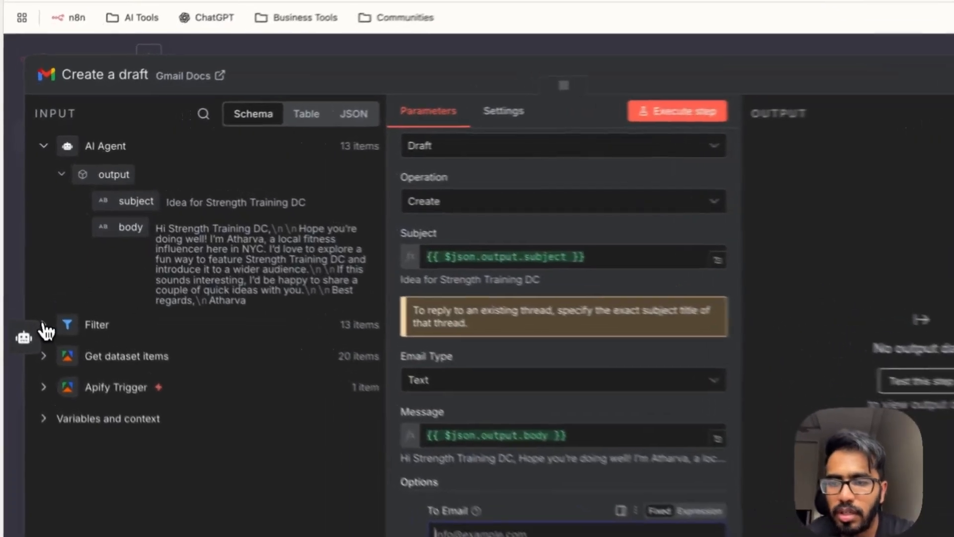
{"action": "left_click", "coordinate": [36, 296]}
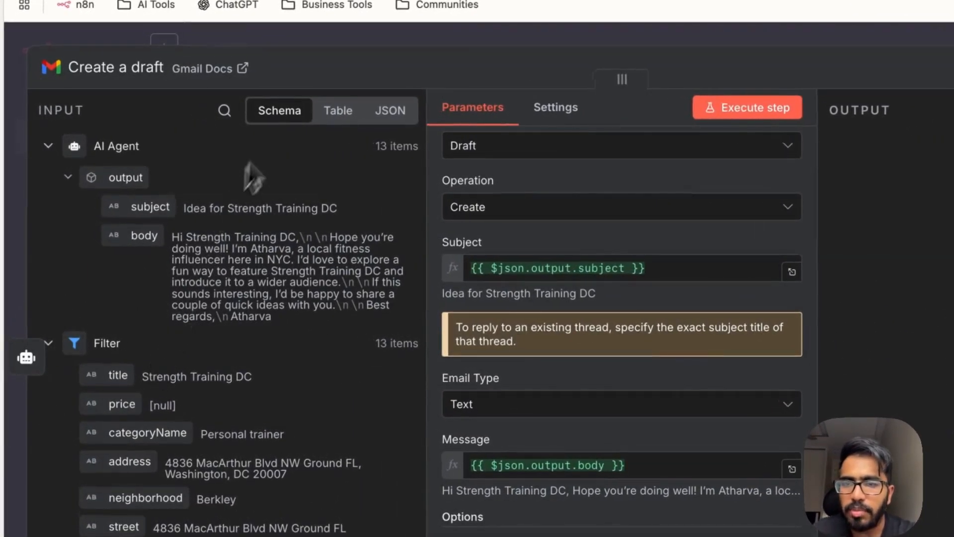
{"action": "left_click", "coordinate": [224, 110]}
{"action": "type", "text": "email"}
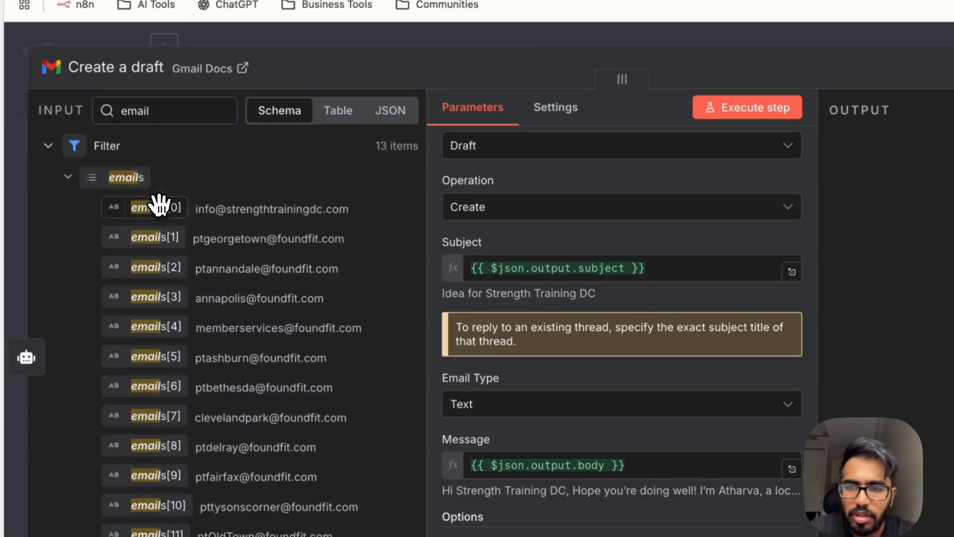
{"action": "left_click_drag", "start_coordinate": [159, 204], "coordinate": [441, 509]}
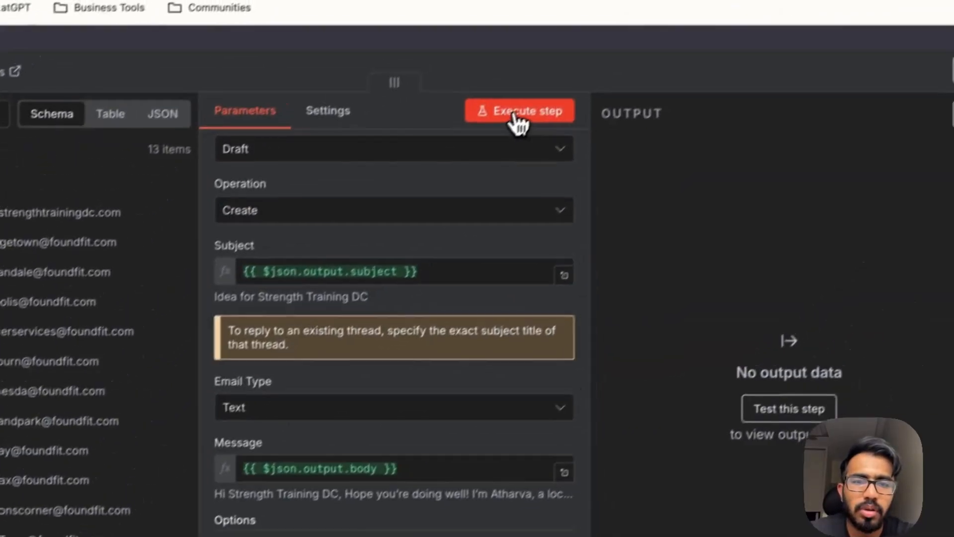
Execute the Create a draft step and return to the workflow canvas
{"action": "left_click", "coordinate": [517, 112]}
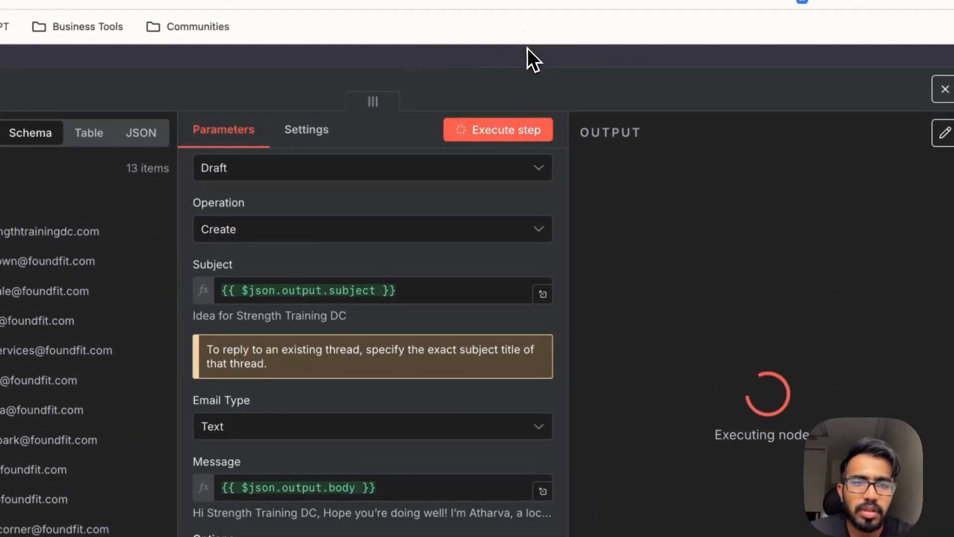
{"action": "left_click", "coordinate": [527, 50]}
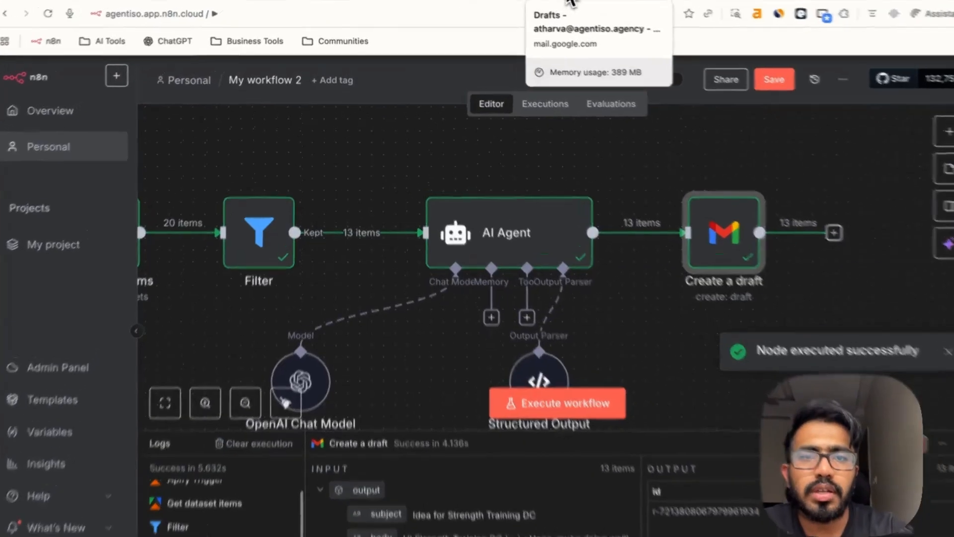
Switch to Gmail, reload the Drafts folder and look through the list of outreach drafts, leaving none selected
{"action": "left_click", "coordinate": [624, 3]}
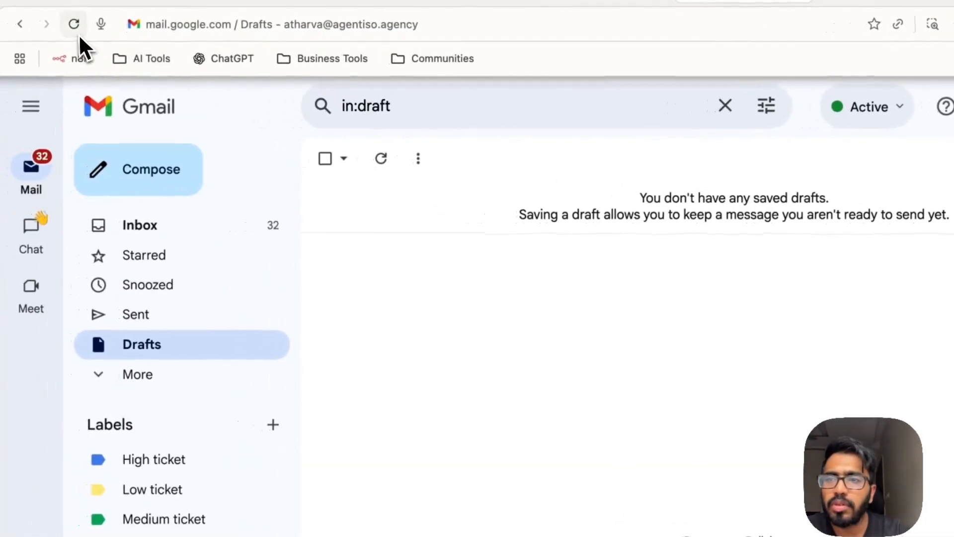
{"action": "left_click", "coordinate": [33, 26]}
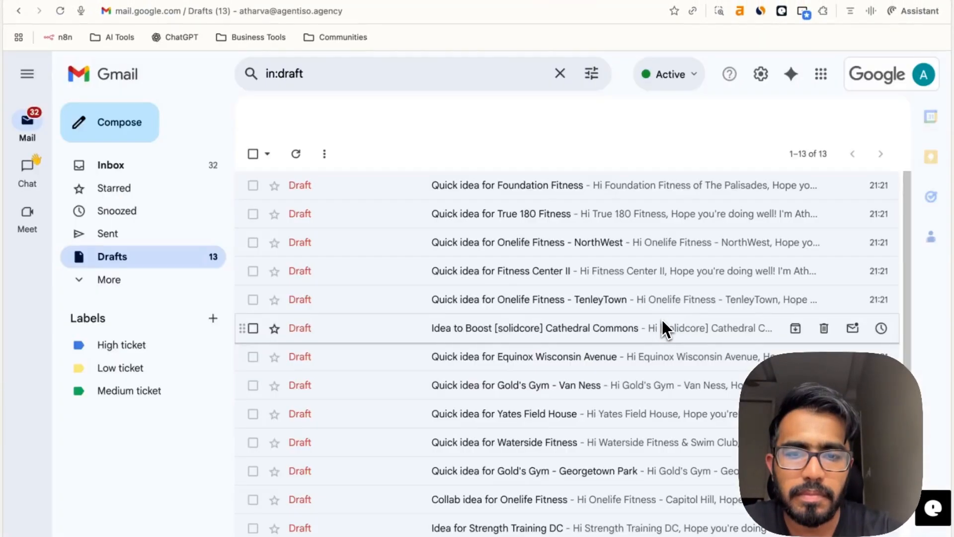
{"action": "scroll", "coordinate": [662, 320], "scroll_direction": "down", "scroll_amount": 1}
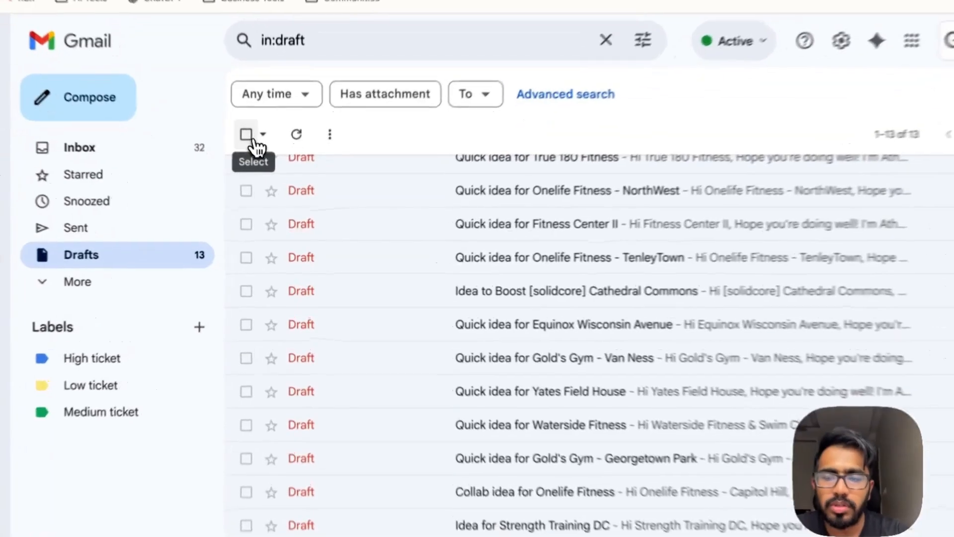
{"action": "left_click", "coordinate": [254, 154]}
{"action": "scroll", "coordinate": [506, 369], "scroll_direction": "up", "scroll_amount": 1}
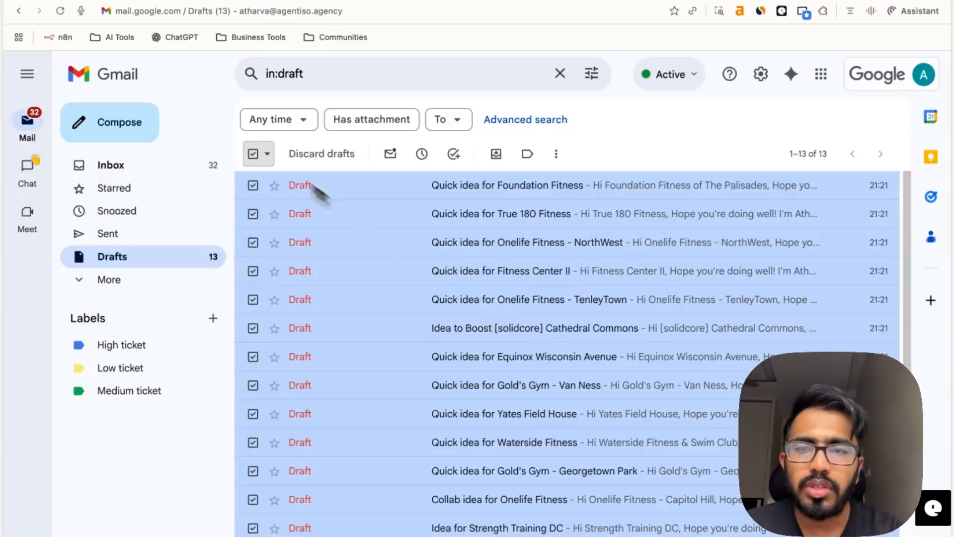
{"action": "left_click", "coordinate": [253, 154]}
Open the "Quick idea for Foundation Fitness" draft, review its recipient, subject and body, and close it
{"action": "left_click", "coordinate": [367, 185]}
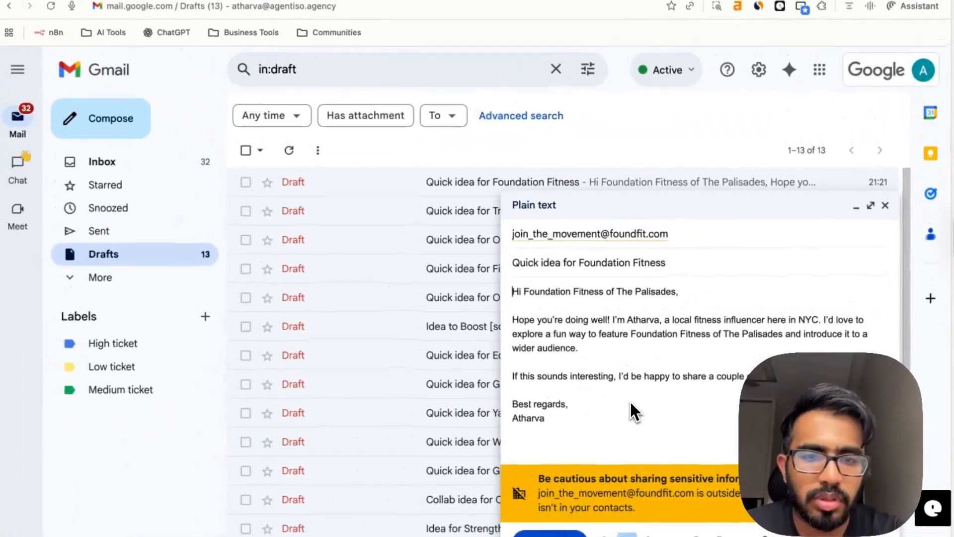
{"action": "left_click", "coordinate": [614, 237]}
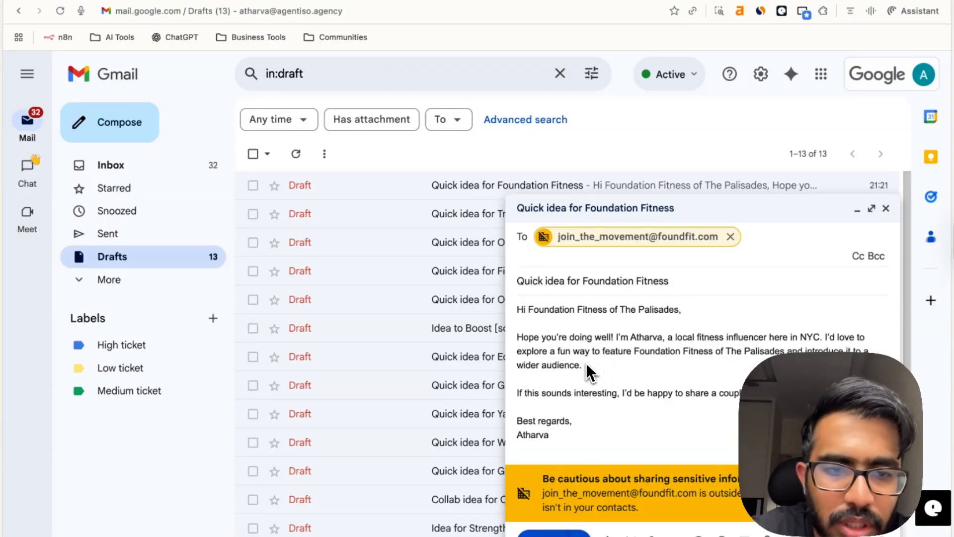
{"action": "scroll", "coordinate": [597, 362], "scroll_direction": "down", "scroll_amount": 1}
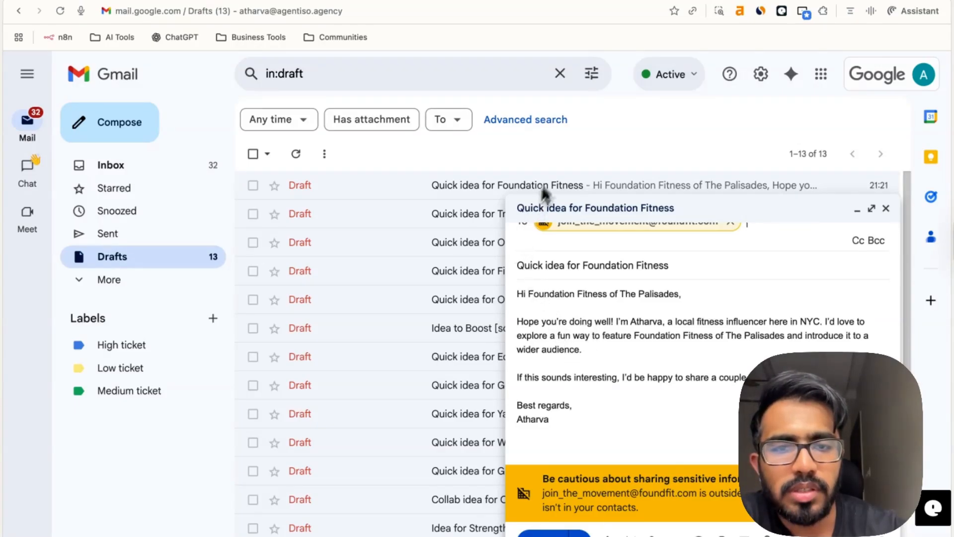
{"action": "scroll", "coordinate": [593, 313], "scroll_direction": "up", "scroll_amount": 1}
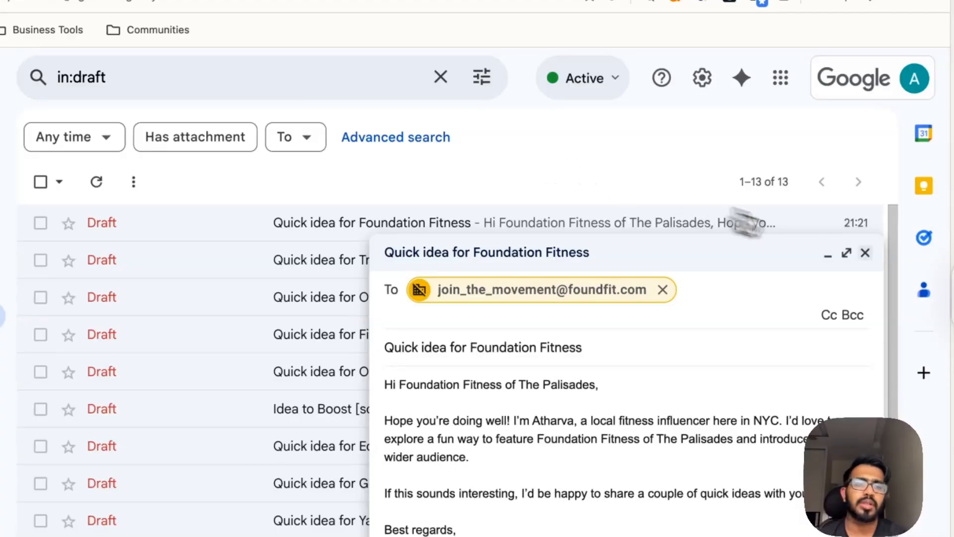
{"action": "left_click", "coordinate": [872, 257]}
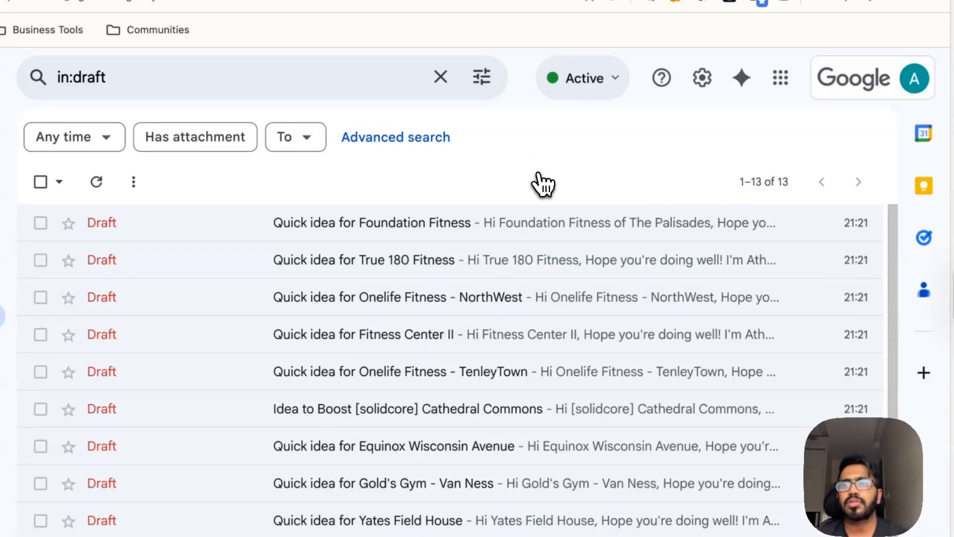